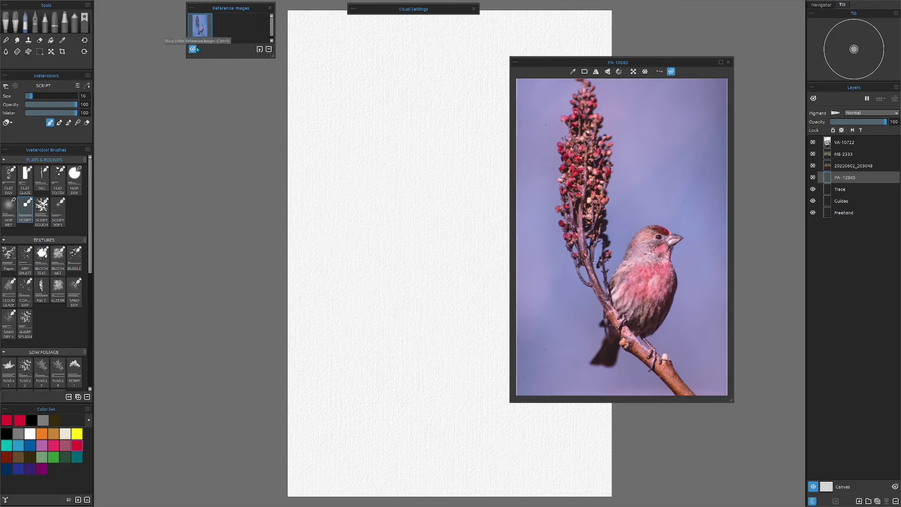
# Hide the bird reference image and collapse the reference images list.
pyautogui.click(193, 48)
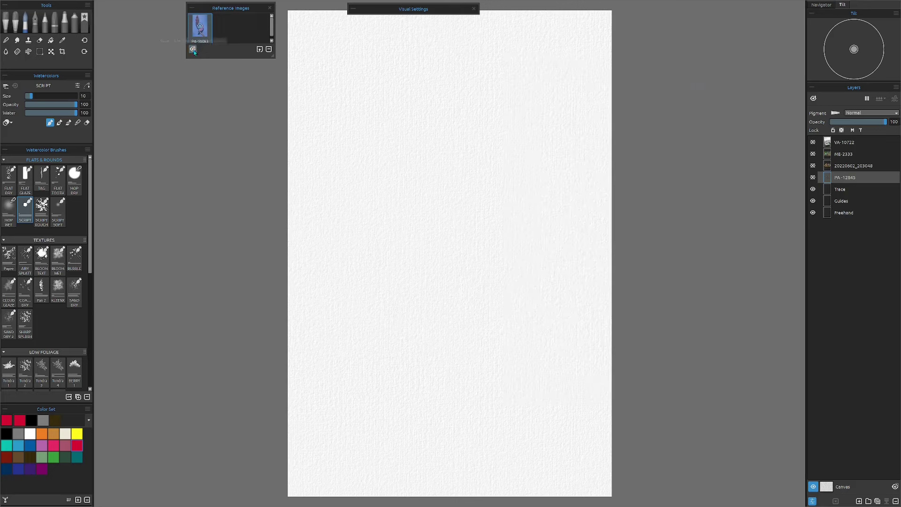
pyautogui.click(192, 7)
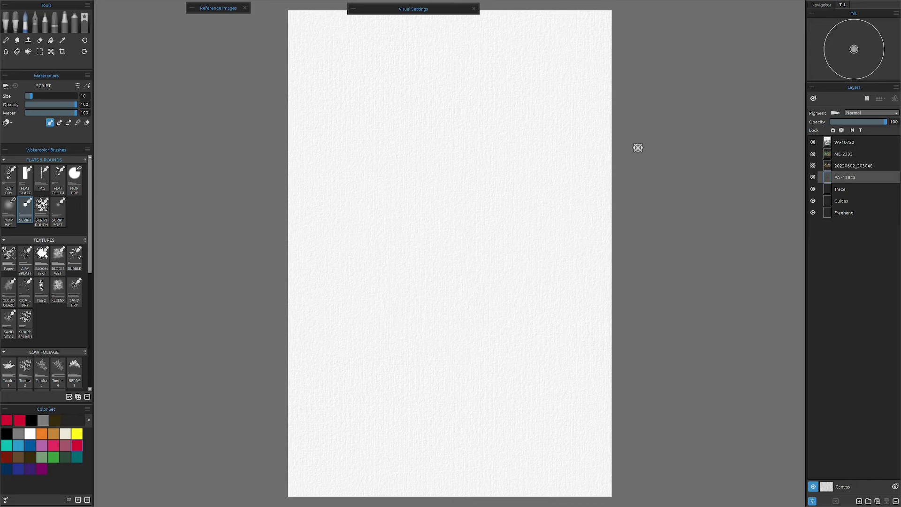
# Show the PA-12845 play diagram layer and draw red movement paths from the outermost left circle and the lowest circle toward the upper right.
pyautogui.click(812, 179)
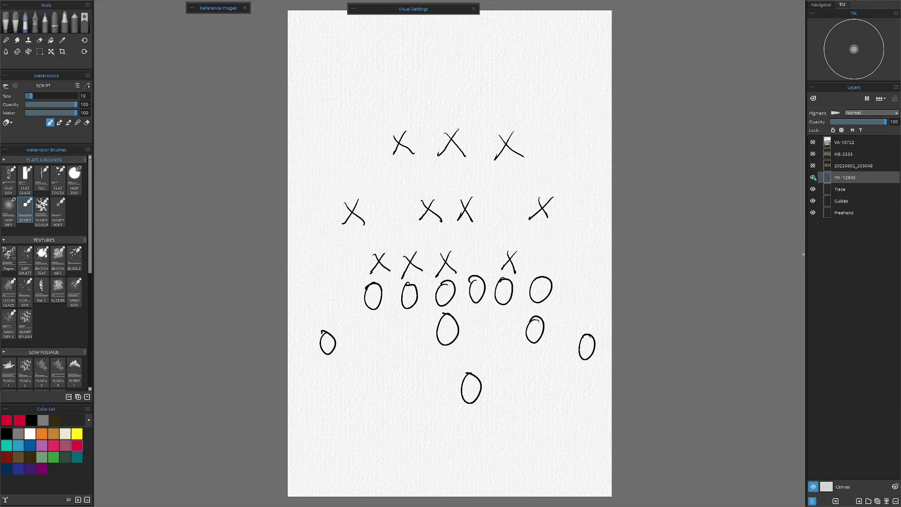
pyautogui.moveTo(322, 317)
pyautogui.mouseDown()
pyautogui.moveTo(312, 347)
pyautogui.moveTo(331, 309)
pyautogui.moveTo(406, 362)
pyautogui.moveTo(591, 301)
pyautogui.mouseUp()
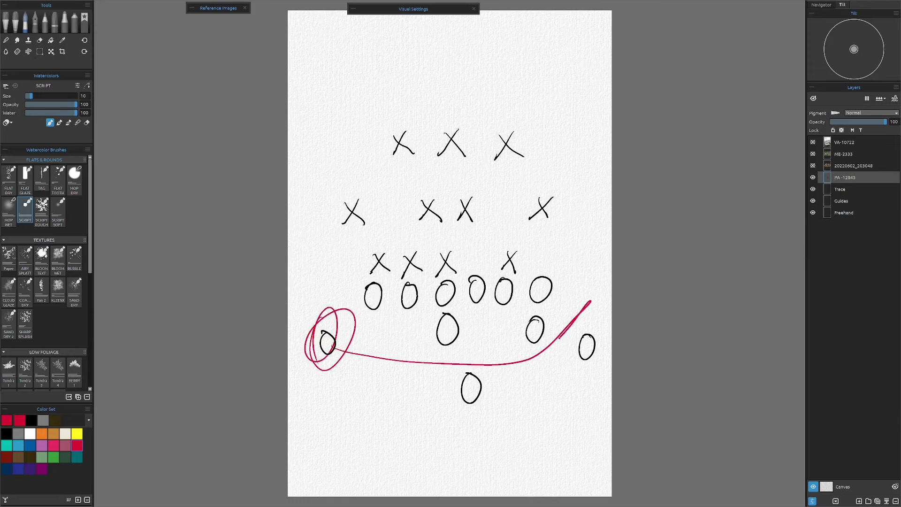
pyautogui.moveTo(560, 337); pyautogui.dragTo(540, 344)
pyautogui.moveTo(483, 389); pyautogui.dragTo(566, 311)
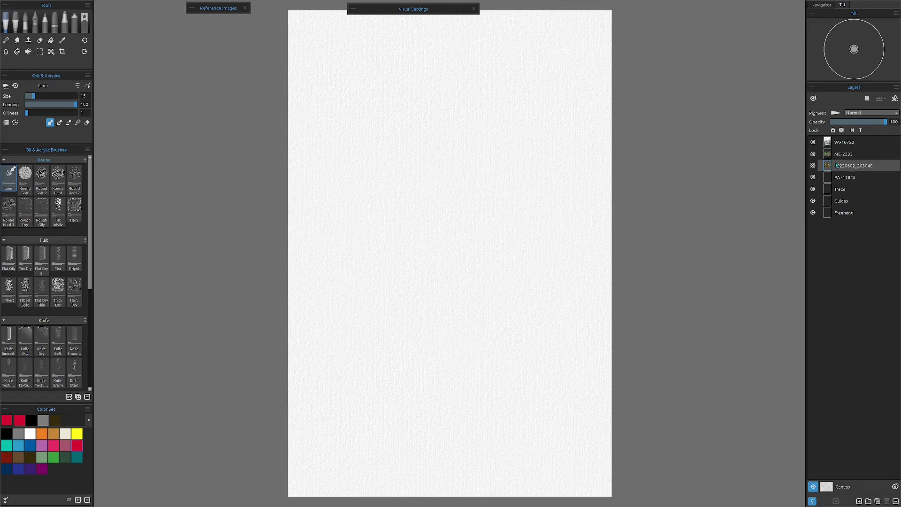
# Show the 20220602_203048 tree photo, mark the long limb's outer end and the trunk base in red, and hide the layer.
pyautogui.click(812, 165)
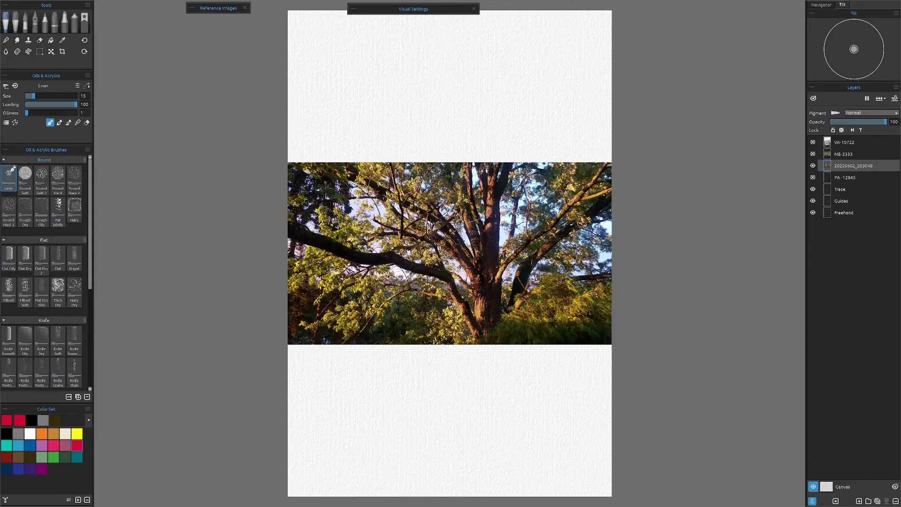
pyautogui.scroll(5, 403, 256)
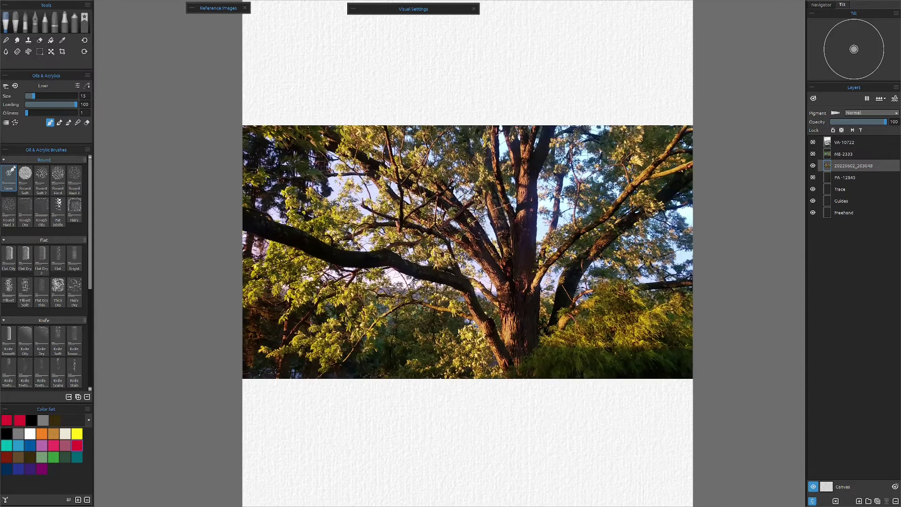
pyautogui.scroll(1, 404, 257)
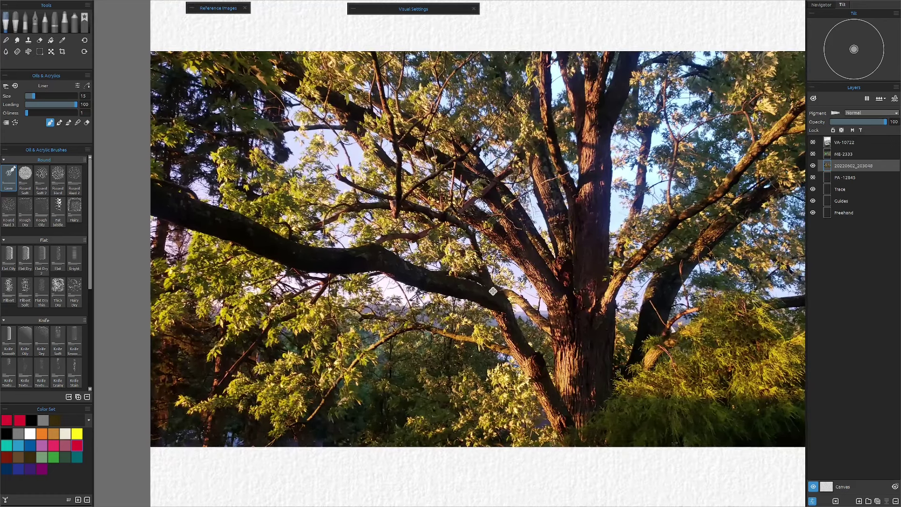
pyautogui.moveTo(493, 290); pyautogui.dragTo(447, 294)
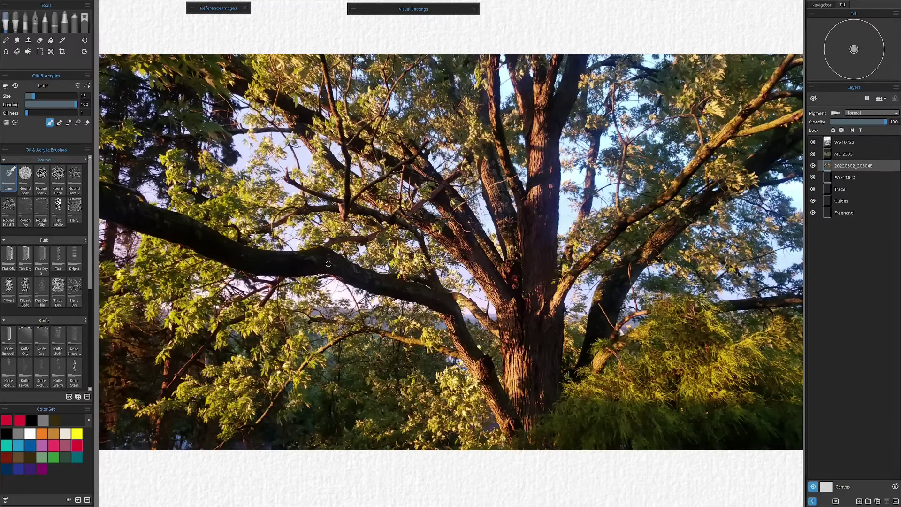
pyautogui.moveTo(121, 190)
pyautogui.mouseDown()
pyautogui.moveTo(114, 226)
pyautogui.moveTo(124, 195)
pyautogui.moveTo(116, 218)
pyautogui.moveTo(128, 206)
pyautogui.moveTo(121, 238)
pyautogui.mouseUp()
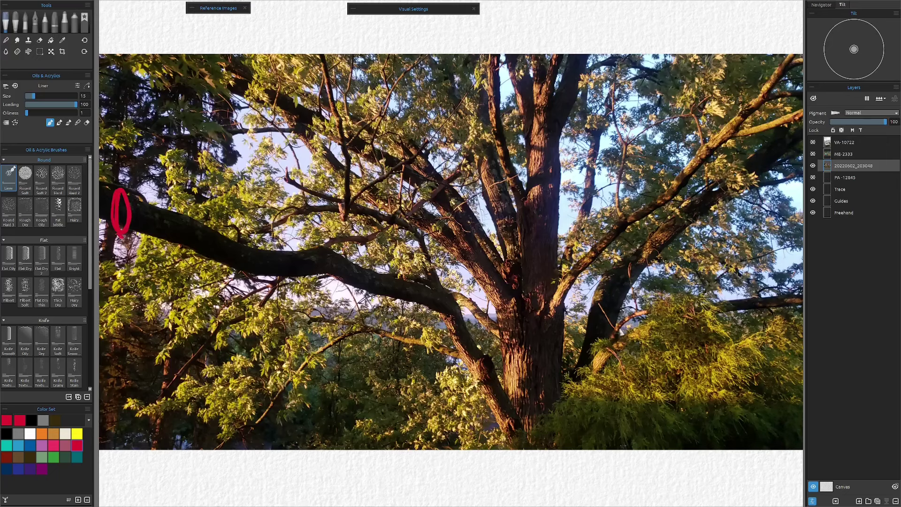
pyautogui.moveTo(521, 425)
pyautogui.mouseDown()
pyautogui.moveTo(512, 439)
pyautogui.moveTo(524, 427)
pyautogui.mouseUp()
pyautogui.click(813, 166)
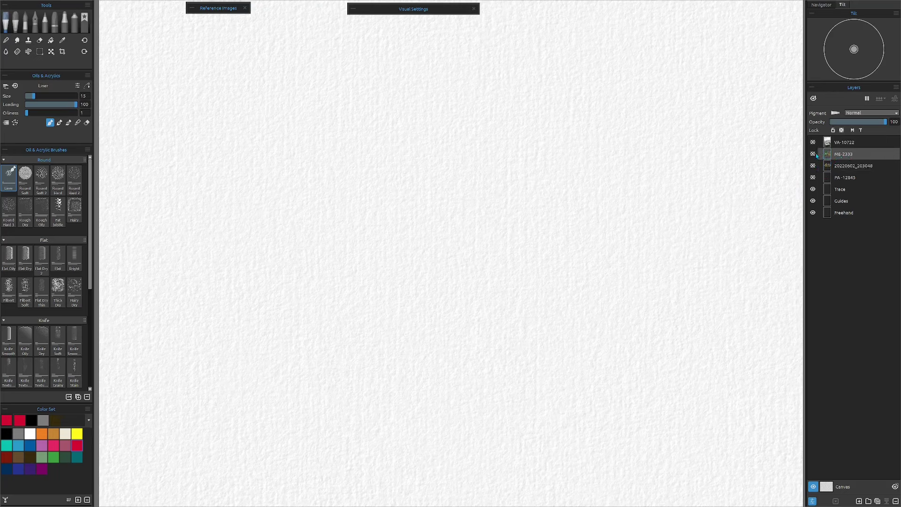
# Show the ME-2333 truck photo, circle both front fenders in red, and draw an inverted T below the nearer fender.
pyautogui.click(814, 154)
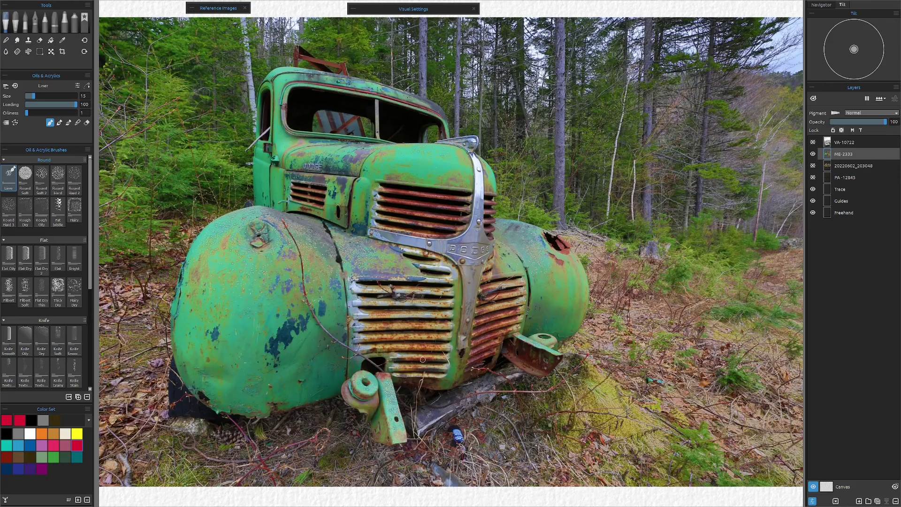
pyautogui.moveTo(274, 196)
pyautogui.mouseDown()
pyautogui.moveTo(216, 215)
pyautogui.moveTo(152, 316)
pyautogui.moveTo(227, 419)
pyautogui.moveTo(366, 307)
pyautogui.moveTo(253, 187)
pyautogui.mouseUp()
pyautogui.moveTo(547, 209)
pyautogui.mouseDown()
pyautogui.moveTo(610, 323)
pyautogui.moveTo(540, 209)
pyautogui.mouseUp()
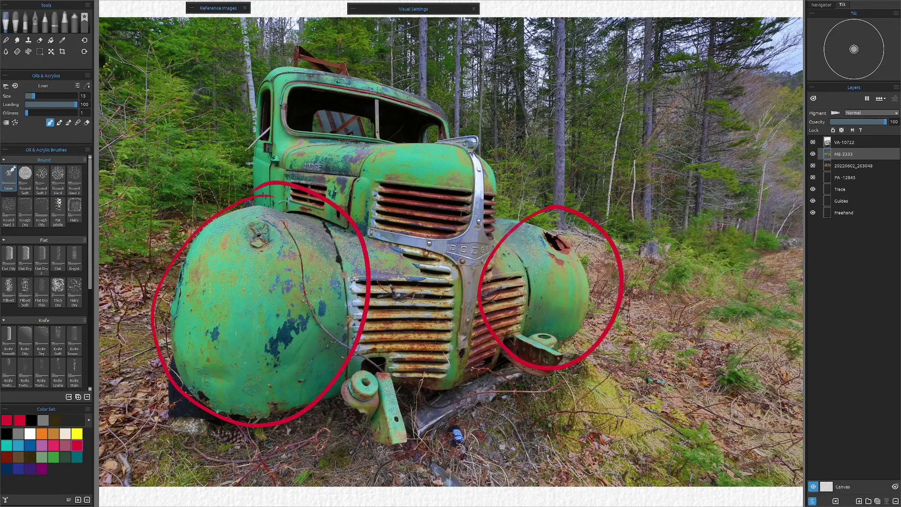
pyautogui.moveTo(264, 435); pyautogui.dragTo(262, 468)
pyautogui.moveTo(260, 467); pyautogui.dragTo(235, 466)
# Mark the centre of each circled truck fender with a red X.
pyautogui.moveTo(533, 311); pyautogui.dragTo(589, 267)
pyautogui.moveTo(560, 275); pyautogui.dragTo(576, 315)
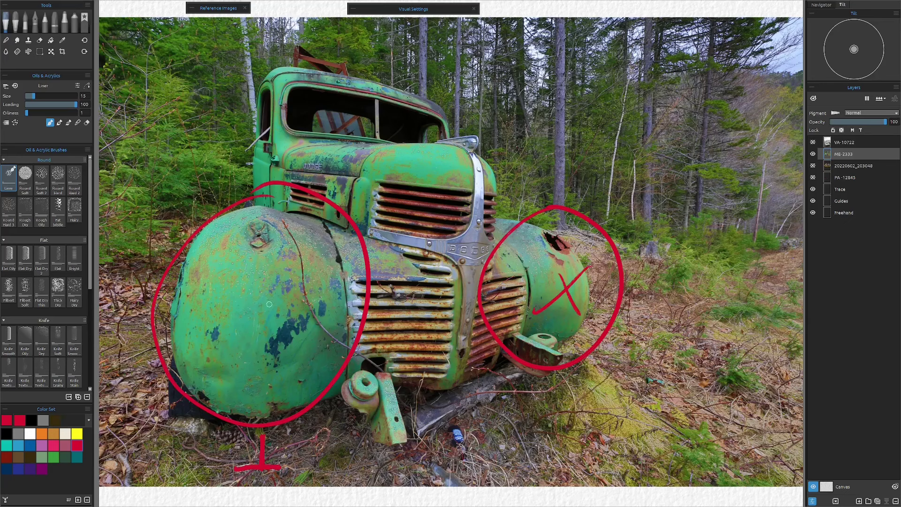
pyautogui.moveTo(274, 291); pyautogui.dragTo(226, 334)
pyautogui.moveTo(239, 293); pyautogui.dragTo(275, 347)
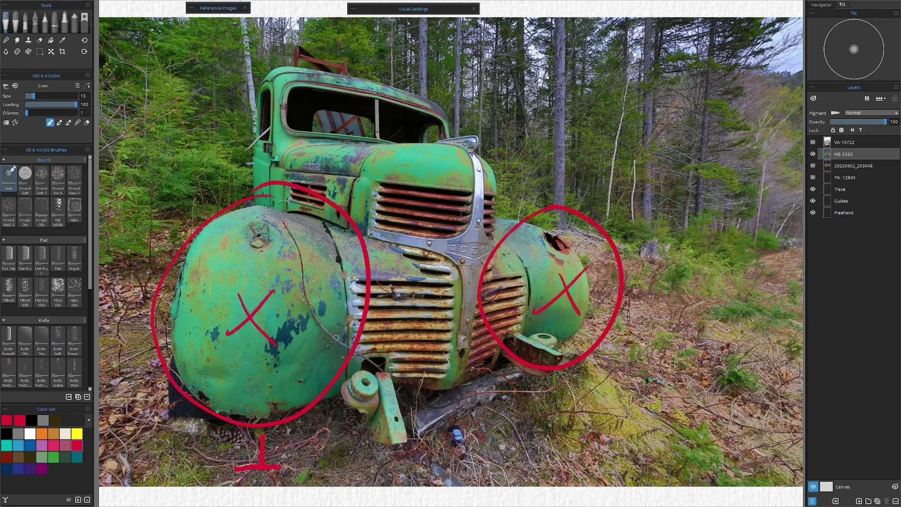
# Draw red lines across the tops and the bottoms of both fenders and hide the ME-2333 layer.
pyautogui.moveTo(209, 207); pyautogui.dragTo(620, 227)
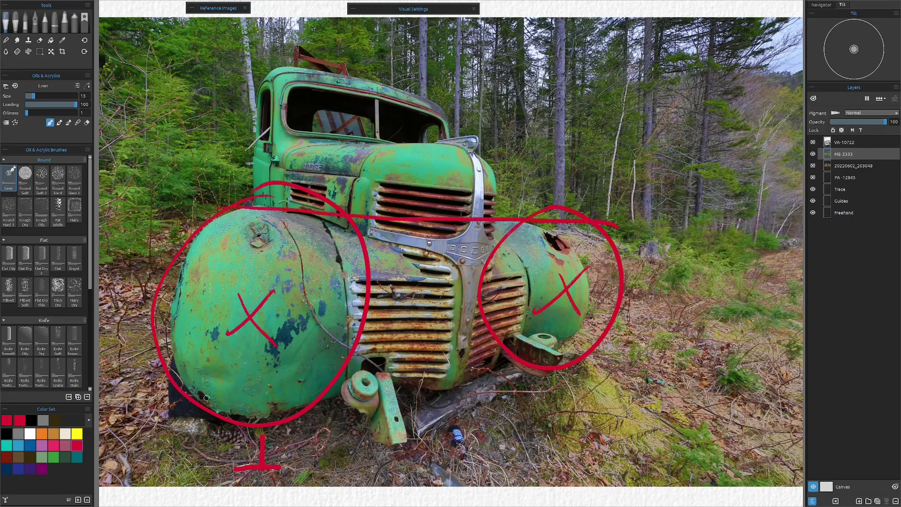
pyautogui.moveTo(183, 423); pyautogui.dragTo(679, 318)
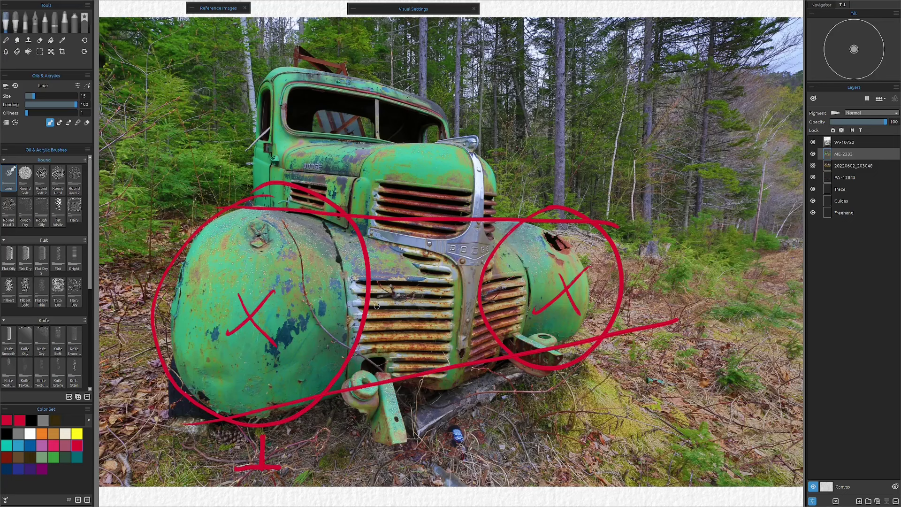
pyautogui.click(813, 155)
# Show the VA-10722 boat photo and mark the fishing boat's stern, cabin roof, door and left inner side in red.
pyautogui.click(848, 146)
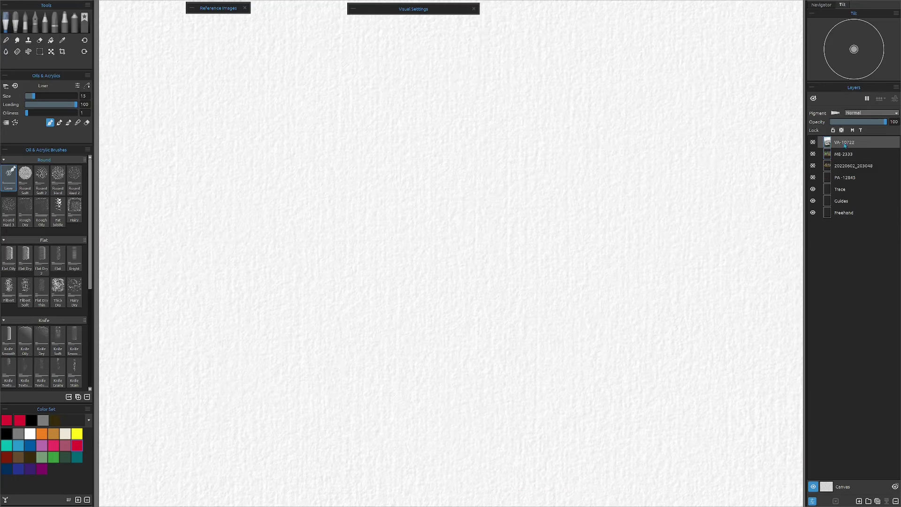
pyautogui.click(813, 142)
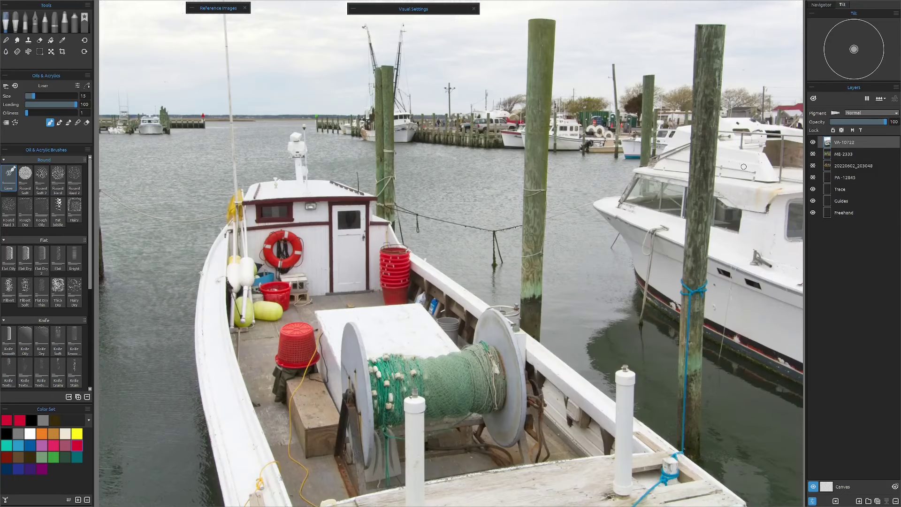
pyautogui.hotkey('ctrl', '0')
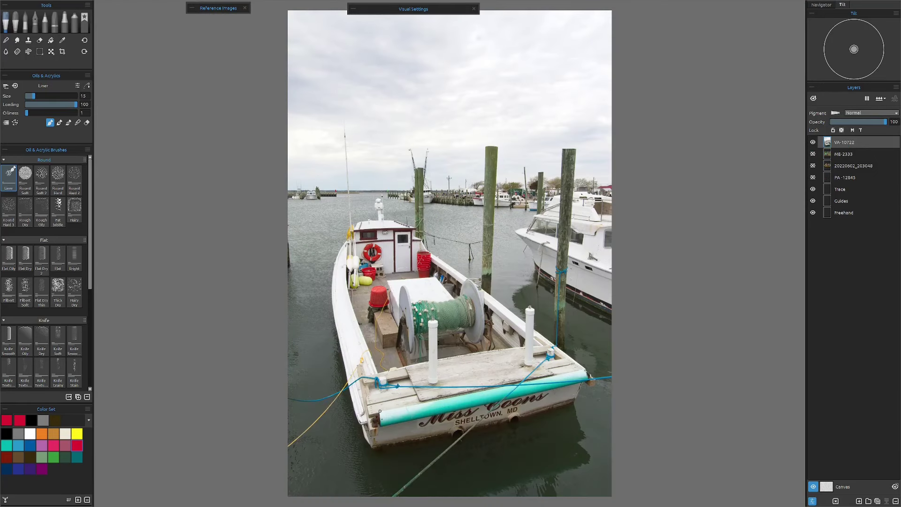
pyautogui.moveTo(486, 386)
pyautogui.mouseDown()
pyautogui.moveTo(363, 420)
pyautogui.moveTo(516, 364)
pyautogui.moveTo(453, 378)
pyautogui.mouseUp()
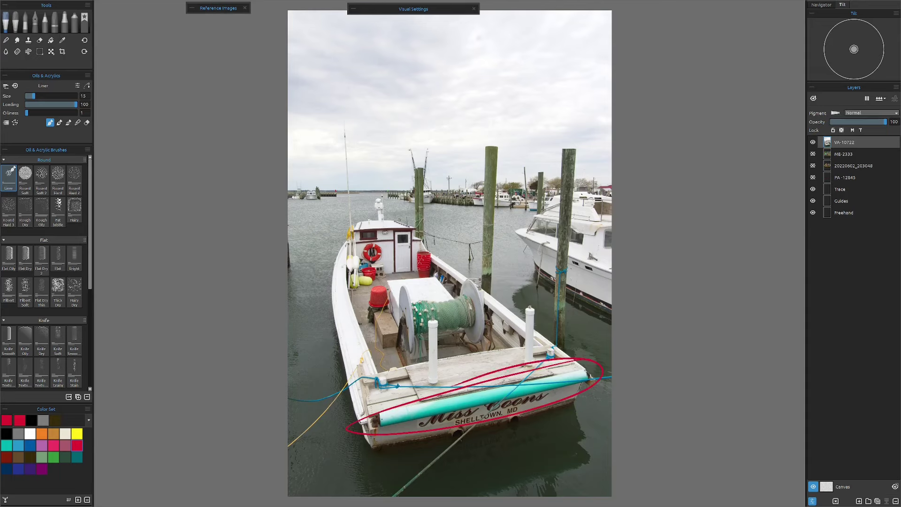
pyautogui.moveTo(399, 213)
pyautogui.mouseDown()
pyautogui.moveTo(338, 236)
pyautogui.moveTo(410, 222)
pyautogui.moveTo(390, 251)
pyautogui.moveTo(392, 280)
pyautogui.moveTo(416, 267)
pyautogui.moveTo(415, 222)
pyautogui.moveTo(387, 232)
pyautogui.mouseUp()
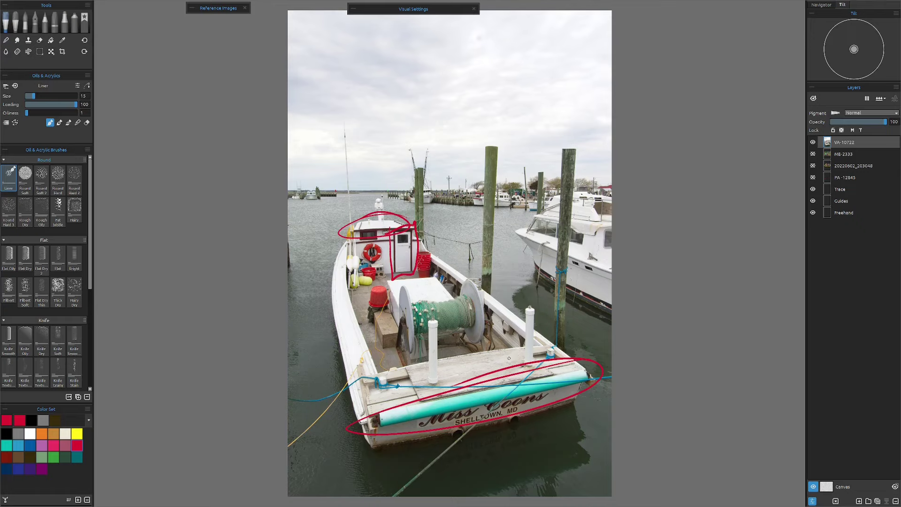
pyautogui.moveTo(364, 373)
pyautogui.mouseDown()
pyautogui.moveTo(394, 371)
pyautogui.moveTo(374, 360)
pyautogui.mouseUp()
pyautogui.moveTo(345, 272)
pyautogui.mouseDown()
pyautogui.moveTo(357, 268)
pyautogui.moveTo(339, 271)
pyautogui.moveTo(376, 370)
pyautogui.moveTo(341, 233)
pyautogui.moveTo(361, 233)
pyautogui.mouseUp()
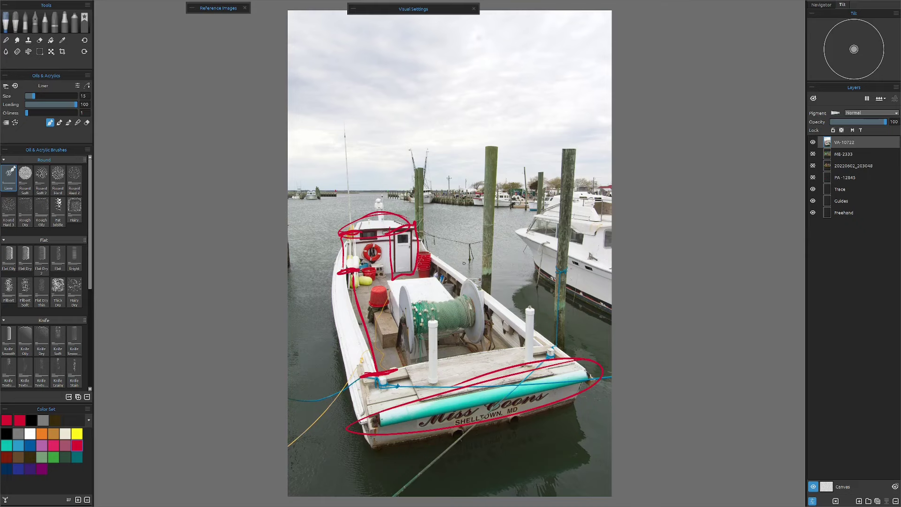
# Circle the neighbouring white boat in red and draw a near-horizontal line linking it with the fishing boat's net reel area.
pyautogui.moveTo(538, 213)
pyautogui.mouseDown()
pyautogui.moveTo(568, 287)
pyautogui.moveTo(539, 216)
pyautogui.mouseUp()
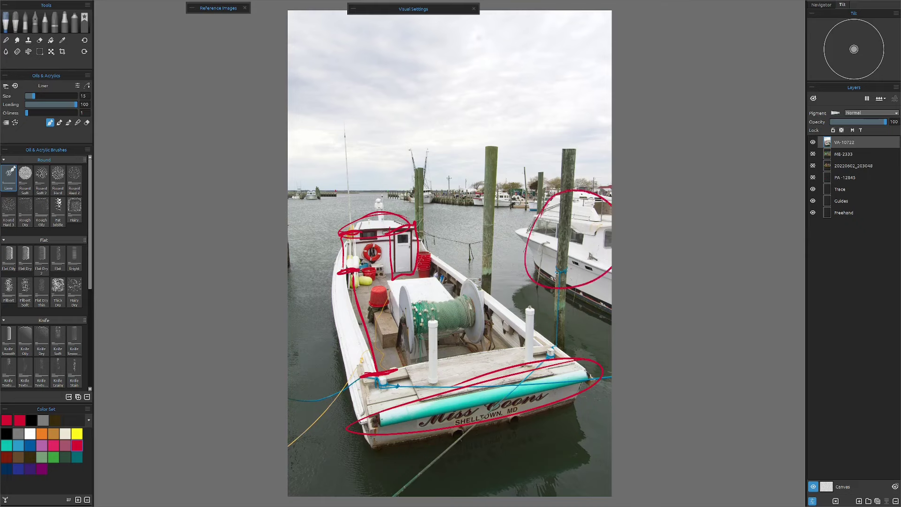
pyautogui.moveTo(587, 249); pyautogui.dragTo(586, 261)
pyautogui.moveTo(389, 288)
pyautogui.mouseDown()
pyautogui.moveTo(610, 281)
pyautogui.moveTo(493, 285)
pyautogui.mouseUp()
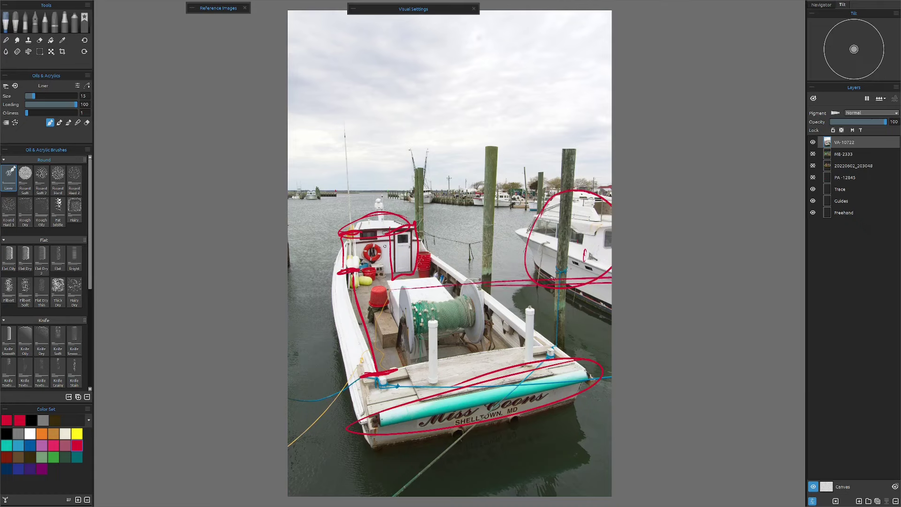
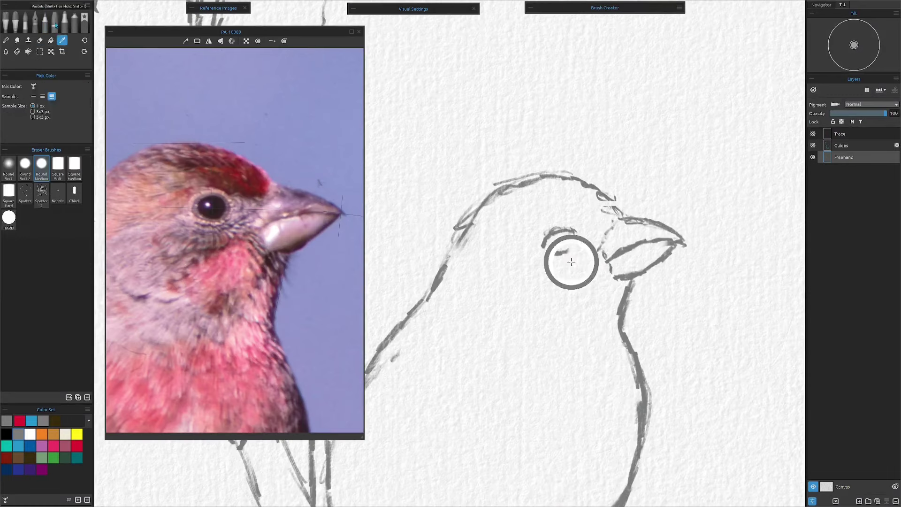
# Redraw the bird's eye as a small clean circle and tidy the outline at the forehead and crown.
pyautogui.moveTo(570, 237); pyautogui.dragTo(550, 238)
pyautogui.moveTo(572, 233)
pyautogui.mouseDown()
pyautogui.moveTo(575, 245)
pyautogui.moveTo(540, 245)
pyautogui.mouseUp()
pyautogui.moveTo(579, 231); pyautogui.dragTo(583, 244)
pyautogui.moveTo(550, 247); pyautogui.dragTo(558, 253)
pyautogui.click(45, 22)
pyautogui.click(39, 40)
pyautogui.moveTo(598, 192); pyautogui.dragTo(609, 213)
pyautogui.scroll(-5, 587, 151)
pyautogui.moveTo(575, 160)
pyautogui.mouseDown()
pyautogui.moveTo(531, 206)
pyautogui.moveTo(579, 159)
pyautogui.mouseUp()
# Show the whole reference photo again, then cut the tail area from the Freehand sketch and paste it as a separate layer.
pyautogui.click(246, 41)
pyautogui.click(45, 22)
pyautogui.click(40, 51)
pyautogui.moveTo(453, 279); pyautogui.dragTo(514, 394)
pyautogui.hotkey('ctrl', 'v')
pyautogui.click(39, 41)
pyautogui.click(844, 169)
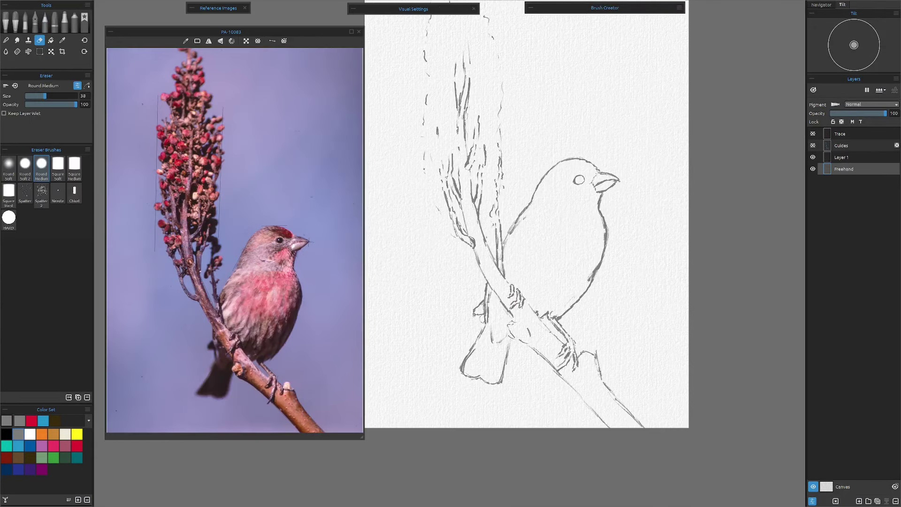
# Transform the pasted tail so it is narrower and shorter and sits slightly closer to the branch.
pyautogui.click(841, 157)
pyautogui.click(50, 52)
pyautogui.moveTo(490, 340); pyautogui.dragTo(499, 336)
pyautogui.click(51, 51)
pyautogui.moveTo(494, 276)
pyautogui.mouseDown()
pyautogui.moveTo(512, 308)
pyautogui.moveTo(496, 325)
pyautogui.moveTo(495, 372)
pyautogui.mouseUp()
pyautogui.click(449, 502)
pyautogui.click(51, 52)
pyautogui.click(450, 501)
# Erase the tail's stray lines, redraw the lines joining it to the body, and merge the tail layer into Freehand.
pyautogui.click(45, 23)
pyautogui.click(39, 41)
pyautogui.moveTo(517, 343); pyautogui.dragTo(510, 374)
pyautogui.click(45, 22)
pyautogui.click(843, 169)
pyautogui.moveTo(499, 319)
pyautogui.mouseDown()
pyautogui.moveTo(512, 336)
pyautogui.moveTo(556, 318)
pyautogui.mouseUp()
pyautogui.hotkey('ctrl', 'e')
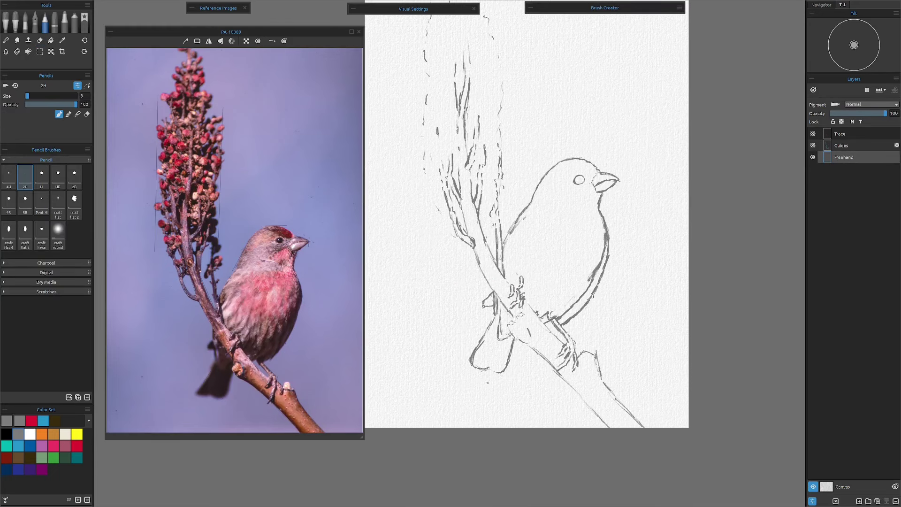
# Thin the heavy lower belly outline and redraw the line where the belly meets the bird's leg.
pyautogui.press('e')
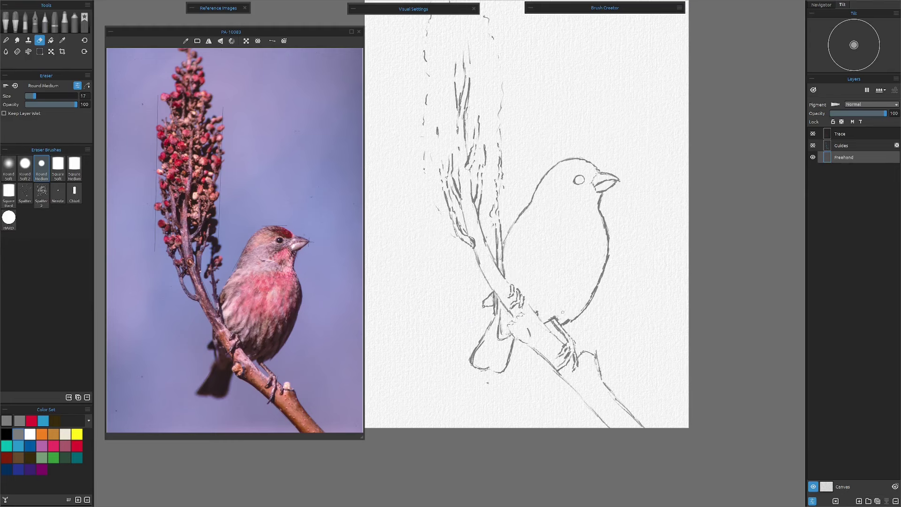
pyautogui.press('b')
pyautogui.moveTo(554, 318)
pyautogui.mouseDown()
pyautogui.moveTo(568, 323)
pyautogui.moveTo(567, 340)
pyautogui.mouseUp()
pyautogui.press('e')
pyautogui.press('b')
pyautogui.scroll(-1, 736, 239)
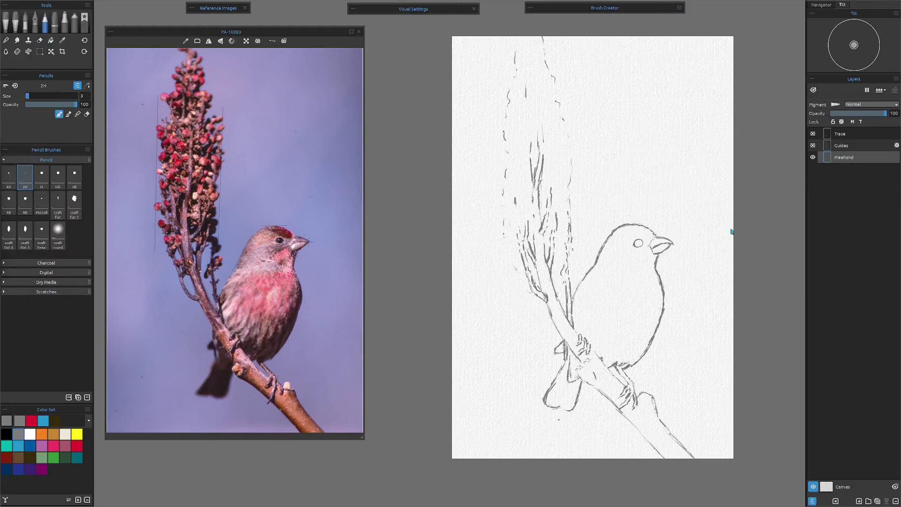
# Add a new empty layer above the Trace layer, keeping its default name.
pyautogui.click(840, 135)
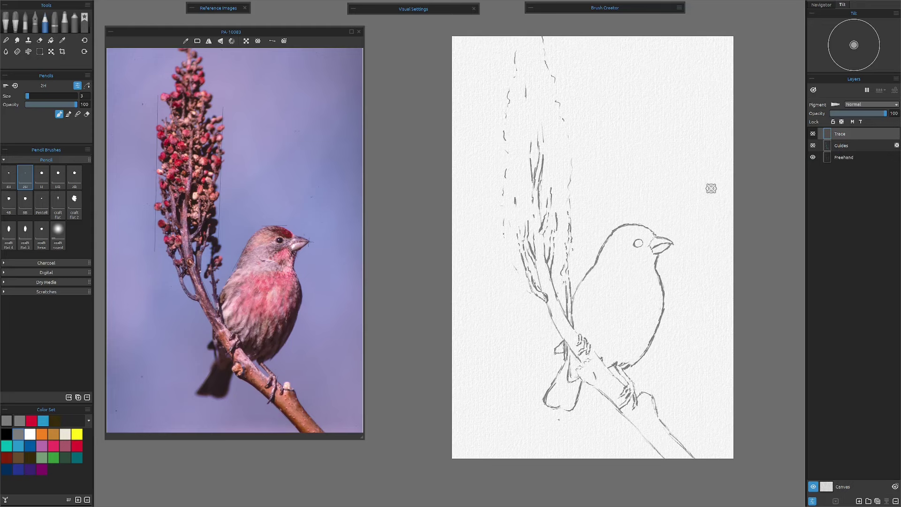
pyautogui.hotkey('ctrl', 'shift', 'n')
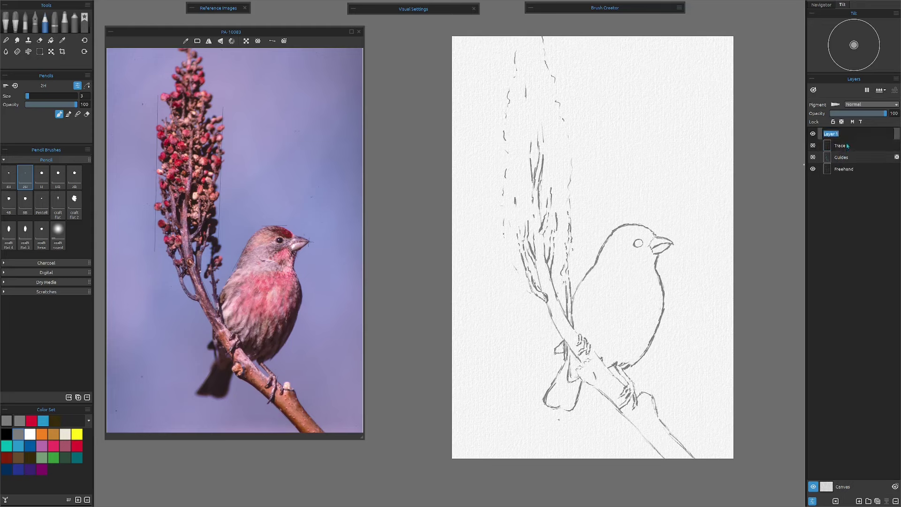
pyautogui.click(848, 134)
pyautogui.click(875, 178)
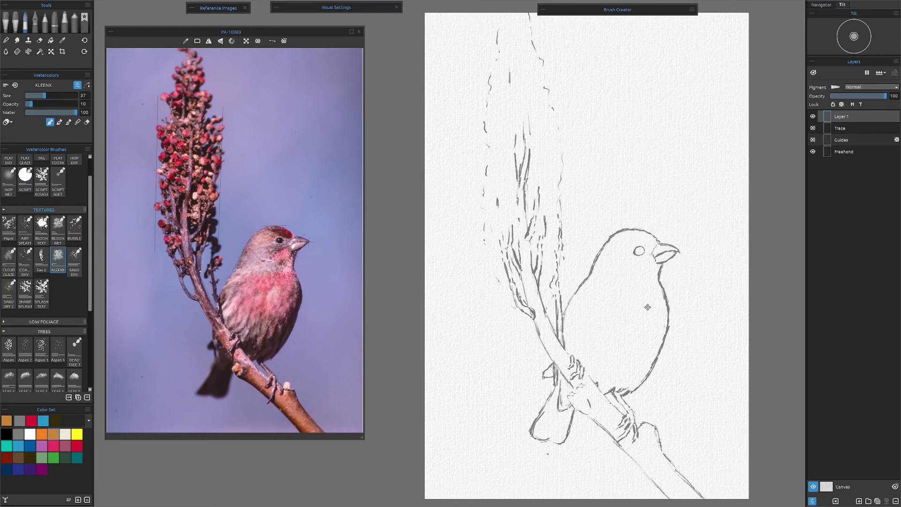
# Turn on the wetness display and wet the lower branch below the foot with the size 25 Line water brush.
pyautogui.moveTo(664, 394); pyautogui.dragTo(647, 240)
pyautogui.scroll(2, 648, 240)
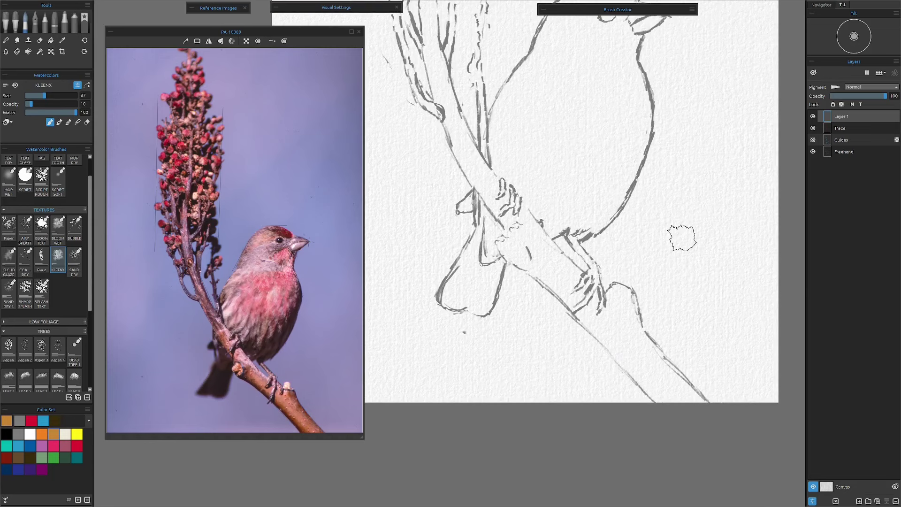
pyautogui.press('w')
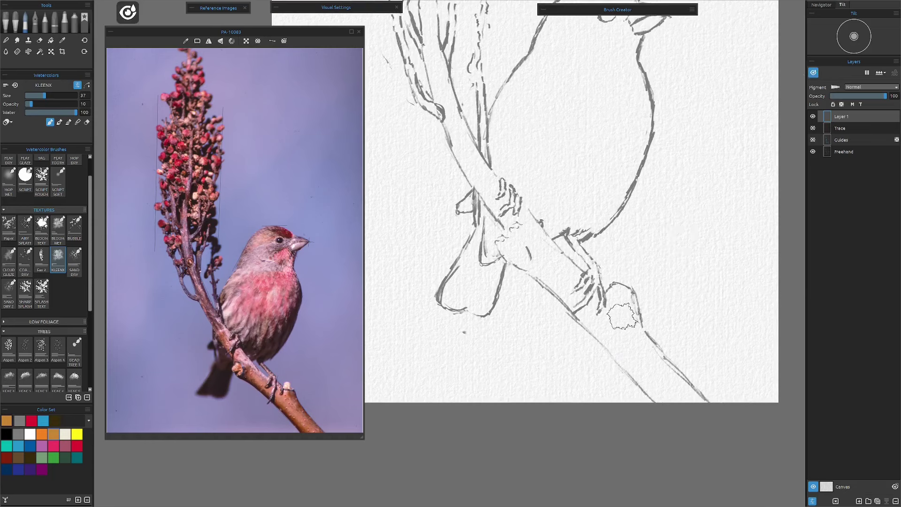
pyautogui.click(6, 51)
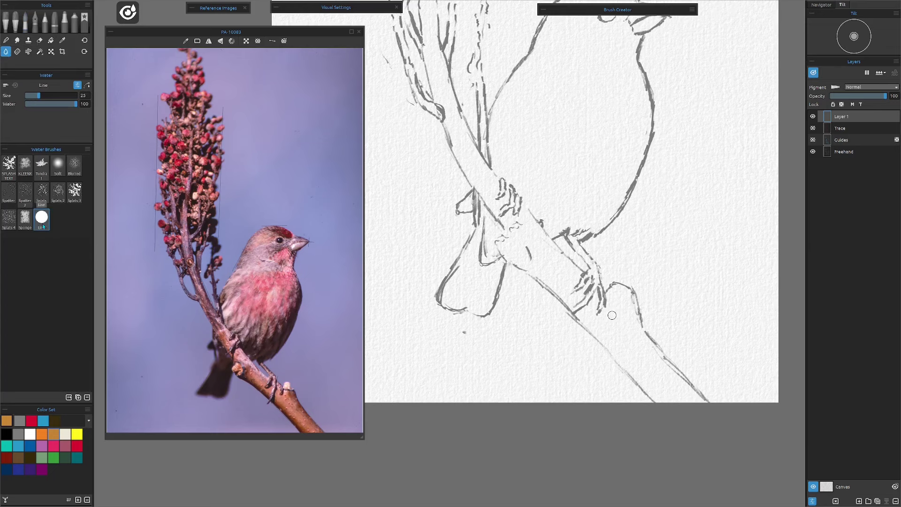
pyautogui.moveTo(610, 296)
pyautogui.mouseDown()
pyautogui.moveTo(637, 329)
pyautogui.moveTo(686, 390)
pyautogui.moveTo(665, 376)
pyautogui.moveTo(684, 411)
pyautogui.moveTo(664, 407)
pyautogui.moveTo(578, 313)
pyautogui.moveTo(596, 291)
pyautogui.moveTo(594, 323)
pyautogui.moveTo(604, 324)
pyautogui.moveTo(621, 297)
pyautogui.moveTo(629, 303)
pyautogui.moveTo(629, 315)
pyautogui.moveTo(618, 311)
pyautogui.moveTo(603, 332)
pyautogui.moveTo(630, 330)
pyautogui.moveTo(644, 377)
pyautogui.moveTo(643, 359)
pyautogui.moveTo(655, 365)
pyautogui.moveTo(628, 346)
pyautogui.mouseUp()
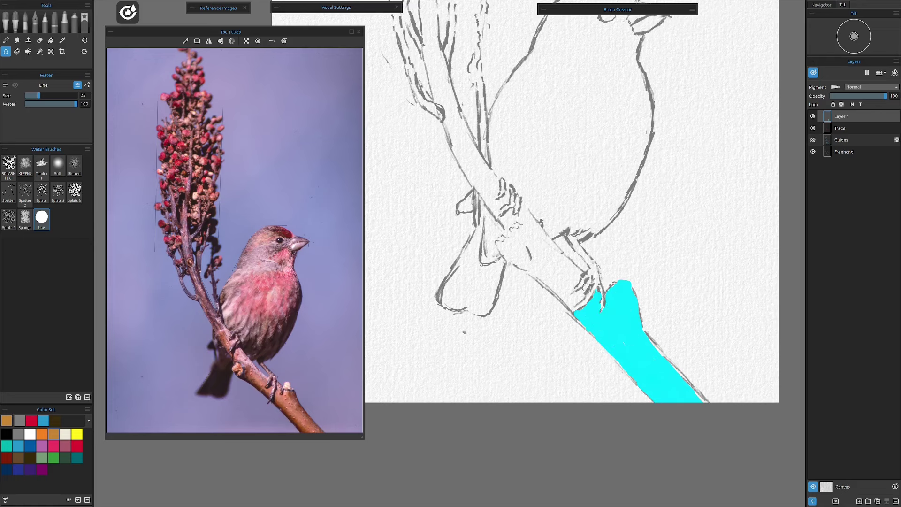
# Wet the branch between and around the feet, the upper main stem and the thin stem behind the bird's back.
pyautogui.moveTo(587, 282); pyautogui.dragTo(571, 296)
pyautogui.moveTo(570, 305); pyautogui.dragTo(519, 261)
pyautogui.moveTo(578, 281)
pyautogui.mouseDown()
pyautogui.moveTo(520, 220)
pyautogui.moveTo(514, 260)
pyautogui.moveTo(553, 278)
pyautogui.mouseUp()
pyautogui.moveTo(571, 179); pyautogui.dragTo(603, 316)
pyautogui.hotkey('ctrl', 'z')
pyautogui.moveTo(538, 319)
pyautogui.mouseDown()
pyautogui.moveTo(518, 325)
pyautogui.moveTo(493, 258)
pyautogui.moveTo(504, 304)
pyautogui.moveTo(496, 274)
pyautogui.moveTo(519, 308)
pyautogui.mouseUp()
pyautogui.moveTo(458, 125)
pyautogui.mouseDown()
pyautogui.moveTo(470, 202)
pyautogui.moveTo(509, 308)
pyautogui.mouseUp()
pyautogui.moveTo(545, 210); pyautogui.dragTo(543, 399)
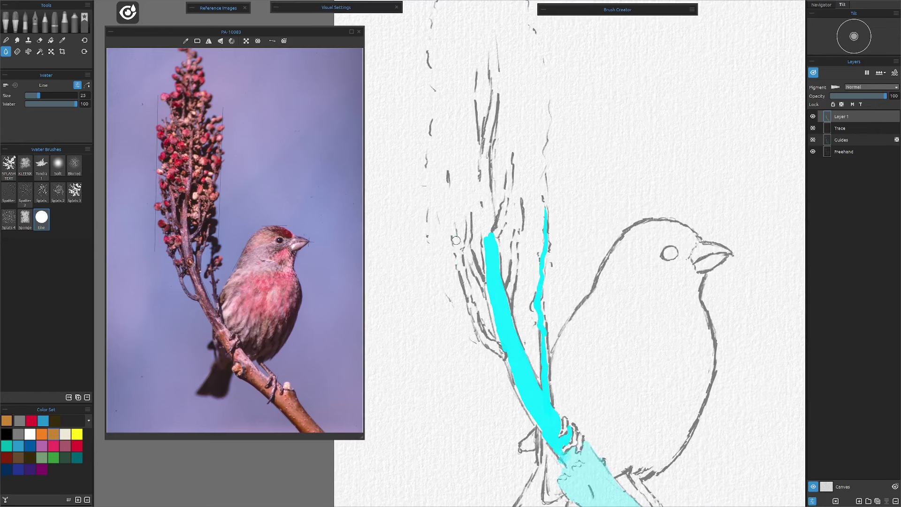
# Wet the side stems that fork off the upper branch and the central stem running up into the spike.
pyautogui.moveTo(455, 239); pyautogui.dragTo(507, 361)
pyautogui.moveTo(497, 234); pyautogui.dragTo(505, 316)
pyautogui.moveTo(475, 294); pyautogui.dragTo(496, 375)
pyautogui.moveTo(519, 243); pyautogui.dragTo(502, 319)
pyautogui.moveTo(496, 95); pyautogui.dragTo(501, 334)
pyautogui.moveTo(550, 223); pyautogui.dragTo(534, 282)
# Wet short broken stem segments throughout the berry spike and along its sides.
pyautogui.moveTo(484, 48); pyautogui.dragTo(486, 85)
pyautogui.moveTo(480, 120); pyautogui.dragTo(483, 177)
pyautogui.moveTo(452, 165); pyautogui.dragTo(460, 186)
pyautogui.moveTo(536, 161); pyautogui.dragTo(529, 175)
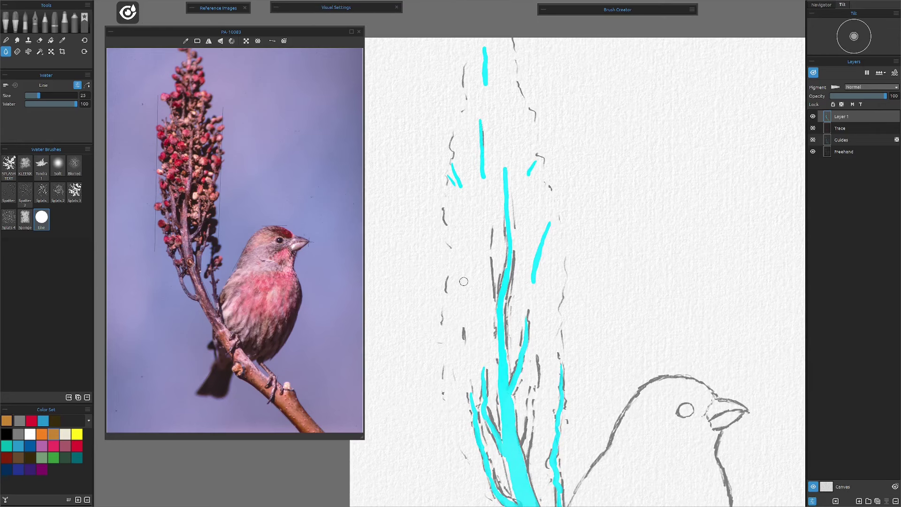
pyautogui.moveTo(460, 286); pyautogui.dragTo(476, 354)
pyautogui.moveTo(523, 465)
pyautogui.mouseDown()
pyautogui.moveTo(534, 360)
pyautogui.moveTo(549, 333)
pyautogui.mouseUp()
pyautogui.moveTo(453, 361); pyautogui.dragTo(468, 402)
pyautogui.hotkey('ctrl', '0')
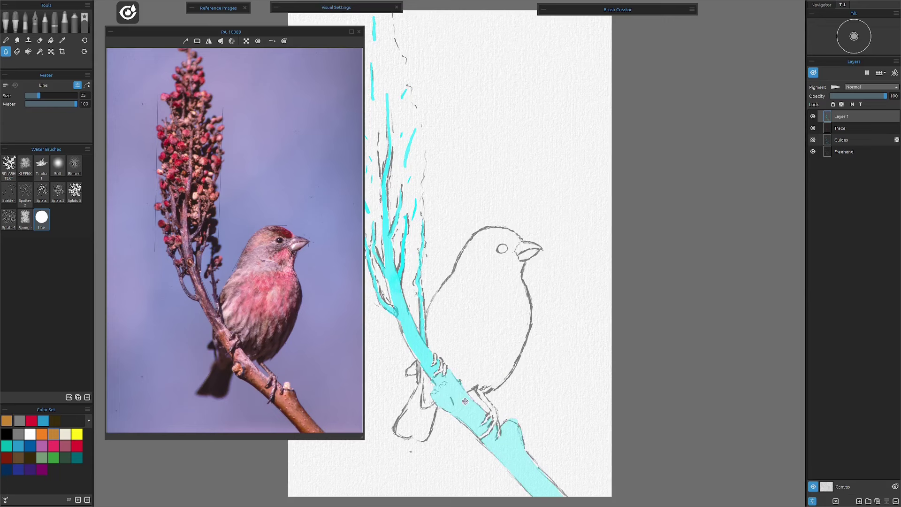
# Lock the wetted layer's transparency and turn off the wetness display.
pyautogui.moveTo(549, 295)
pyautogui.mouseDown()
pyautogui.moveTo(643, 284)
pyautogui.moveTo(660, 301)
pyautogui.mouseUp()
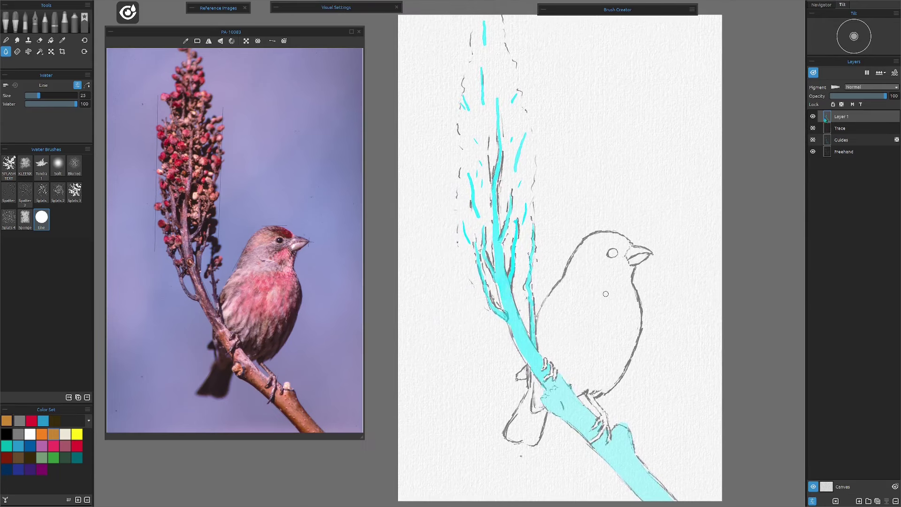
pyautogui.click(841, 104)
pyautogui.click(813, 73)
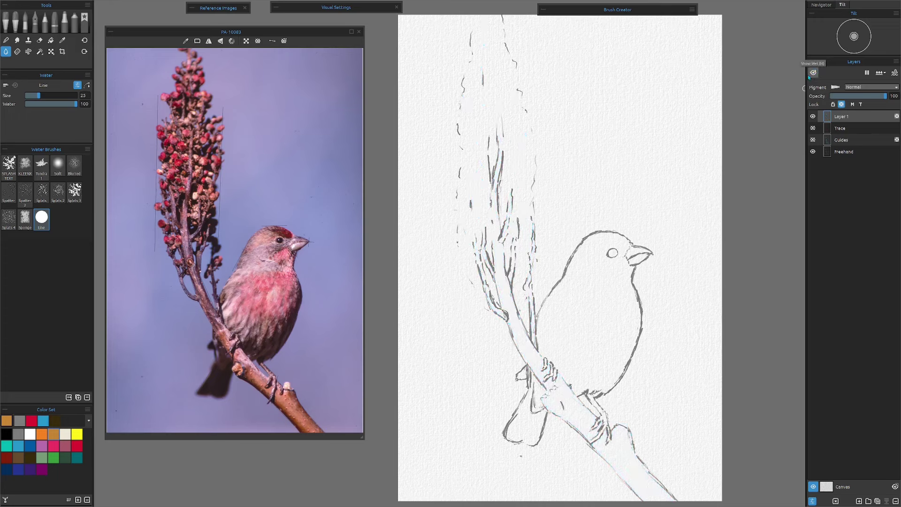
# Paint a pale ochre wash over the wetted branch and stems with the KLEENX watercolor brush at size 80.
pyautogui.click(24, 26)
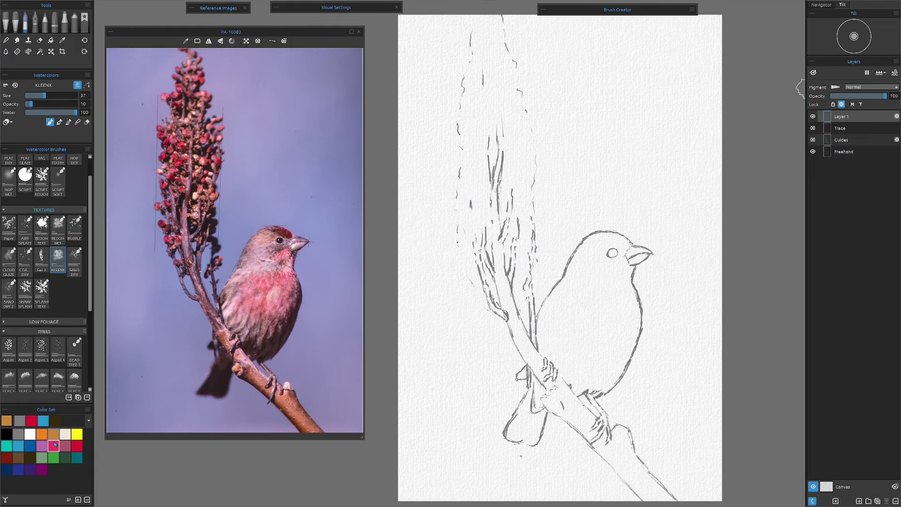
pyautogui.moveTo(51, 95); pyautogui.dragTo(65, 110)
pyautogui.moveTo(479, 56)
pyautogui.mouseDown()
pyautogui.moveTo(451, 99)
pyautogui.moveTo(454, 70)
pyautogui.moveTo(524, 102)
pyautogui.moveTo(538, 133)
pyautogui.moveTo(506, 182)
pyautogui.moveTo(479, 268)
pyautogui.moveTo(499, 338)
pyautogui.moveTo(531, 300)
pyautogui.moveTo(544, 391)
pyautogui.moveTo(570, 369)
pyautogui.moveTo(611, 428)
pyautogui.moveTo(636, 497)
pyautogui.moveTo(658, 495)
pyautogui.moveTo(659, 505)
pyautogui.moveTo(525, 383)
pyautogui.moveTo(488, 281)
pyautogui.moveTo(470, 35)
pyautogui.moveTo(528, 139)
pyautogui.mouseUp()
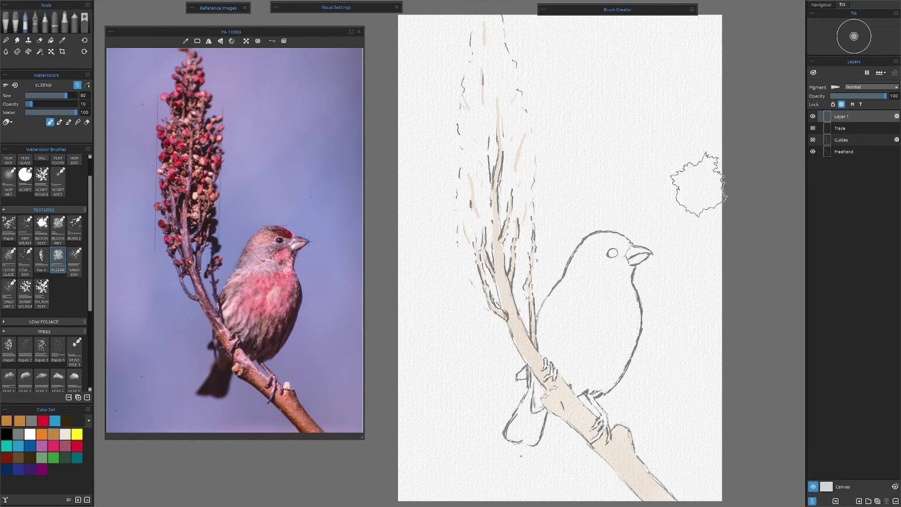
# Duplicate the washed branch layer and rename the copy Mask.
pyautogui.click(877, 501)
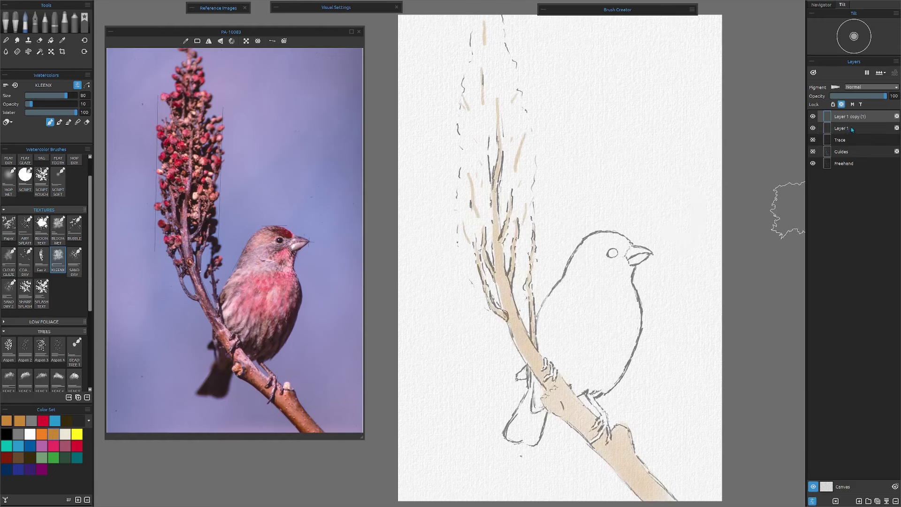
pyautogui.doubleClick(850, 116)
pyautogui.write('Mask')
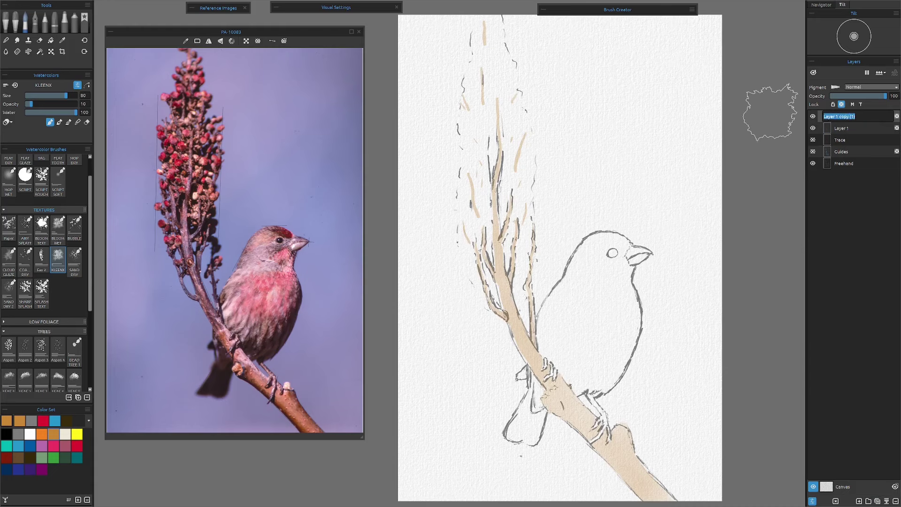
pyautogui.press('Return')
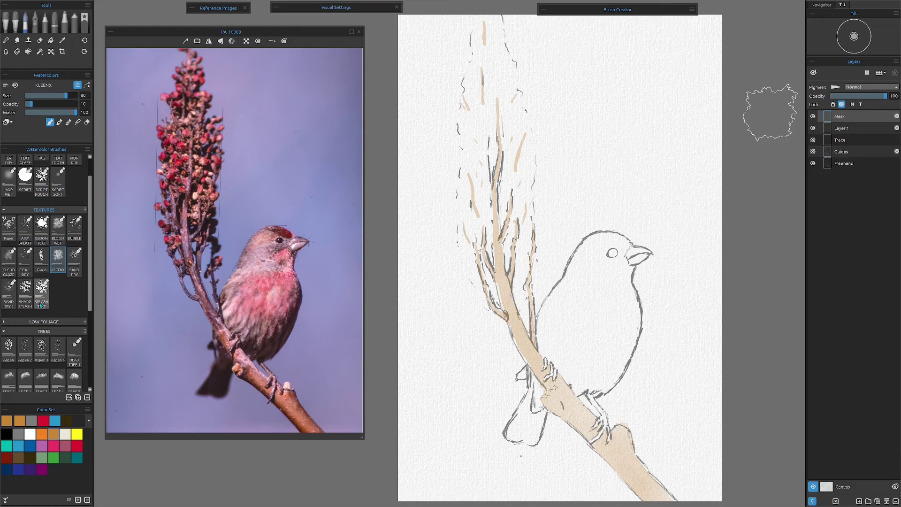
# Cover all the branch and stem shapes on the Mask layer in solid black with the SCRIPT brush at size 100.
pyautogui.click(8, 435)
pyautogui.click(5, 438)
pyautogui.click(25, 176)
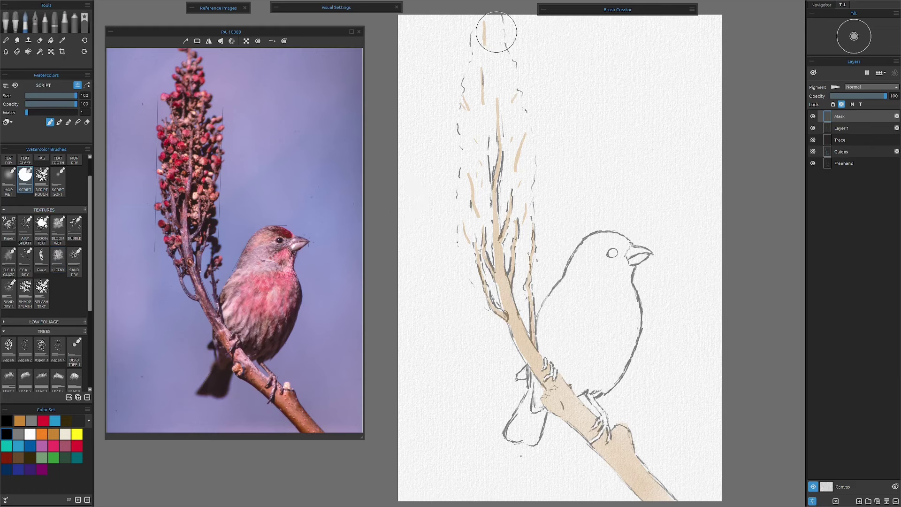
pyautogui.moveTo(460, 93)
pyautogui.mouseDown()
pyautogui.moveTo(466, 56)
pyautogui.moveTo(451, 149)
pyautogui.moveTo(527, 167)
pyautogui.moveTo(490, 338)
pyautogui.moveTo(519, 368)
pyautogui.moveTo(555, 328)
pyautogui.moveTo(672, 495)
pyautogui.mouseUp()
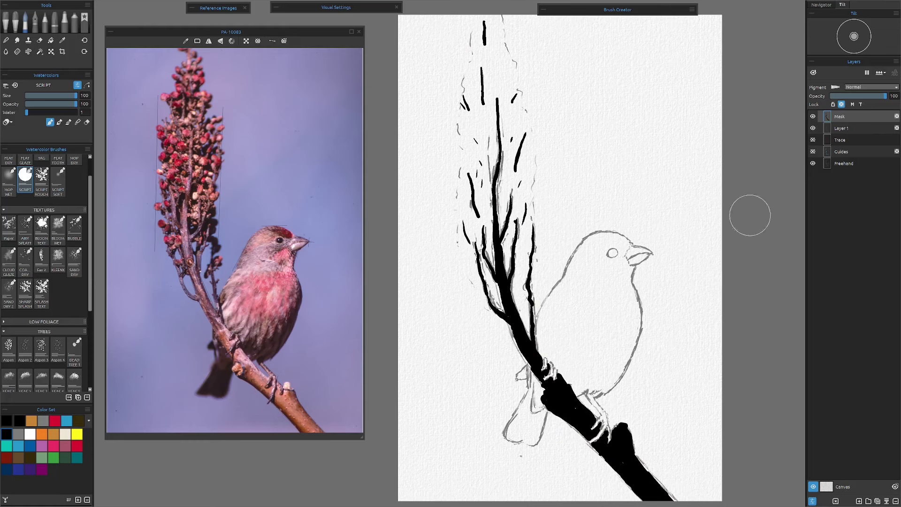
# Hide the Mask layer and set the Freehand sketch layer's opacity to 30.
pyautogui.click(812, 117)
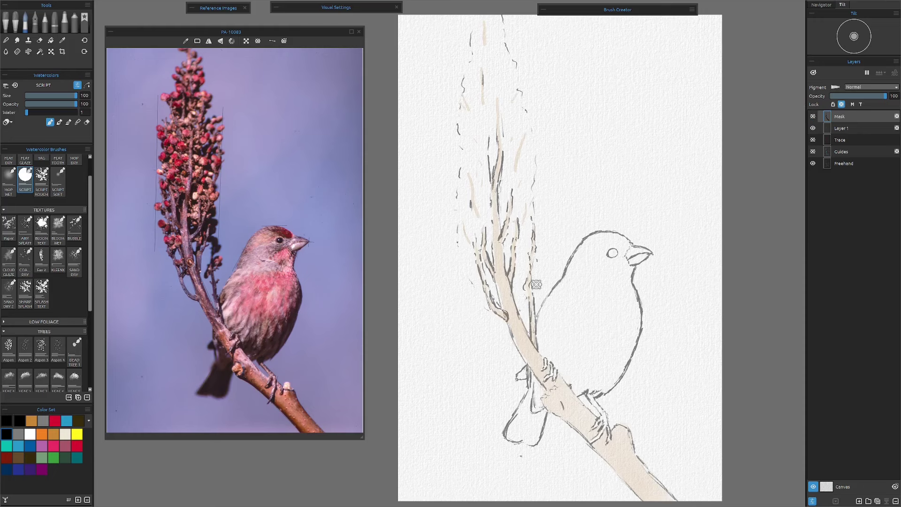
pyautogui.click(849, 164)
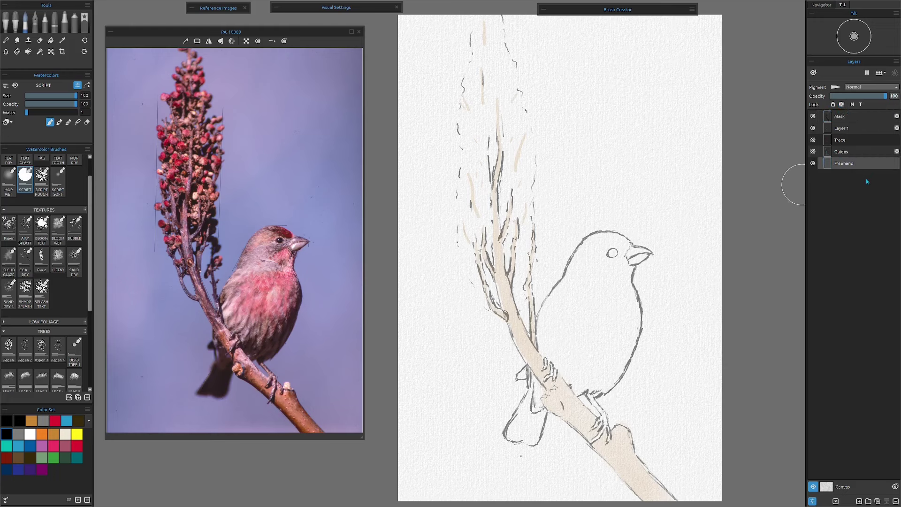
pyautogui.write('30')
pyautogui.press('Return')
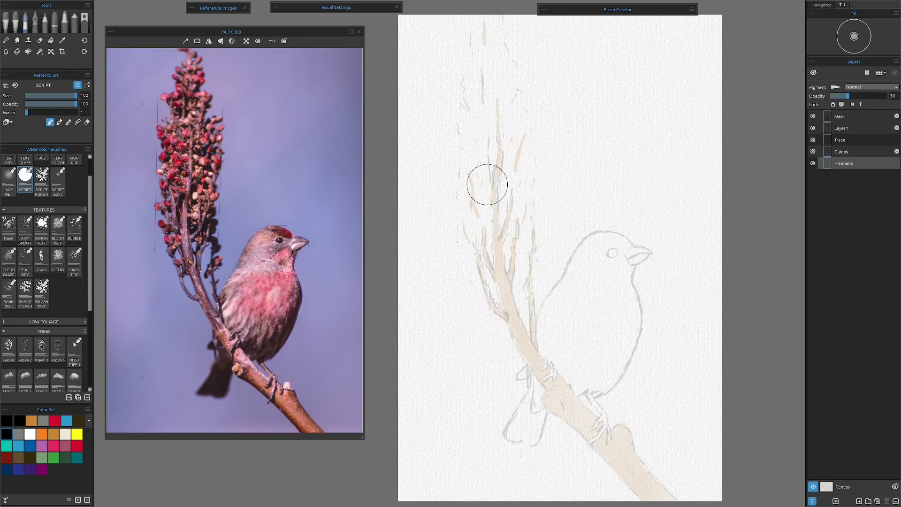
# Rename the ochre branch wash layer Stem and add a new empty layer directly above it.
pyautogui.click(467, 125)
pyautogui.click(813, 128)
pyautogui.click(813, 129)
pyautogui.doubleClick(841, 129)
pyautogui.write('Stem')
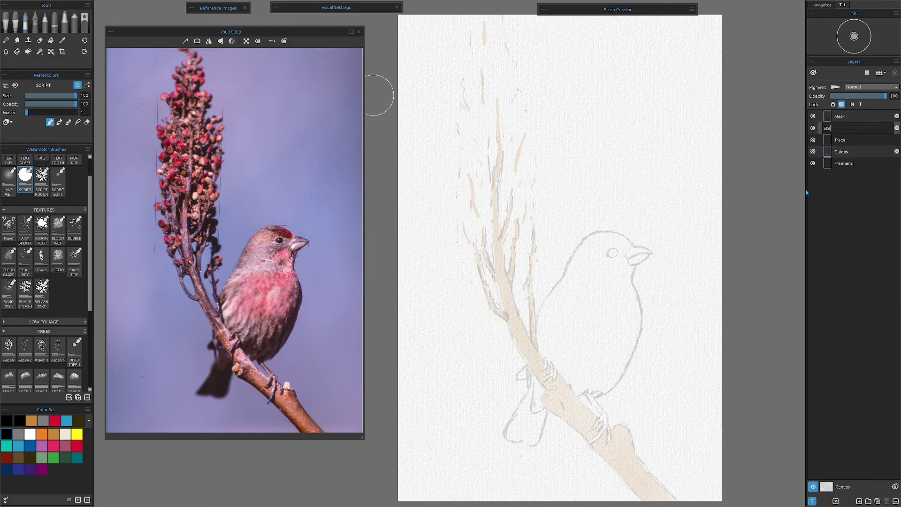
pyautogui.press('Return')
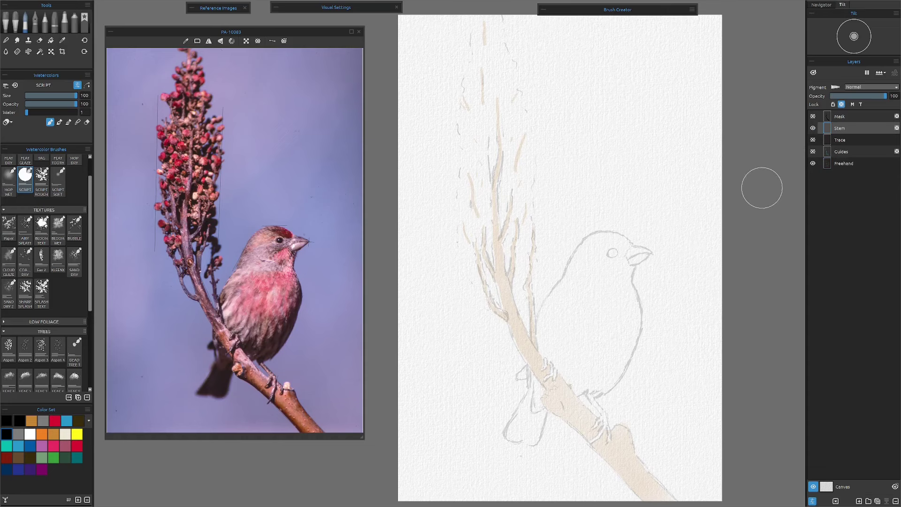
pyautogui.hotkey('ctrl', 'shift', 'n')
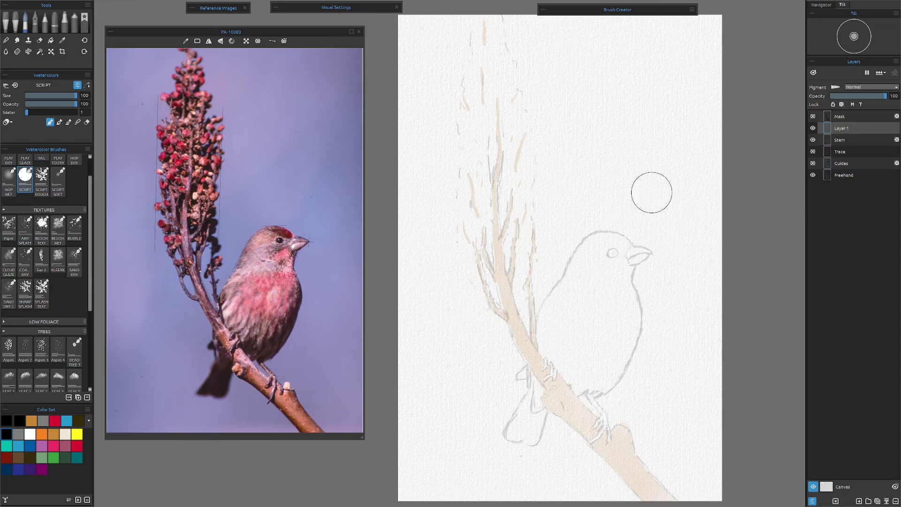
# Magic-wand the empty area around the black stems on the Mask layer, then hide Mask and activate the empty layer above Stem.
pyautogui.click(842, 118)
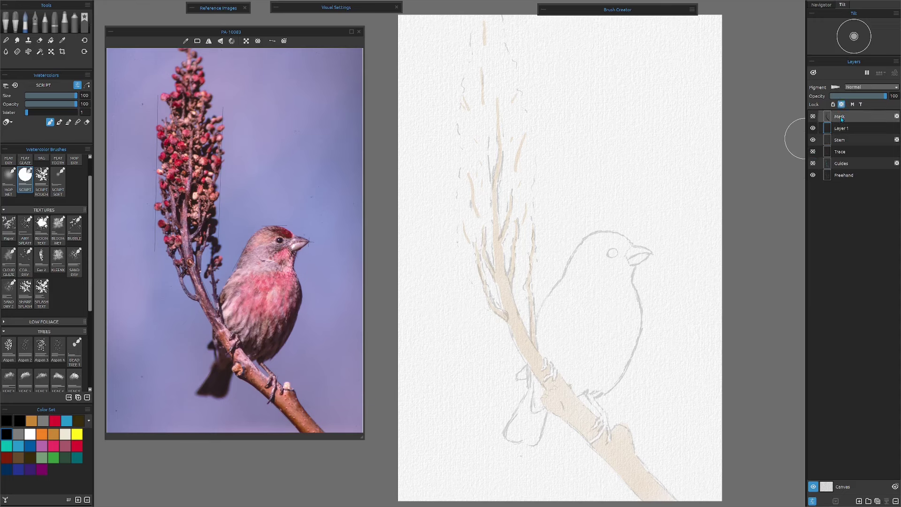
pyautogui.click(812, 117)
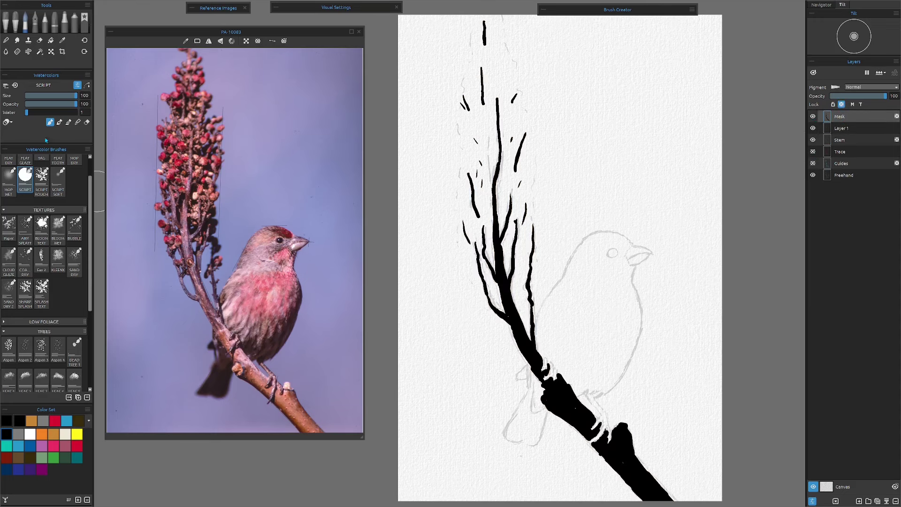
pyautogui.click(41, 52)
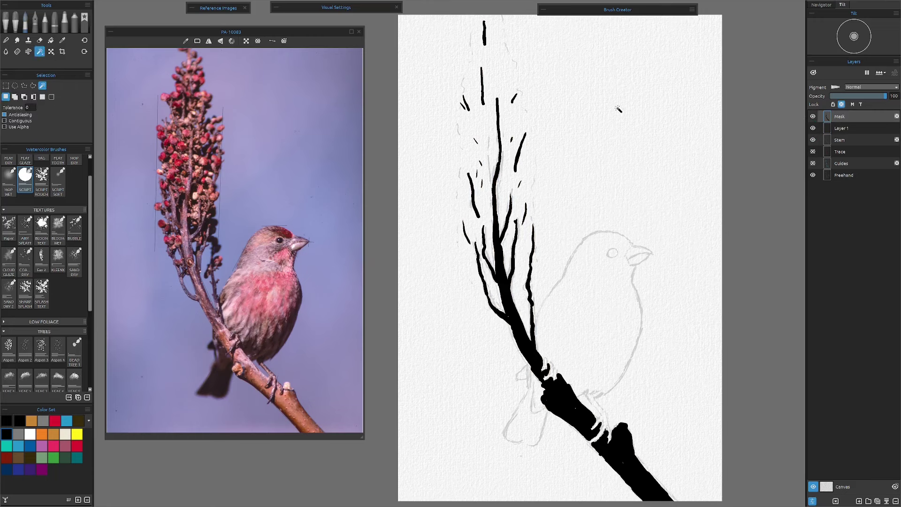
pyautogui.click(584, 147)
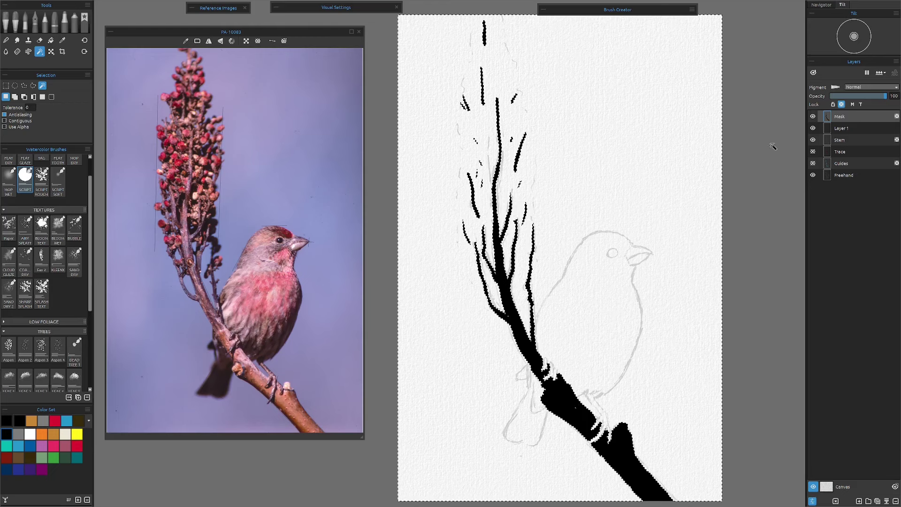
pyautogui.click(812, 116)
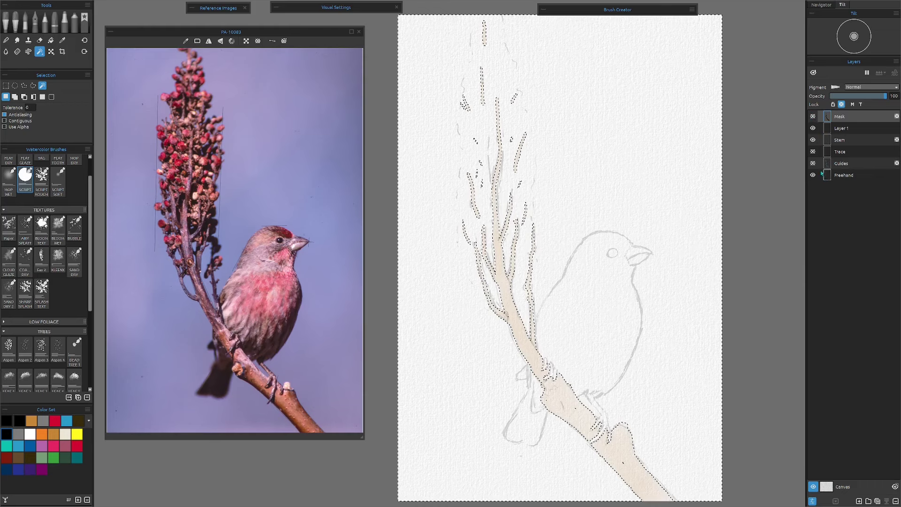
pyautogui.click(845, 131)
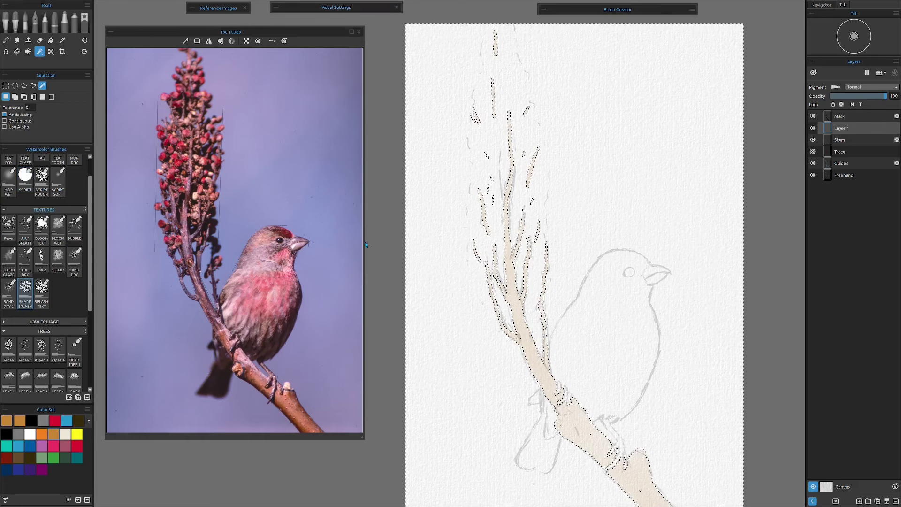
# Paint a textured ochre wash over the berry cluster within the selection using the SPLASH TEXT watercolor brush at opacity 44.
pyautogui.scroll(1, 488, 241)
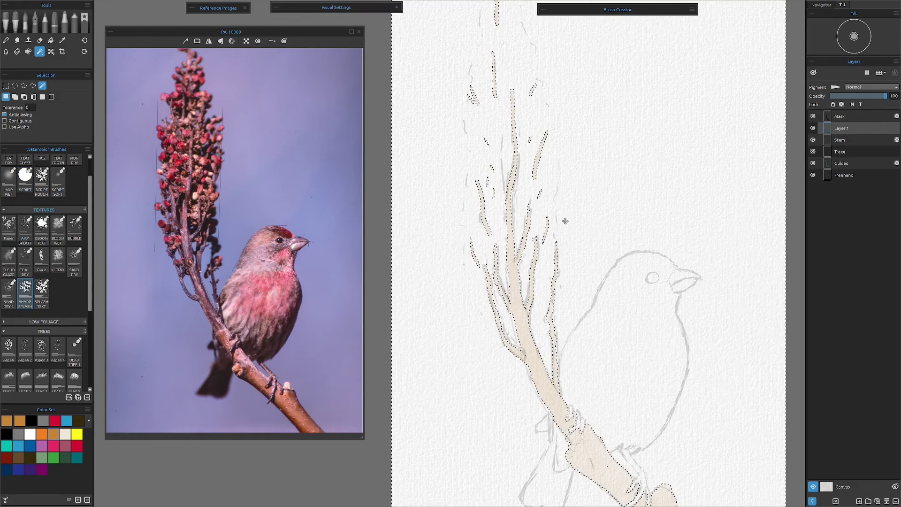
pyautogui.moveTo(596, 160); pyautogui.dragTo(580, 203)
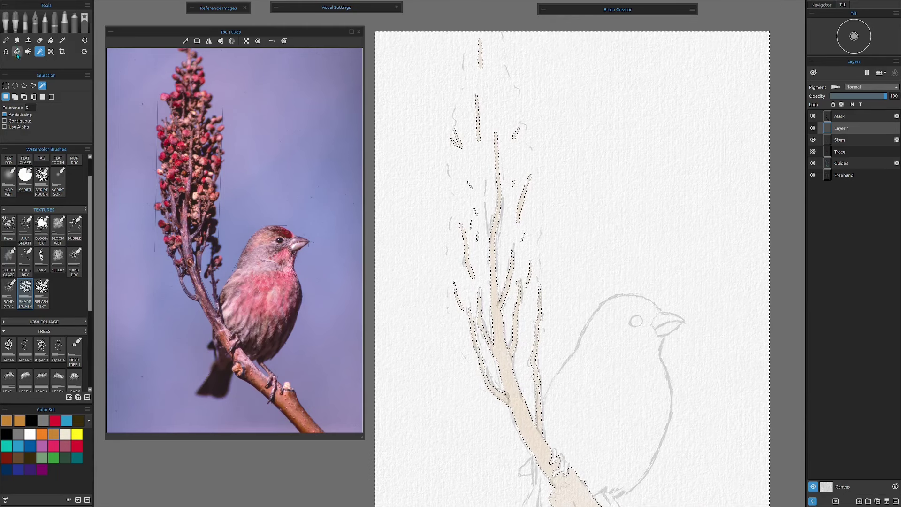
pyautogui.click(23, 27)
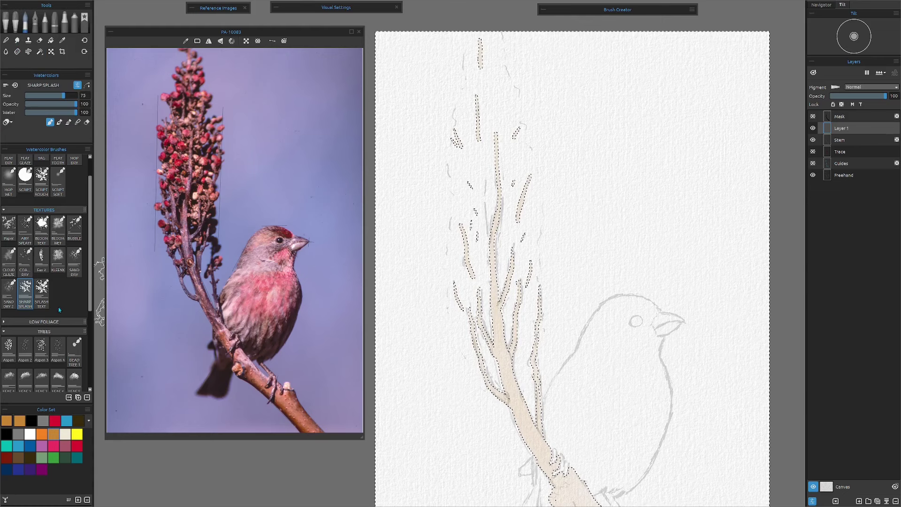
pyautogui.click(41, 288)
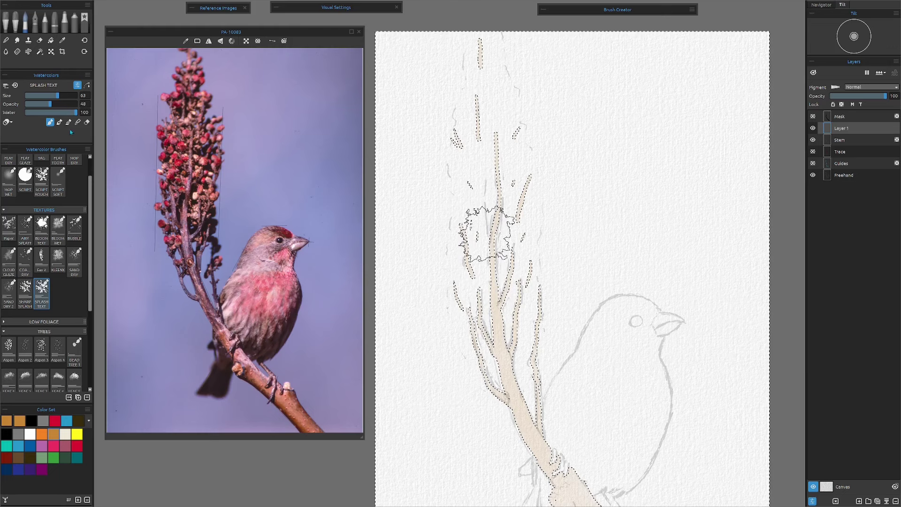
pyautogui.click(46, 104)
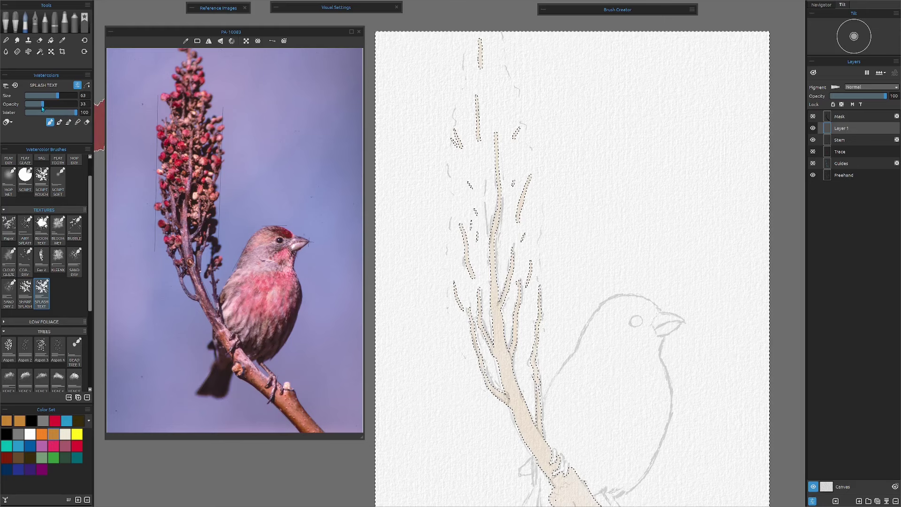
pyautogui.click(48, 104)
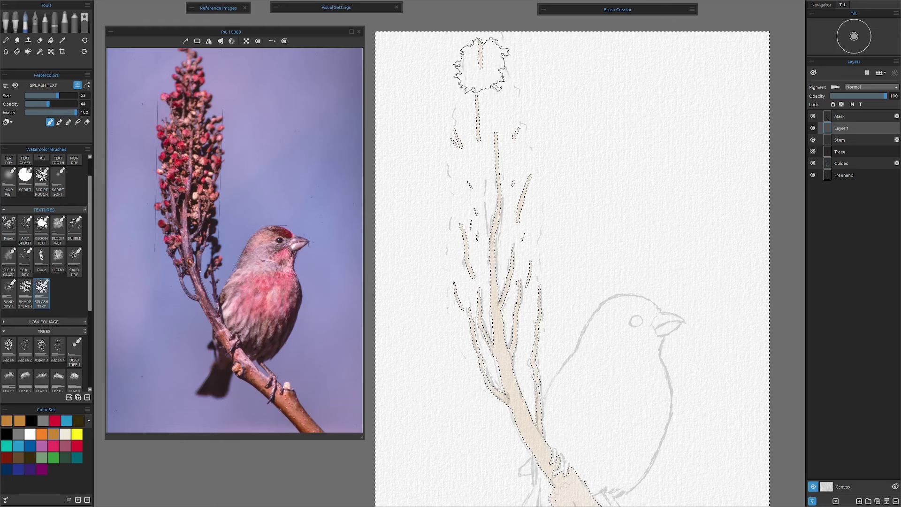
pyautogui.moveTo(484, 68); pyautogui.dragTo(485, 111)
pyautogui.moveTo(482, 66)
pyautogui.mouseDown()
pyautogui.moveTo(467, 184)
pyautogui.moveTo(495, 123)
pyautogui.moveTo(499, 179)
pyautogui.moveTo(499, 115)
pyautogui.moveTo(509, 233)
pyautogui.moveTo(501, 204)
pyautogui.moveTo(473, 205)
pyautogui.moveTo(463, 236)
pyautogui.moveTo(479, 259)
pyautogui.moveTo(462, 206)
pyautogui.moveTo(475, 270)
pyautogui.moveTo(510, 268)
pyautogui.moveTo(505, 310)
pyautogui.moveTo(518, 251)
pyautogui.moveTo(519, 323)
pyautogui.moveTo(518, 313)
pyautogui.moveTo(476, 303)
pyautogui.moveTo(524, 363)
pyautogui.moveTo(521, 218)
pyautogui.moveTo(526, 252)
pyautogui.mouseUp()
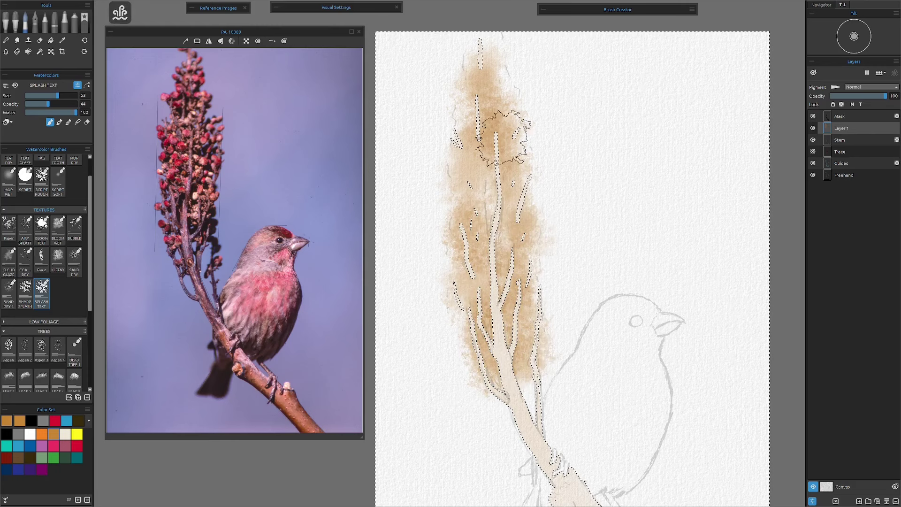
pyautogui.moveTo(470, 212)
pyautogui.mouseDown()
pyautogui.moveTo(517, 199)
pyautogui.moveTo(475, 126)
pyautogui.moveTo(474, 209)
pyautogui.moveTo(476, 141)
pyautogui.mouseUp()
pyautogui.moveTo(519, 298)
pyautogui.mouseDown()
pyautogui.moveTo(475, 286)
pyautogui.moveTo(500, 351)
pyautogui.mouseUp()
pyautogui.moveTo(507, 396); pyautogui.dragTo(501, 383)
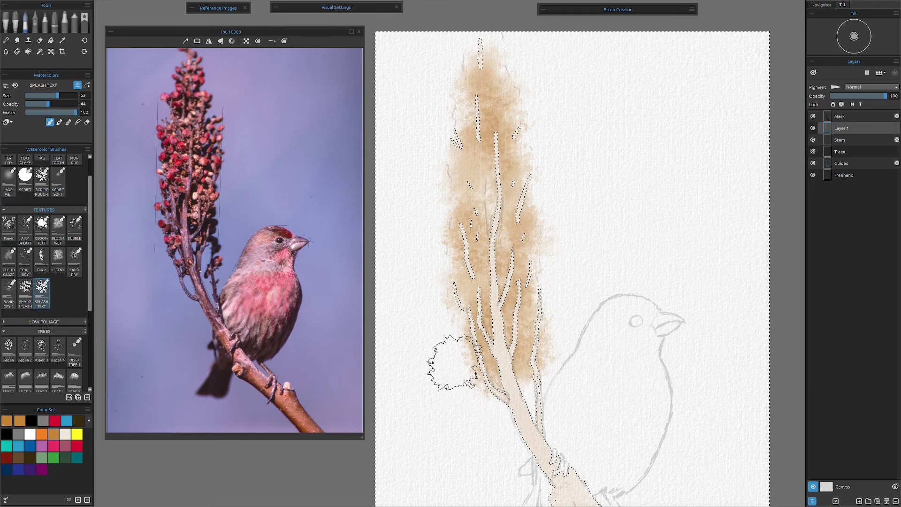
pyautogui.moveTo(513, 75)
pyautogui.mouseDown()
pyautogui.moveTo(475, 344)
pyautogui.moveTo(503, 336)
pyautogui.moveTo(490, 223)
pyautogui.moveTo(476, 165)
pyautogui.moveTo(463, 172)
pyautogui.moveTo(479, 223)
pyautogui.moveTo(462, 151)
pyautogui.moveTo(483, 309)
pyautogui.mouseUp()
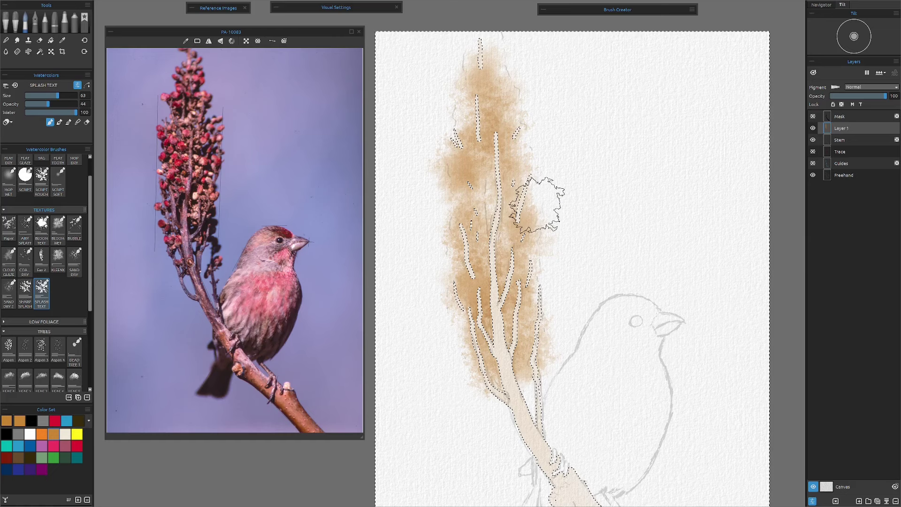
# Switch to the SHARP SPLASH brush in crimson red and set watercolor Re-Wet and Edge Darkening to 10.
pyautogui.click(25, 291)
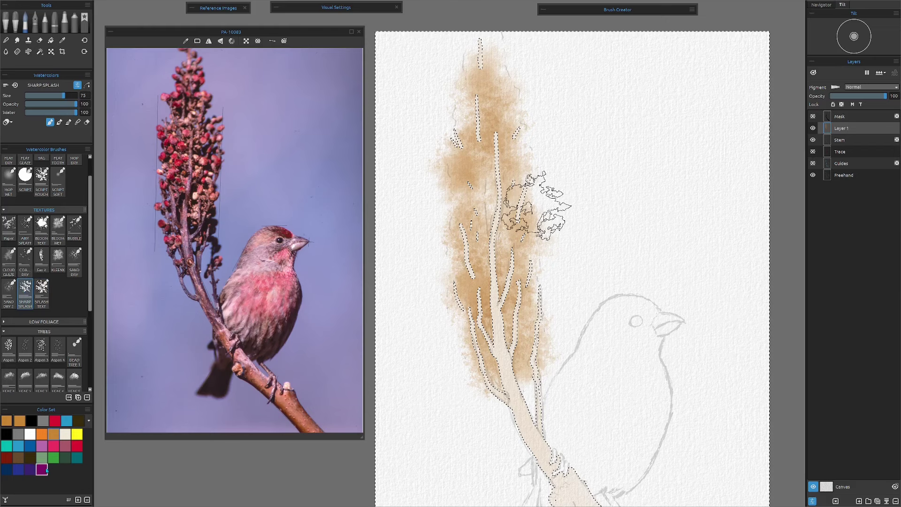
pyautogui.click(77, 446)
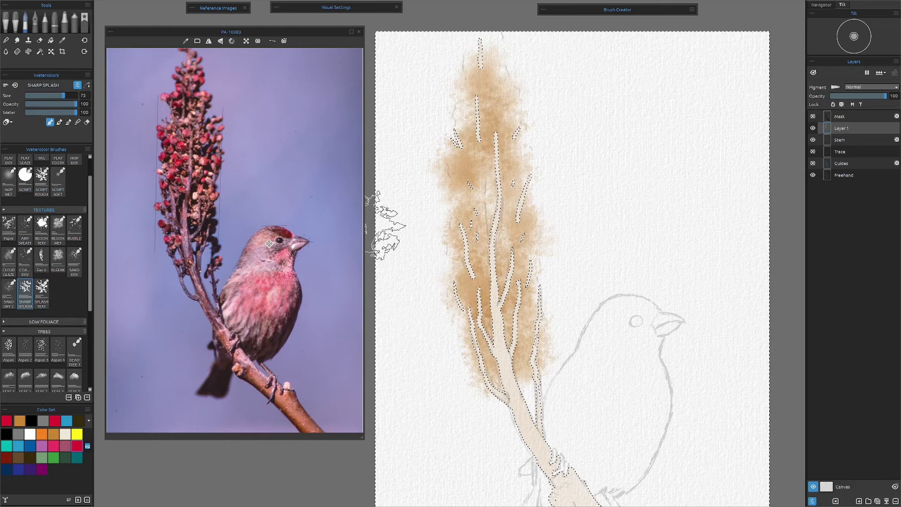
pyautogui.click(278, 8)
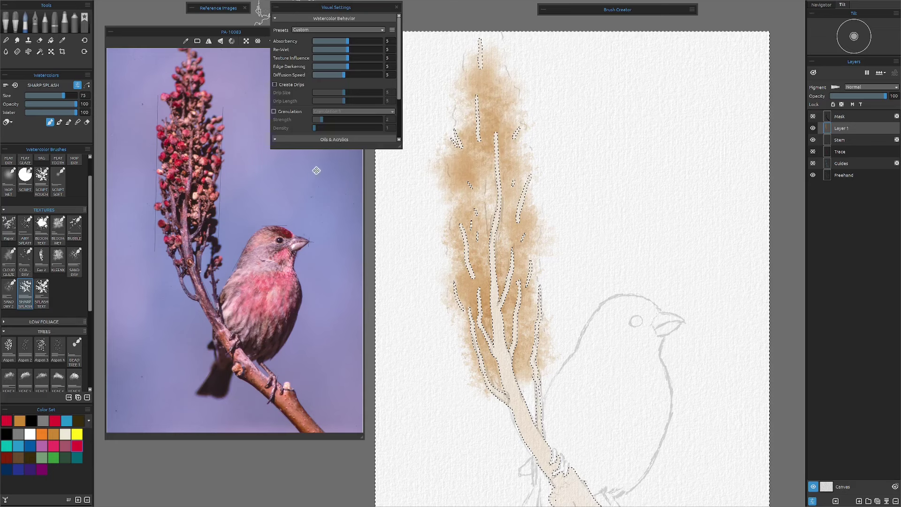
pyautogui.moveTo(348, 50)
pyautogui.mouseDown()
pyautogui.moveTo(381, 50)
pyautogui.moveTo(381, 66)
pyautogui.mouseUp()
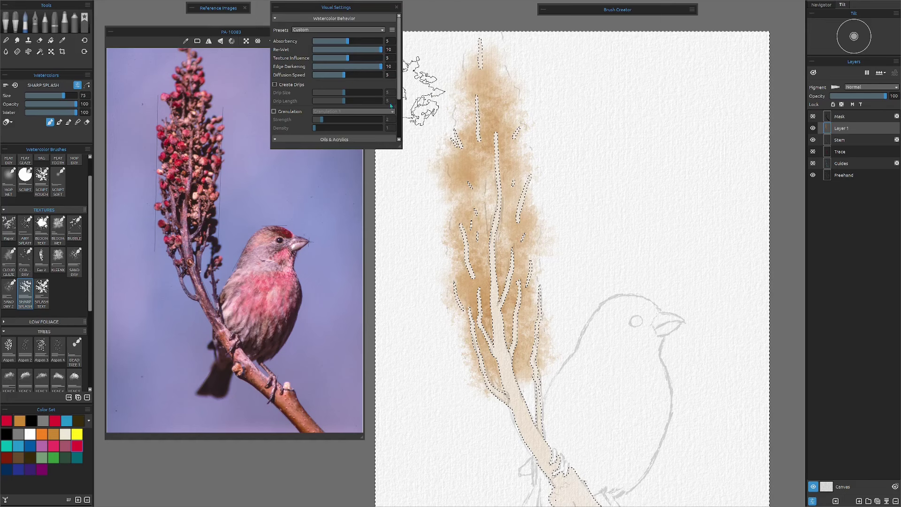
pyautogui.click(277, 7)
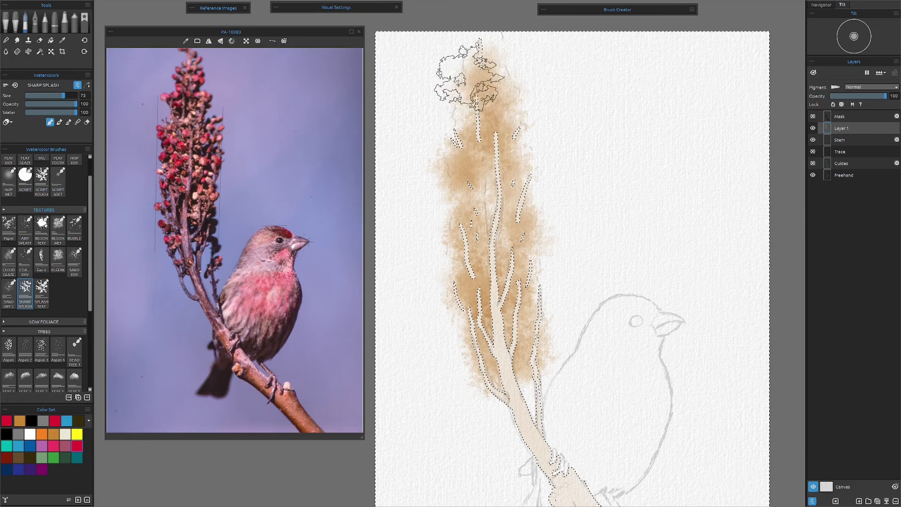
# Lock the berry layer's transparency and cover the ochre berry cluster with crimson SHARP SPLASH texture.
pyautogui.click(841, 104)
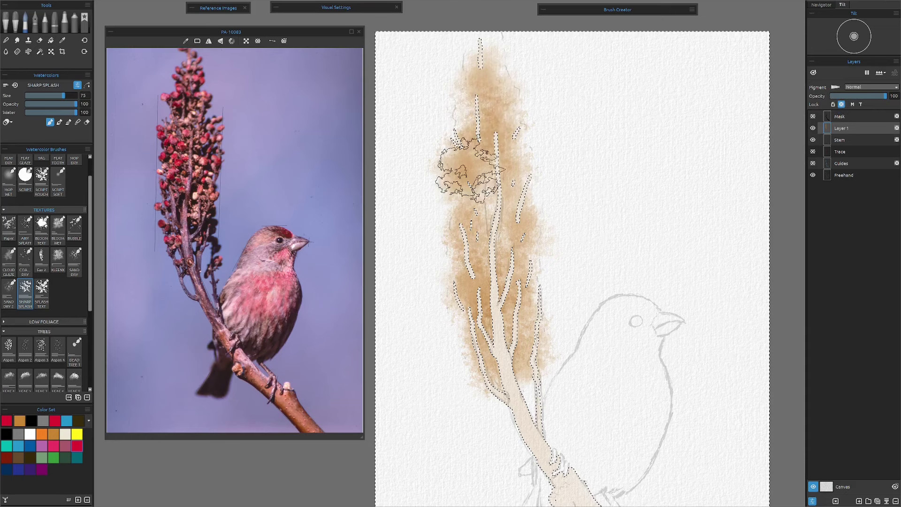
pyautogui.moveTo(479, 70)
pyautogui.mouseDown()
pyautogui.moveTo(484, 169)
pyautogui.moveTo(474, 69)
pyautogui.moveTo(474, 119)
pyautogui.moveTo(519, 138)
pyautogui.moveTo(500, 217)
pyautogui.moveTo(472, 165)
pyautogui.moveTo(477, 281)
pyautogui.moveTo(470, 265)
pyautogui.moveTo(483, 334)
pyautogui.moveTo(522, 260)
pyautogui.moveTo(481, 341)
pyautogui.moveTo(505, 366)
pyautogui.moveTo(527, 349)
pyautogui.moveTo(544, 297)
pyautogui.moveTo(486, 355)
pyautogui.moveTo(530, 370)
pyautogui.mouseUp()
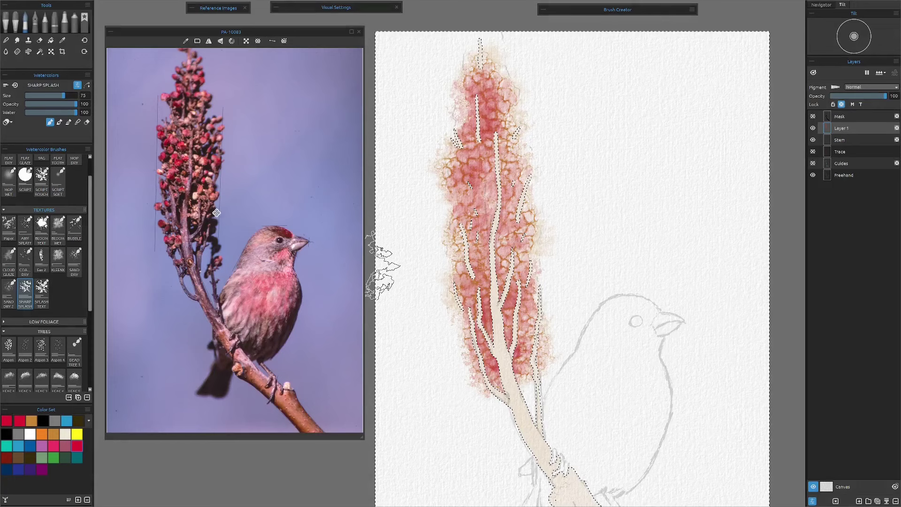
pyautogui.click(470, 101)
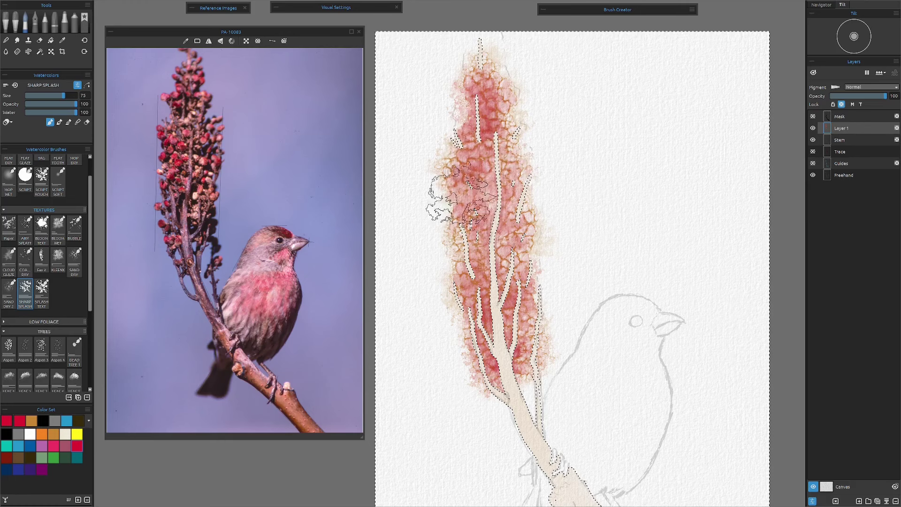
pyautogui.moveTo(503, 171); pyautogui.dragTo(510, 217)
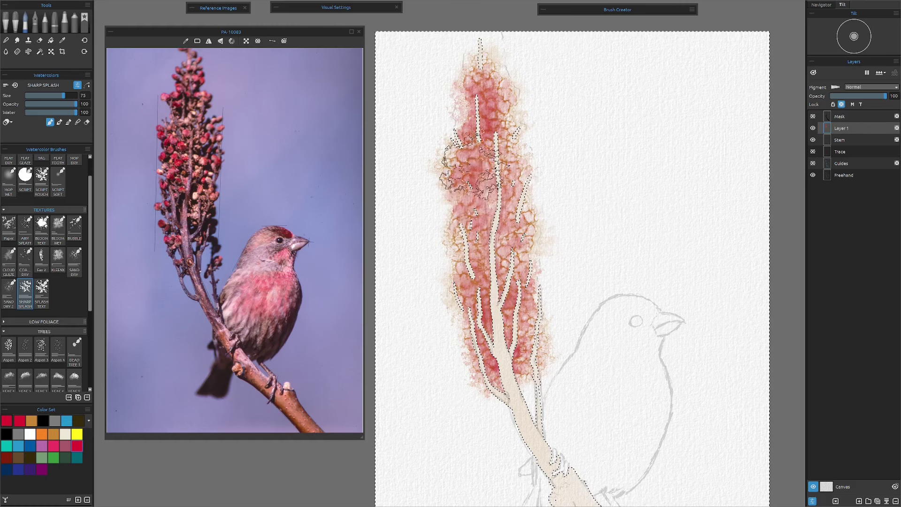
pyautogui.moveTo(489, 224); pyautogui.dragTo(476, 294)
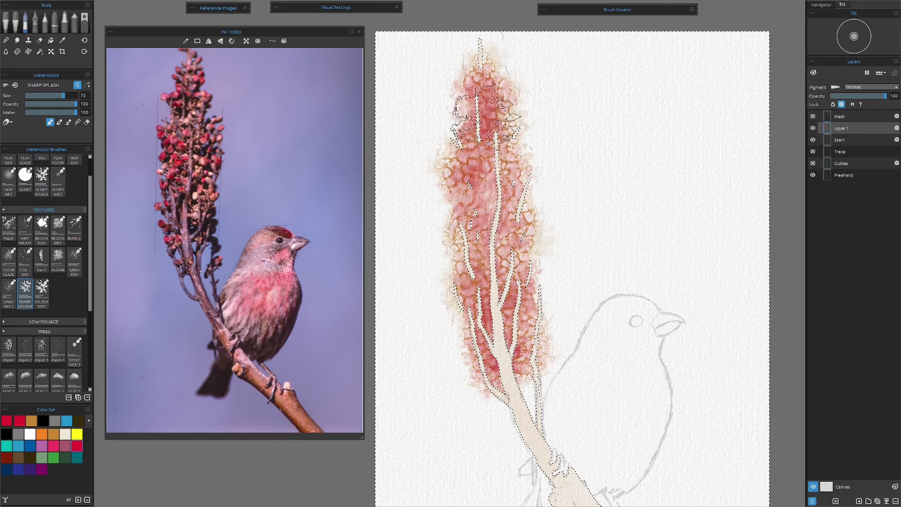
pyautogui.moveTo(481, 93); pyautogui.dragTo(483, 60)
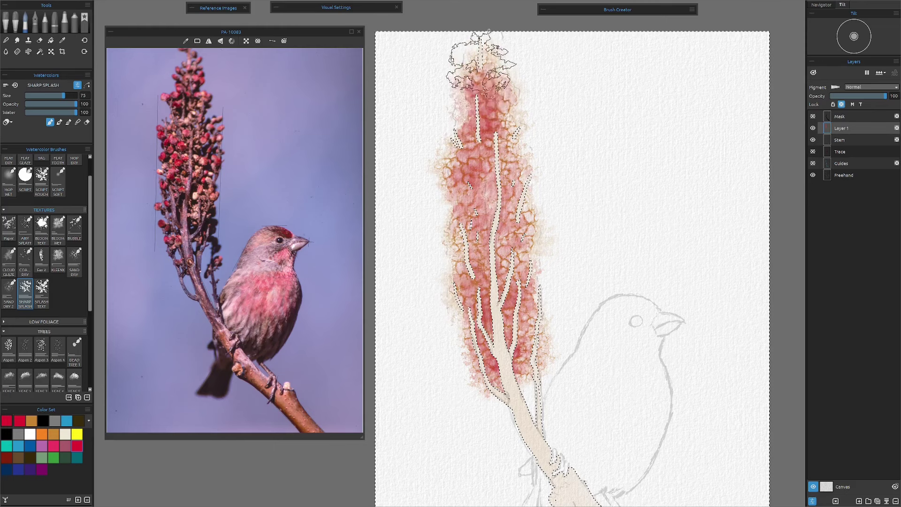
pyautogui.moveTo(498, 151)
pyautogui.mouseDown()
pyautogui.moveTo(475, 125)
pyautogui.moveTo(470, 143)
pyautogui.moveTo(494, 168)
pyautogui.moveTo(461, 264)
pyautogui.moveTo(486, 190)
pyautogui.moveTo(481, 236)
pyautogui.moveTo(508, 168)
pyautogui.moveTo(505, 252)
pyautogui.moveTo(482, 250)
pyautogui.moveTo(467, 275)
pyautogui.moveTo(491, 303)
pyautogui.moveTo(514, 237)
pyautogui.moveTo(518, 298)
pyautogui.moveTo(490, 330)
pyautogui.moveTo(488, 319)
pyautogui.moveTo(499, 376)
pyautogui.mouseUp()
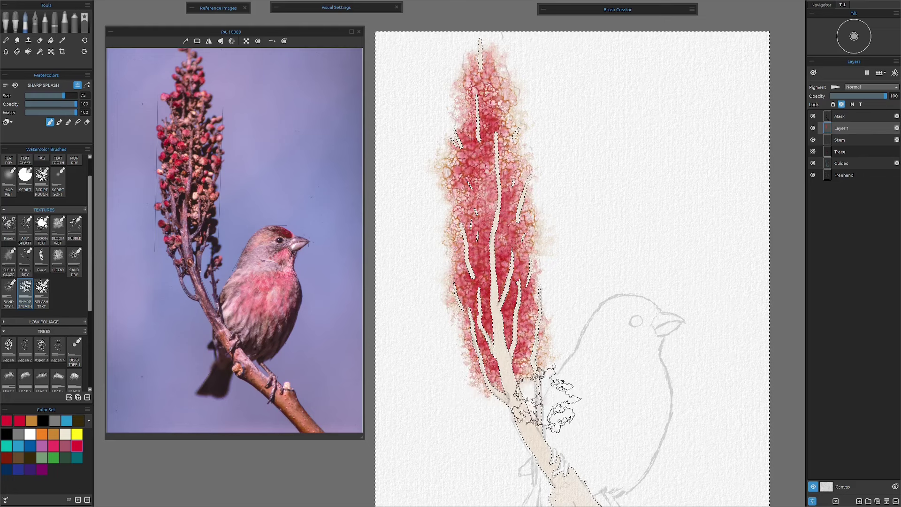
# Build up deeper crimson and dusty rose SHARP SPLASH texture from the tip to the base of the berry cluster.
pyautogui.press('ctrl')
pyautogui.press('ctrl')
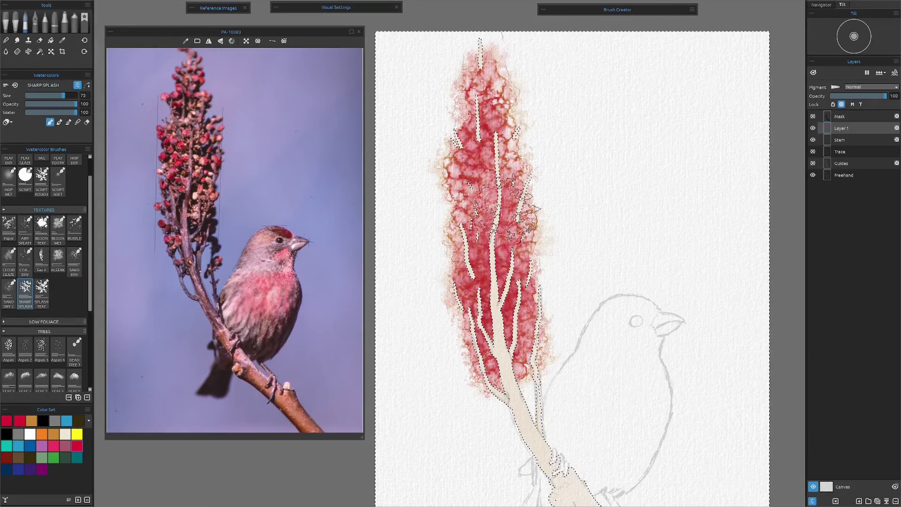
pyautogui.press('ctrl')
pyautogui.press('ctrl')
pyautogui.moveTo(476, 186)
pyautogui.mouseDown()
pyautogui.moveTo(494, 113)
pyautogui.moveTo(471, 225)
pyautogui.moveTo(479, 286)
pyautogui.moveTo(475, 264)
pyautogui.moveTo(467, 337)
pyautogui.moveTo(508, 370)
pyautogui.mouseUp()
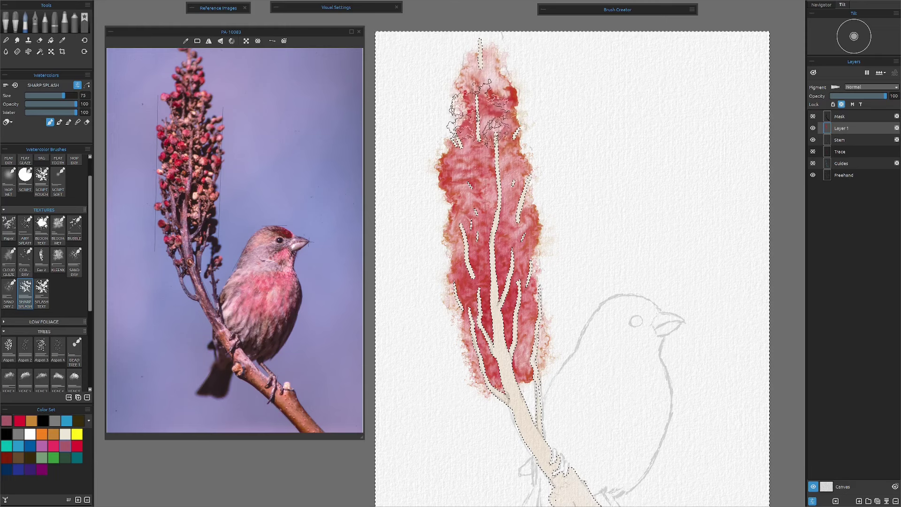
pyautogui.moveTo(483, 67); pyautogui.dragTo(481, 91)
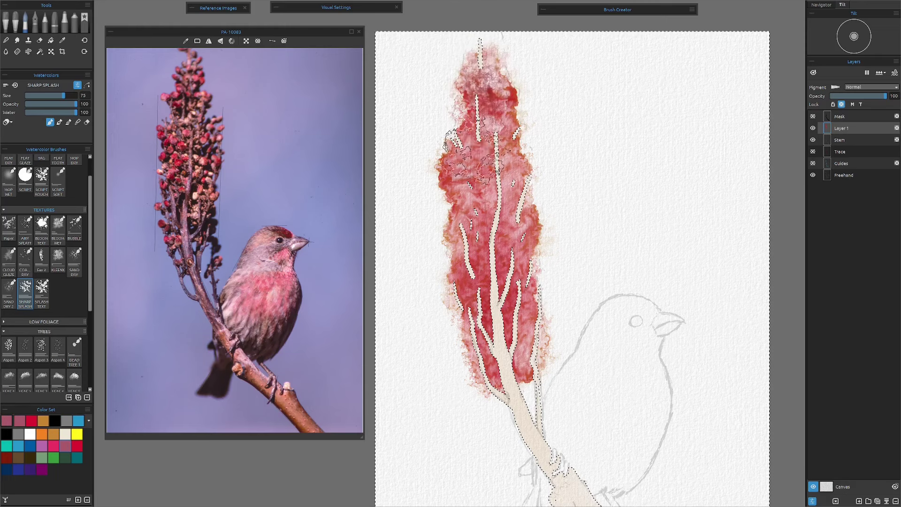
pyautogui.moveTo(476, 155)
pyautogui.mouseDown()
pyautogui.moveTo(474, 182)
pyautogui.moveTo(486, 206)
pyautogui.moveTo(508, 177)
pyautogui.moveTo(460, 230)
pyautogui.moveTo(518, 224)
pyautogui.moveTo(488, 305)
pyautogui.moveTo(495, 374)
pyautogui.mouseUp()
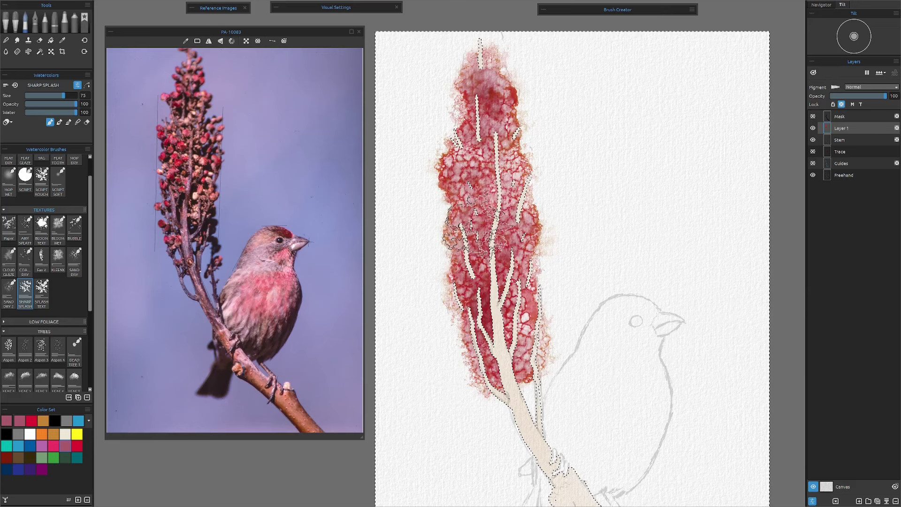
# Add a new layer above the red berry layer and brush a purple SPLASH TEXT wash over the cluster.
pyautogui.hotkey('ctrl', 'shift', 'n')
pyautogui.doubleClick(850, 128)
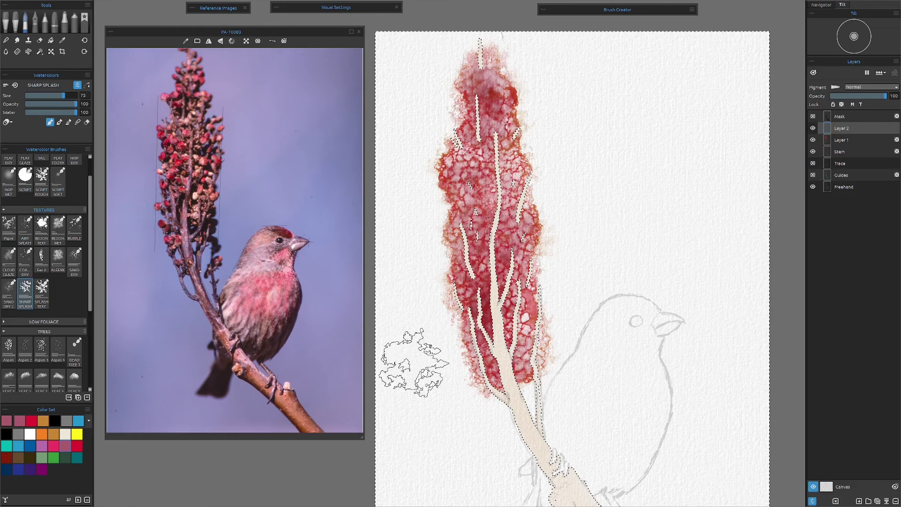
pyautogui.click(41, 469)
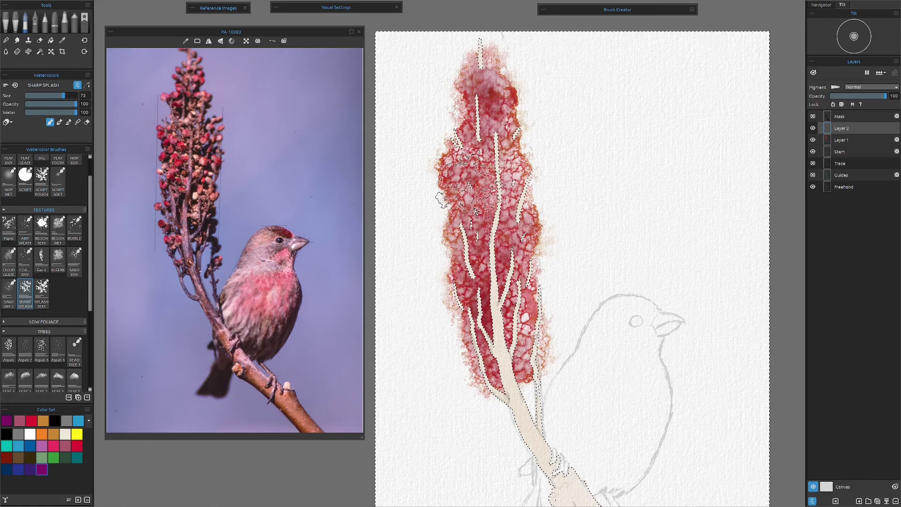
pyautogui.click(42, 297)
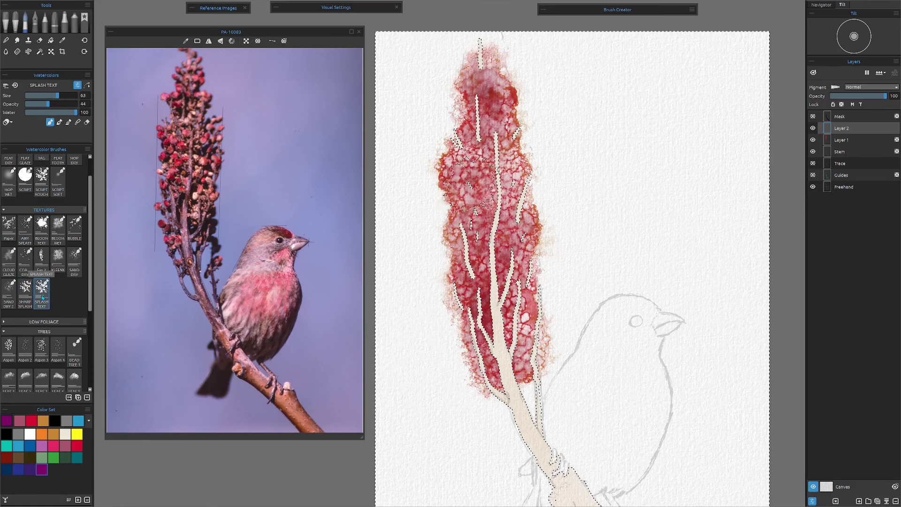
pyautogui.moveTo(483, 77)
pyautogui.mouseDown()
pyautogui.moveTo(478, 113)
pyautogui.moveTo(490, 114)
pyautogui.moveTo(490, 103)
pyautogui.moveTo(500, 177)
pyautogui.moveTo(469, 161)
pyautogui.moveTo(469, 180)
pyautogui.moveTo(455, 181)
pyautogui.moveTo(476, 206)
pyautogui.moveTo(504, 169)
pyautogui.moveTo(512, 244)
pyautogui.moveTo(493, 282)
pyautogui.moveTo(516, 359)
pyautogui.moveTo(526, 296)
pyautogui.moveTo(518, 247)
pyautogui.moveTo(476, 190)
pyautogui.moveTo(498, 179)
pyautogui.moveTo(486, 143)
pyautogui.moveTo(487, 84)
pyautogui.moveTo(505, 220)
pyautogui.moveTo(472, 211)
pyautogui.mouseUp()
pyautogui.moveTo(473, 268); pyautogui.dragTo(481, 284)
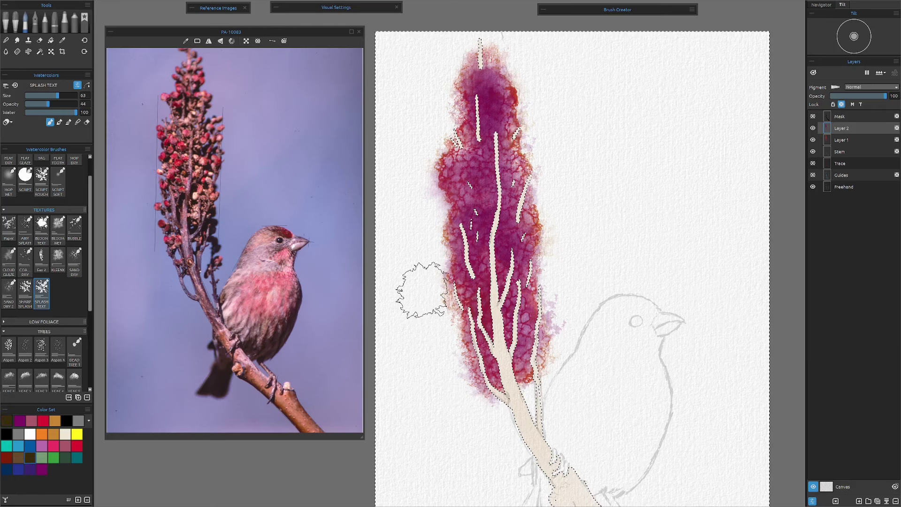
# Splash dark brown and dark navy over the purple berry cluster with SHARP SPLASH, drying the layer after each color.
pyautogui.click(26, 296)
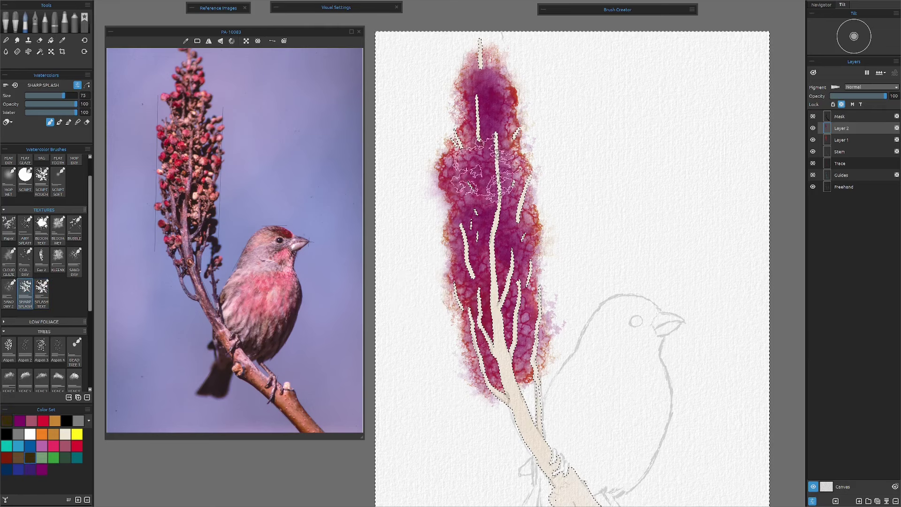
pyautogui.moveTo(486, 75)
pyautogui.mouseDown()
pyautogui.moveTo(488, 164)
pyautogui.moveTo(465, 162)
pyautogui.moveTo(479, 210)
pyautogui.moveTo(504, 175)
pyautogui.moveTo(523, 230)
pyautogui.moveTo(483, 265)
pyautogui.moveTo(487, 238)
pyautogui.moveTo(469, 295)
pyautogui.moveTo(476, 331)
pyautogui.moveTo(512, 316)
pyautogui.moveTo(529, 277)
pyautogui.moveTo(500, 390)
pyautogui.mouseUp()
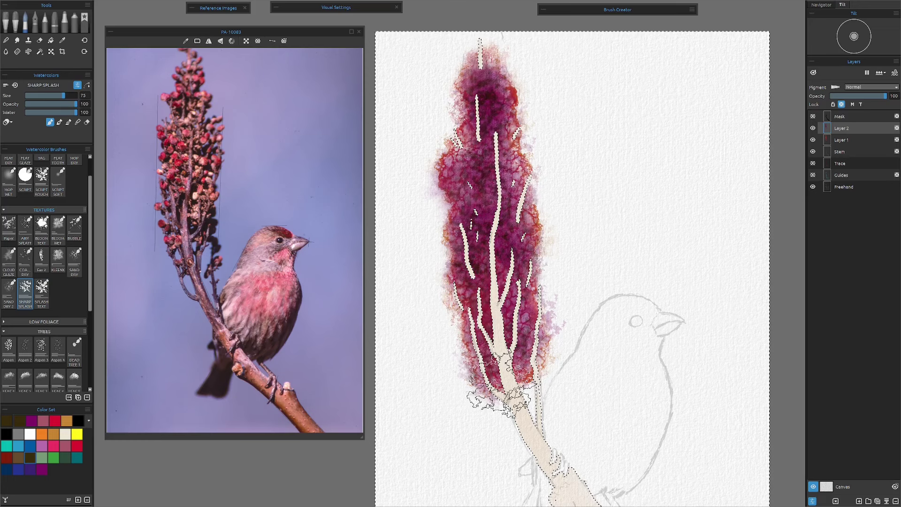
pyautogui.press('d')
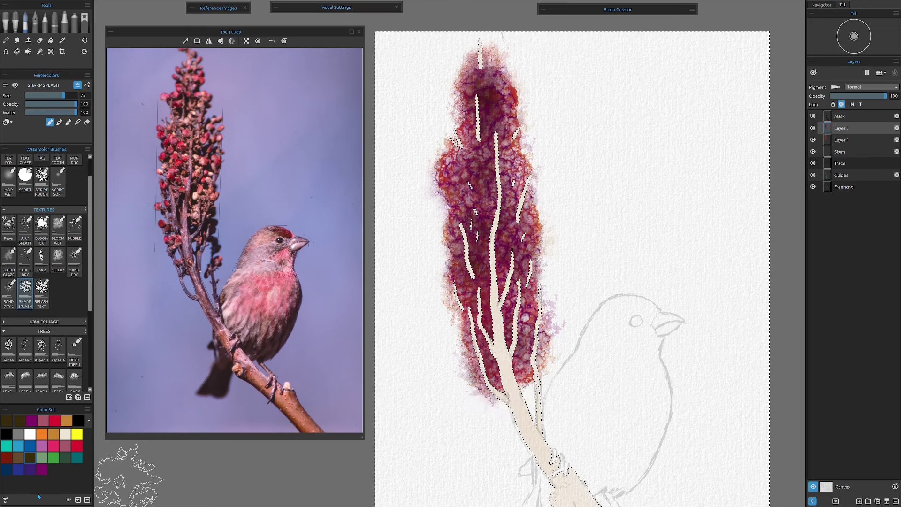
pyautogui.moveTo(489, 104)
pyautogui.mouseDown()
pyautogui.moveTo(485, 210)
pyautogui.moveTo(470, 265)
pyautogui.moveTo(531, 374)
pyautogui.moveTo(517, 414)
pyautogui.mouseUp()
pyautogui.press('d')
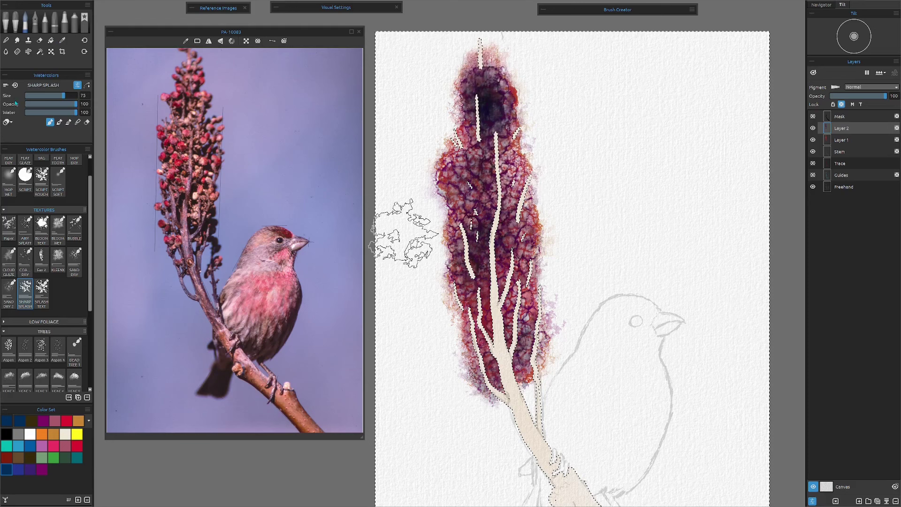
# Bloom the purple and navy berry texture from base to tip with the Splats 3 water brush at size 70, and clear the selection.
pyautogui.click(6, 53)
pyautogui.click(74, 190)
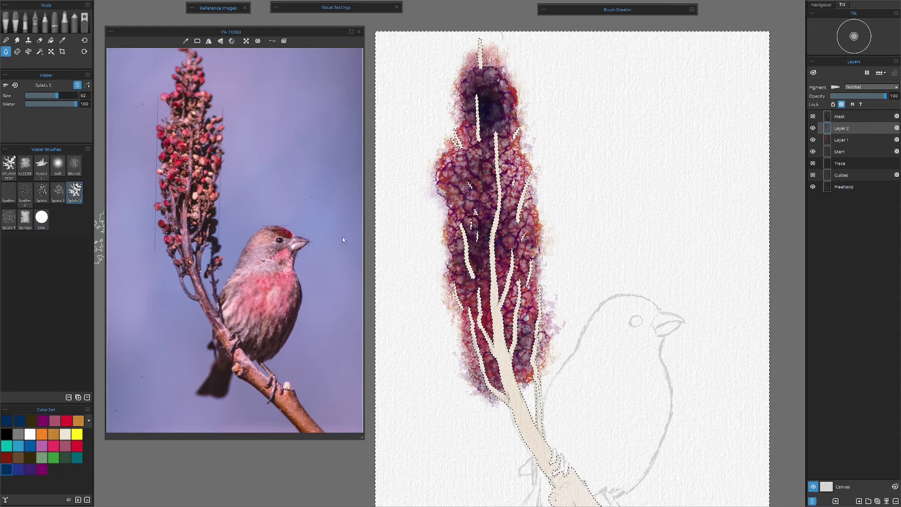
pyautogui.moveTo(60, 103); pyautogui.dragTo(61, 103)
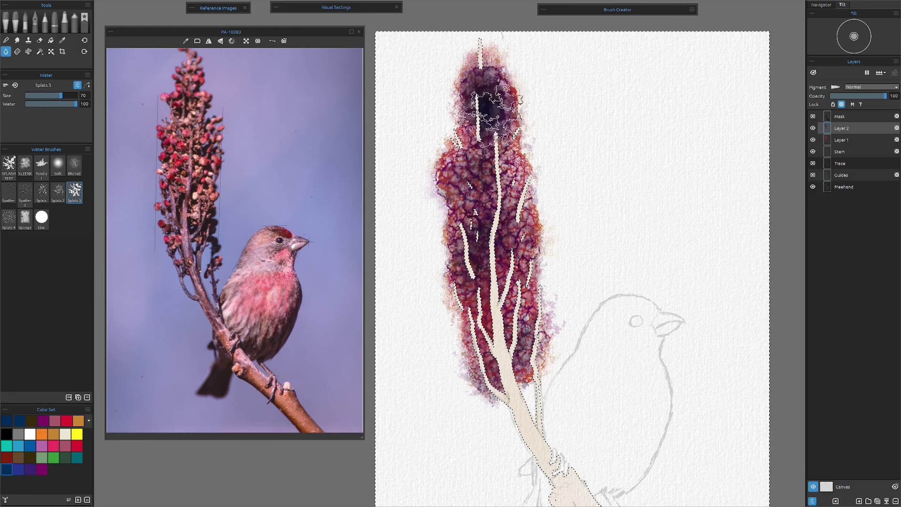
pyautogui.moveTo(484, 132)
pyautogui.mouseDown()
pyautogui.moveTo(482, 73)
pyautogui.moveTo(482, 191)
pyautogui.moveTo(505, 389)
pyautogui.mouseUp()
pyautogui.moveTo(492, 90)
pyautogui.mouseDown()
pyautogui.moveTo(478, 65)
pyautogui.moveTo(483, 49)
pyautogui.mouseUp()
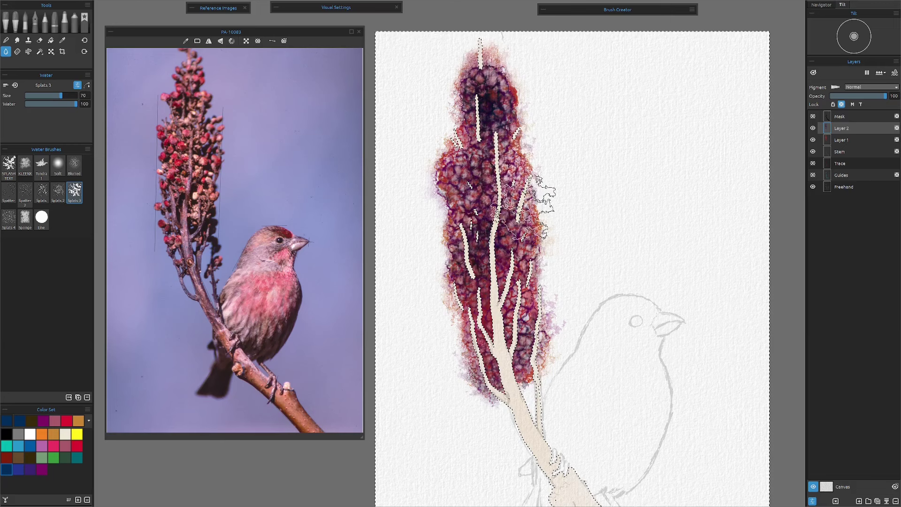
pyautogui.click(490, 313)
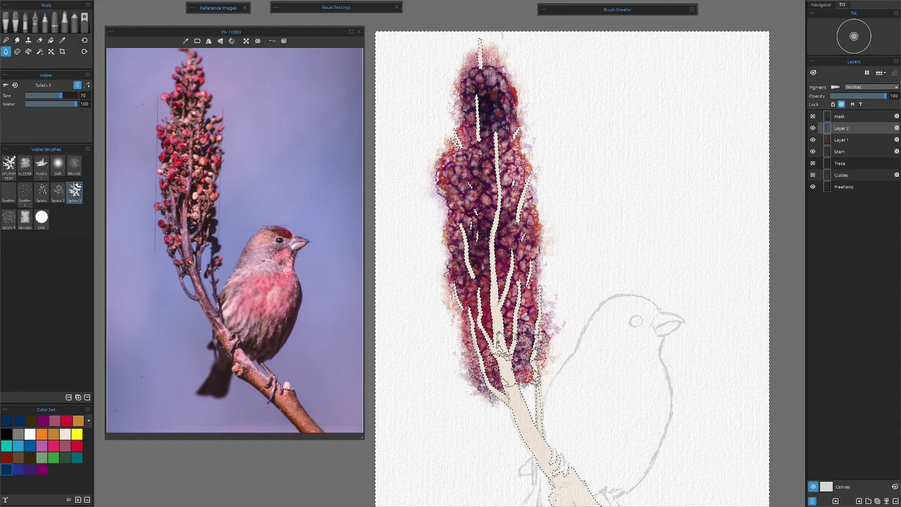
pyautogui.click(517, 329)
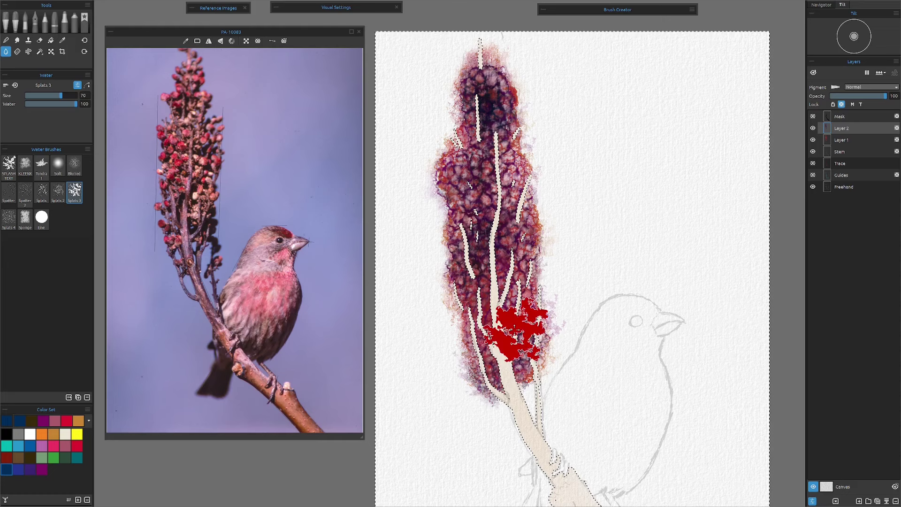
pyautogui.hotkey('ctrl', 'd')
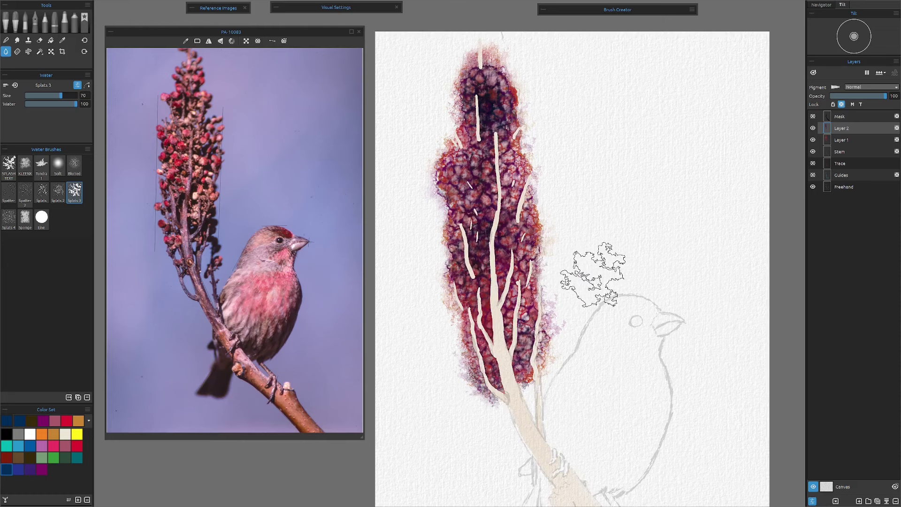
pyautogui.hotkey('ctrl', '0')
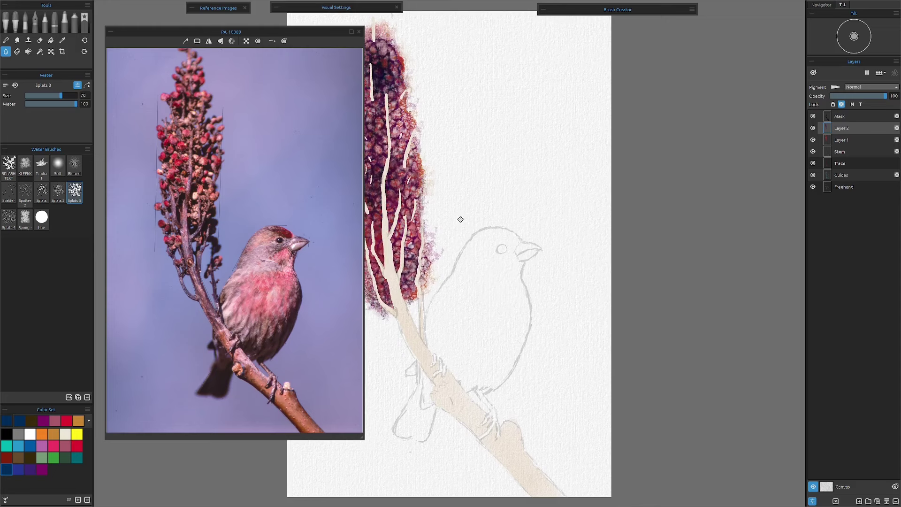
pyautogui.moveTo(461, 219); pyautogui.dragTo(570, 227)
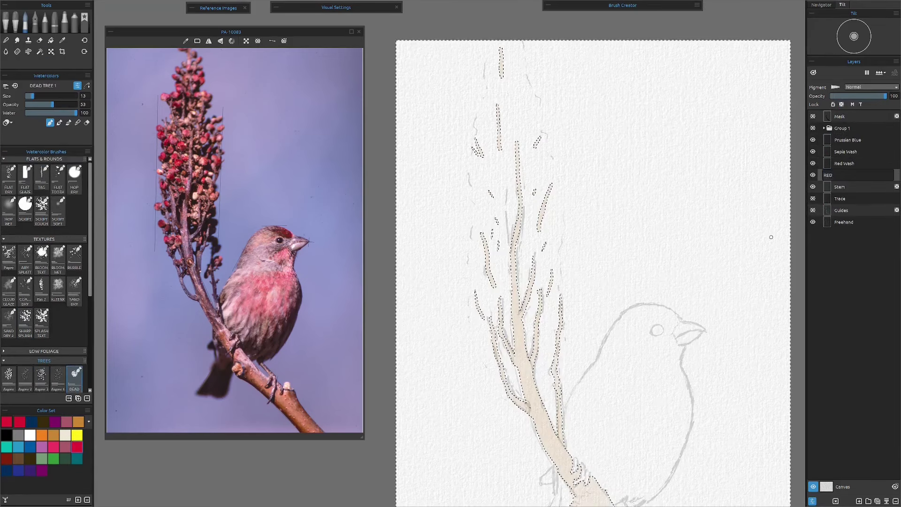
# Dab crimson berries around the stems from tip to base on a RED layer with the DEAD TREE 1 brush.
pyautogui.click(472, 158)
pyautogui.click(484, 199)
pyautogui.click(529, 88)
pyautogui.click(535, 160)
pyautogui.click(556, 202)
pyautogui.click(469, 291)
pyautogui.click(488, 360)
pyautogui.click(519, 65)
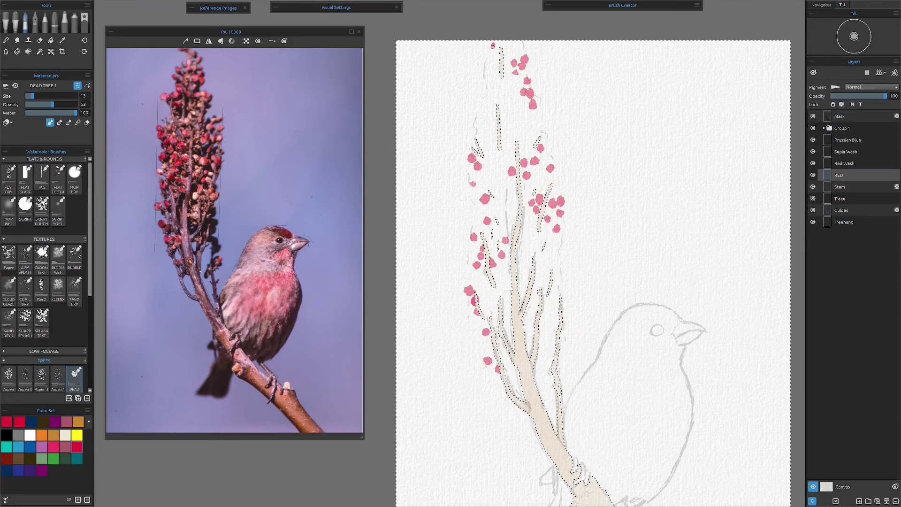
pyautogui.click(492, 46)
pyautogui.click(475, 118)
pyautogui.click(536, 242)
pyautogui.click(552, 343)
pyautogui.click(488, 178)
# Select the empty canvas around the crimson berries and dab ochre berries into the gaps between them.
pyautogui.click(40, 51)
pyautogui.click(451, 354)
pyautogui.click(53, 435)
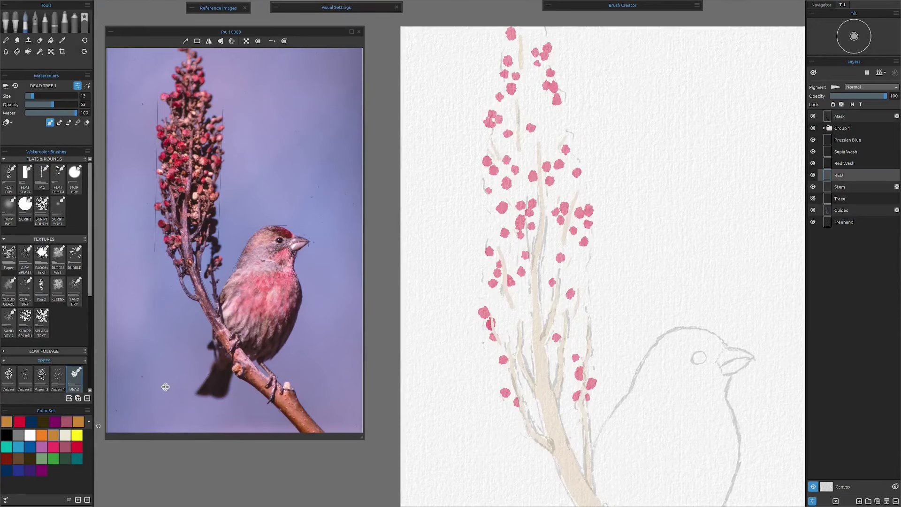
pyautogui.click(509, 389)
pyautogui.moveTo(552, 341); pyautogui.dragTo(552, 362)
pyautogui.click(571, 359)
pyautogui.click(551, 291)
# Select the empty canvas outside both the painted berries and the stems on the Stem layer.
pyautogui.click(40, 51)
pyautogui.click(648, 382)
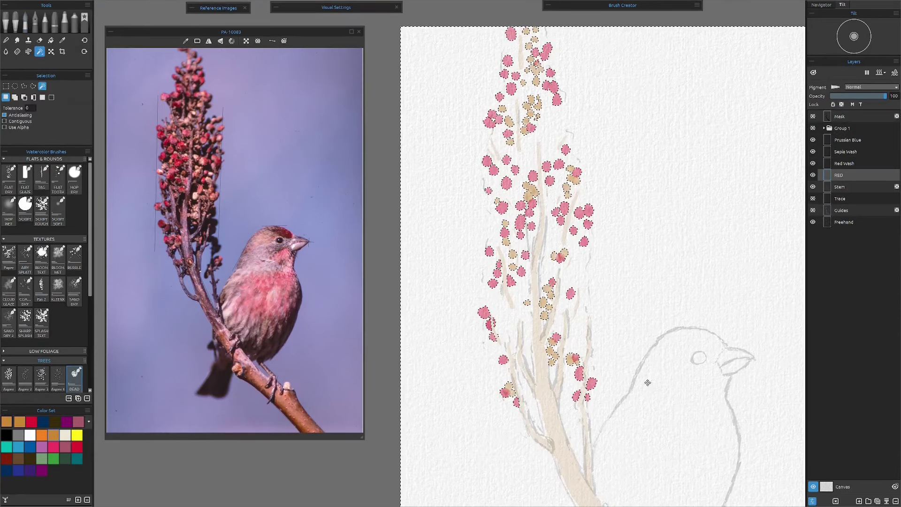
pyautogui.click(839, 187)
pyautogui.click(648, 382)
# Brush crimson and ochre SPLASH TEXT washes around the berries on the Red Wash layer at 73 opacity.
pyautogui.click(844, 163)
pyautogui.click(41, 322)
pyautogui.click(77, 447)
pyautogui.moveTo(43, 104); pyautogui.dragTo(62, 104)
pyautogui.moveTo(518, 38); pyautogui.dragTo(523, 82)
pyautogui.moveTo(559, 103); pyautogui.dragTo(568, 120)
pyautogui.click(54, 435)
pyautogui.moveTo(551, 150); pyautogui.dragTo(565, 157)
pyautogui.click(77, 447)
pyautogui.moveTo(577, 225); pyautogui.dragTo(575, 418)
# Lock the Red Wash layer's transparency and splash crimson and brown over the wash with SHARP SPLASH.
pyautogui.click(841, 104)
pyautogui.moveTo(532, 353)
pyautogui.mouseDown()
pyautogui.moveTo(528, 388)
pyautogui.moveTo(575, 347)
pyautogui.mouseUp()
pyautogui.click(25, 321)
pyautogui.click(19, 459)
pyautogui.moveTo(579, 291); pyautogui.dragTo(584, 211)
pyautogui.moveTo(521, 282)
pyautogui.mouseDown()
pyautogui.moveTo(554, 215)
pyautogui.moveTo(530, 56)
pyautogui.moveTo(530, 93)
pyautogui.mouseUp()
# Brush a dark sepia SPLASH TEXT wash between the berries and stems on the Sepia Wash layer.
pyautogui.click(845, 152)
pyautogui.click(42, 322)
pyautogui.click(30, 459)
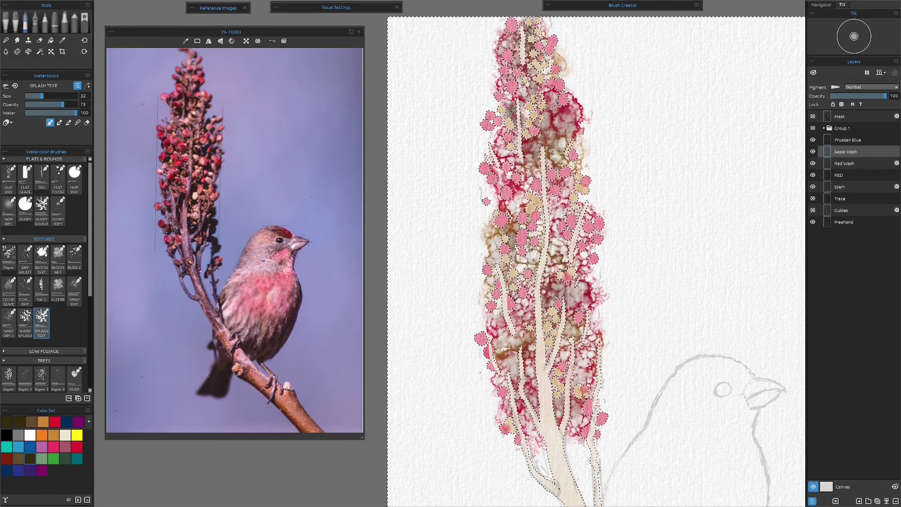
pyautogui.moveTo(523, 188); pyautogui.dragTo(534, 277)
pyautogui.moveTo(575, 174); pyautogui.dragTo(586, 366)
pyautogui.moveTo(584, 420); pyautogui.dragTo(502, 328)
# Deepen the sepia shadows in the cluster with SHARP SPLASH and lock the Sepia Wash layer's transparency.
pyautogui.click(25, 322)
pyautogui.moveTo(567, 188); pyautogui.dragTo(506, 291)
pyautogui.click(6, 52)
pyautogui.click(841, 105)
# Add dark blue SPLASH TEXT shadows on the Prussian Blue layer, lock its transparency, and deepen them with SHARP SPLASH.
pyautogui.click(847, 140)
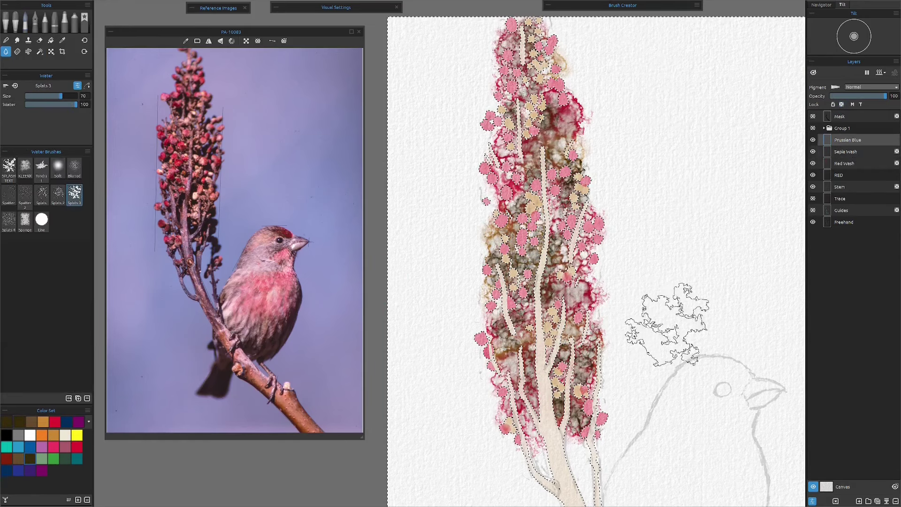
pyautogui.click(26, 22)
pyautogui.click(42, 321)
pyautogui.moveTo(544, 371); pyautogui.dragTo(598, 340)
pyautogui.moveTo(535, 134); pyautogui.dragTo(518, 56)
pyautogui.click(25, 321)
pyautogui.click(67, 421)
pyautogui.click(842, 104)
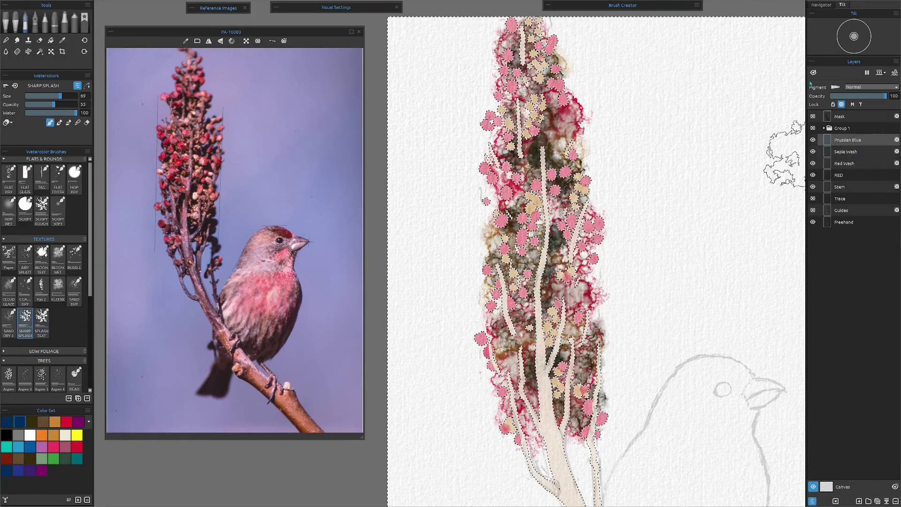
pyautogui.moveTo(535, 160); pyautogui.dragTo(558, 187)
# Hide the Freehand sketch, keep duplicates of the wash layers in a hidden group, and merge the washes into one layer.
pyautogui.click(813, 222)
pyautogui.keyDown('shift'); pyautogui.click(844, 163); pyautogui.keyUp('shift')
pyautogui.click(877, 501)
pyautogui.click(868, 501)
pyautogui.click(813, 140)
pyautogui.click(848, 151)
pyautogui.keyDown('shift'); pyautogui.click(844, 175); pyautogui.keyUp('shift')
pyautogui.hotkey('ctrl', 'e')
# Break up the outer edges of the merged wash with the SHARP SPLASH eraser at size 27.
pyautogui.click(39, 41)
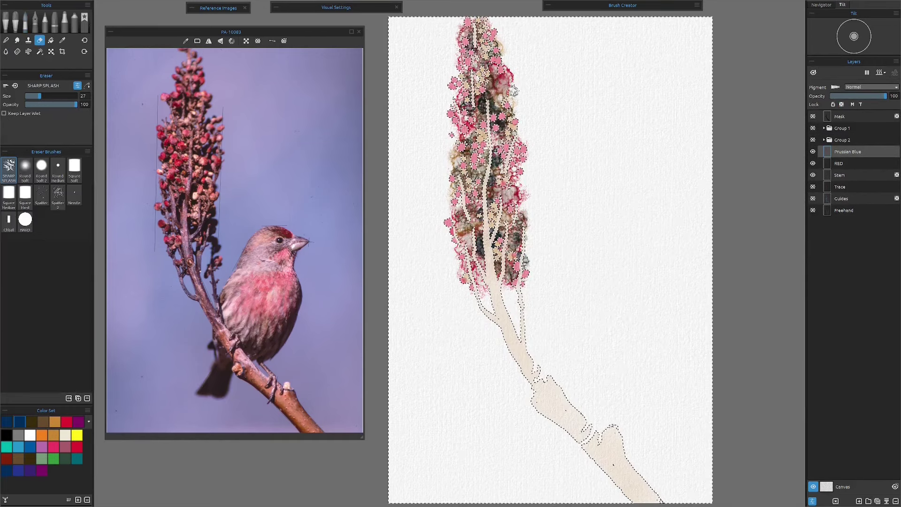
pyautogui.moveTo(512, 75)
pyautogui.mouseDown()
pyautogui.moveTo(526, 209)
pyautogui.moveTo(502, 306)
pyautogui.mouseUp()
# Load the RED layer's berries as a selection and deepen the first berries with crimson using DEAD TREE 1.
pyautogui.scroll(4, 452, 64)
pyautogui.click(839, 163)
pyautogui.click(26, 22)
pyautogui.click(74, 378)
pyautogui.click(77, 447)
pyautogui.keyDown('ctrl'); pyautogui.click(827, 163); pyautogui.keyUp('ctrl')
pyautogui.moveTo(477, 86); pyautogui.dragTo(478, 98)
pyautogui.moveTo(475, 171); pyautogui.dragTo(476, 183)
pyautogui.moveTo(449, 216); pyautogui.dragTo(446, 226)
pyautogui.moveTo(544, 170); pyautogui.dragTo(544, 179)
pyautogui.moveTo(504, 234); pyautogui.dragTo(507, 240)
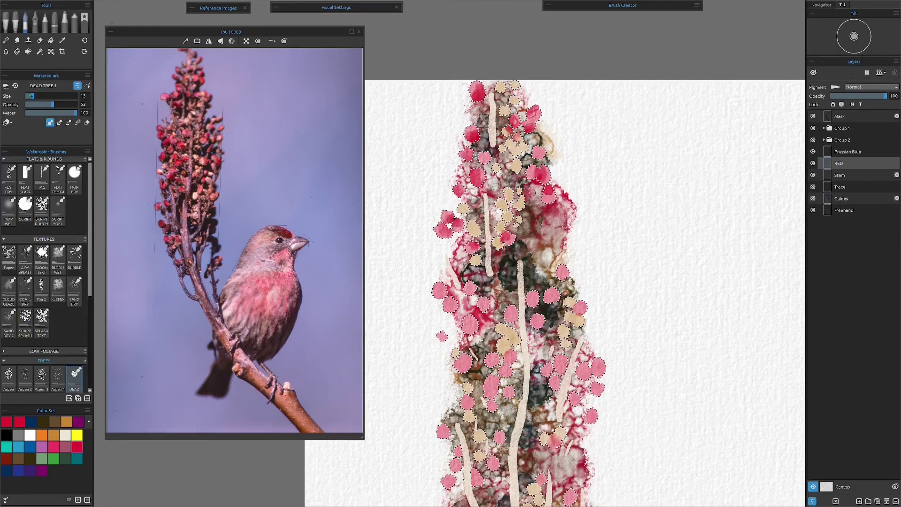
# Raise the brush opacity to 78 and shade more berries through the middle of the cluster with crimson.
pyautogui.moveTo(53, 105); pyautogui.dragTo(65, 105)
pyautogui.moveTo(474, 171); pyautogui.dragTo(475, 183)
pyautogui.moveTo(439, 286); pyautogui.dragTo(443, 295)
pyautogui.moveTo(468, 286); pyautogui.dragTo(470, 292)
pyautogui.moveTo(509, 354); pyautogui.dragTo(512, 362)
pyautogui.moveTo(492, 378); pyautogui.dragTo(491, 398)
pyautogui.moveTo(442, 427); pyautogui.dragTo(445, 436)
pyautogui.moveTo(499, 433); pyautogui.dragTo(500, 441)
pyautogui.moveTo(559, 359)
pyautogui.mouseDown()
pyautogui.moveTo(560, 370)
pyautogui.moveTo(597, 374)
pyautogui.mouseUp()
pyautogui.moveTo(548, 186); pyautogui.dragTo(549, 199)
pyautogui.moveTo(604, 420); pyautogui.dragTo(600, 259)
# Continue the crimson shading on the outer berries down to the base of the cluster.
pyautogui.press('w')
pyautogui.moveTo(571, 233); pyautogui.dragTo(571, 242)
pyautogui.moveTo(555, 199); pyautogui.dragTo(550, 225)
pyautogui.moveTo(432, 359); pyautogui.dragTo(436, 372)
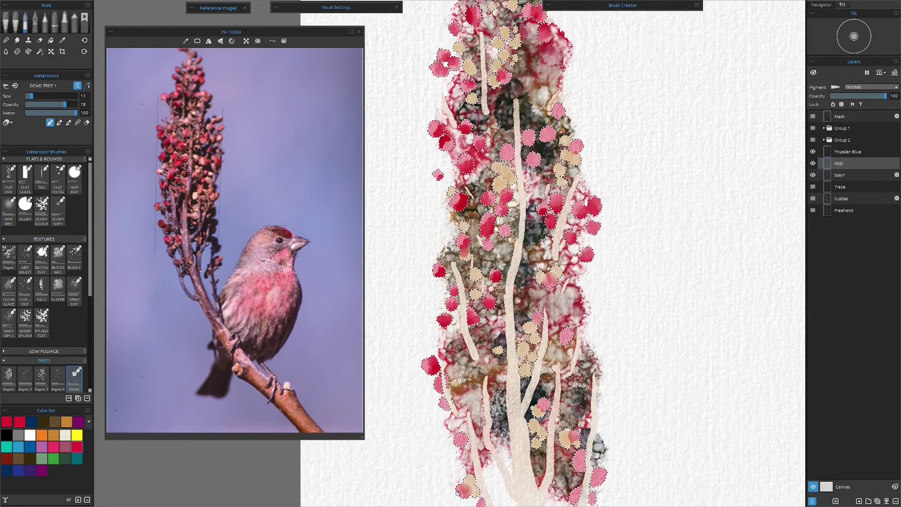
pyautogui.moveTo(543, 401); pyautogui.dragTo(539, 412)
pyautogui.moveTo(461, 434); pyautogui.dragTo(462, 444)
pyautogui.moveTo(593, 474); pyautogui.dragTo(585, 327)
pyautogui.moveTo(592, 330); pyautogui.dragTo(584, 334)
# Shade the ochre berries along the cluster with brown and dark red dabs.
pyautogui.click(18, 458)
pyautogui.moveTo(461, 343); pyautogui.dragTo(466, 350)
pyautogui.click(6, 459)
pyautogui.moveTo(517, 202); pyautogui.dragTo(519, 213)
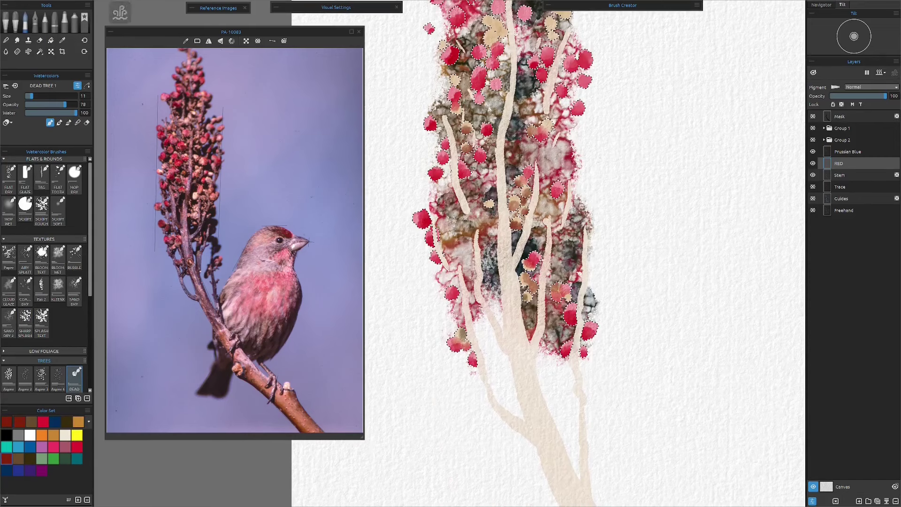
pyautogui.moveTo(489, 38); pyautogui.dragTo(490, 47)
pyautogui.moveTo(507, 141); pyautogui.dragTo(499, 313)
pyautogui.moveTo(451, 82); pyautogui.dragTo(456, 94)
pyautogui.moveTo(497, 118); pyautogui.dragTo(501, 215)
pyautogui.moveTo(500, 61); pyautogui.dragTo(497, 66)
pyautogui.moveTo(470, 118); pyautogui.dragTo(468, 124)
pyautogui.moveTo(518, 258); pyautogui.dragTo(516, 267)
pyautogui.moveTo(523, 280)
pyautogui.mouseDown()
pyautogui.moveTo(520, 289)
pyautogui.moveTo(495, 281)
pyautogui.mouseUp()
# Add purple shadow accents to the red berries at 100 opacity.
pyautogui.click(42, 470)
pyautogui.moveTo(65, 105); pyautogui.dragTo(78, 104)
pyautogui.moveTo(458, 95); pyautogui.dragTo(454, 102)
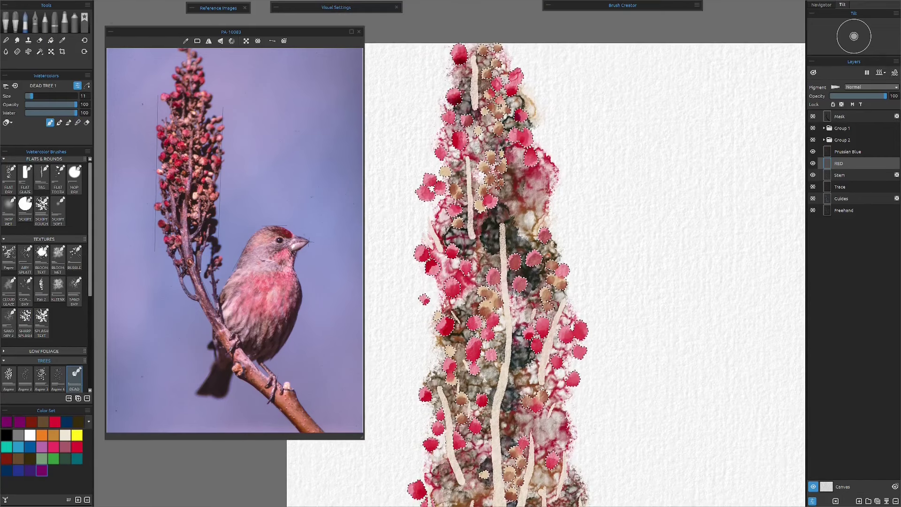
pyautogui.moveTo(496, 276); pyautogui.dragTo(495, 284)
pyautogui.moveTo(516, 262); pyautogui.dragTo(514, 269)
pyautogui.moveTo(574, 330); pyautogui.dragTo(569, 341)
pyautogui.moveTo(497, 375); pyautogui.dragTo(502, 288)
# Switch the brush to Blend mode and soften the shading on the berries.
pyautogui.click(78, 122)
pyautogui.moveTo(571, 242); pyautogui.dragTo(569, 251)
pyautogui.scroll(-1, 459, 253)
pyautogui.moveTo(474, 324); pyautogui.dragTo(475, 152)
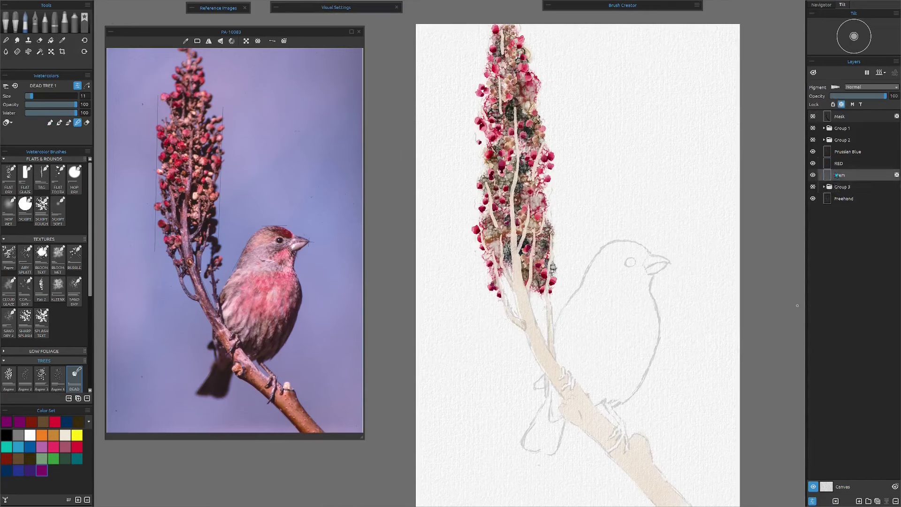
# Wet the finch's body outline and front leg on a Finch layer with the Line water brush at size 18.
pyautogui.press('w')
pyautogui.moveTo(561, 180)
pyautogui.mouseDown()
pyautogui.moveTo(521, 330)
pyautogui.moveTo(582, 375)
pyautogui.mouseUp()
pyautogui.moveTo(592, 377)
pyautogui.mouseDown()
pyautogui.moveTo(636, 199)
pyautogui.moveTo(603, 446)
pyautogui.mouseUp()
pyautogui.moveTo(597, 424); pyautogui.dragTo(577, 446)
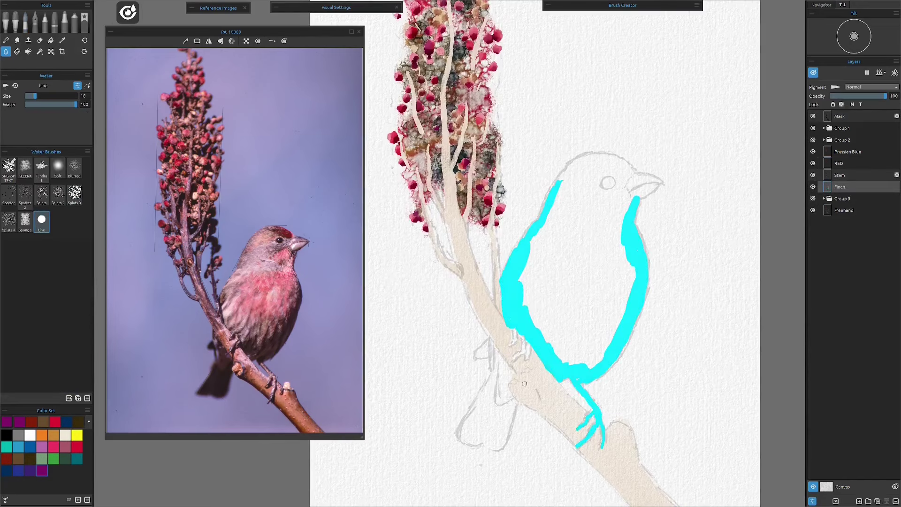
# Wet the remaining foot, tail, head and beak, filling in the whole finch silhouette with water.
pyautogui.moveTo(515, 332); pyautogui.dragTo(511, 346)
pyautogui.moveTo(528, 343); pyautogui.dragTo(515, 359)
pyautogui.moveTo(490, 339)
pyautogui.mouseDown()
pyautogui.moveTo(509, 375)
pyautogui.moveTo(493, 428)
pyautogui.mouseUp()
pyautogui.moveTo(561, 181); pyautogui.dragTo(634, 178)
pyautogui.moveTo(634, 179)
pyautogui.mouseDown()
pyautogui.moveTo(581, 313)
pyautogui.moveTo(658, 182)
pyautogui.mouseUp()
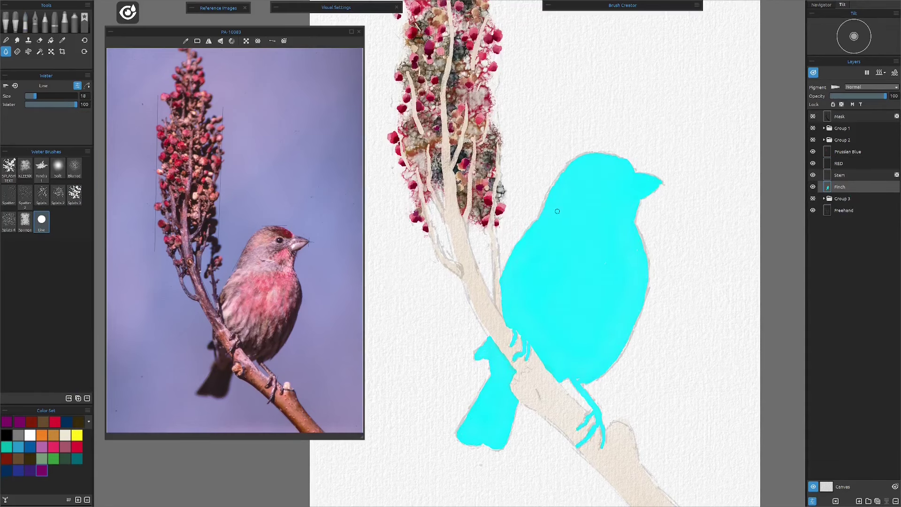
# Paint the wetted finch silhouette black with the SCRIPT brush and lock the Finch Mask layer's transparency.
pyautogui.click(813, 72)
pyautogui.click(841, 104)
pyautogui.click(25, 22)
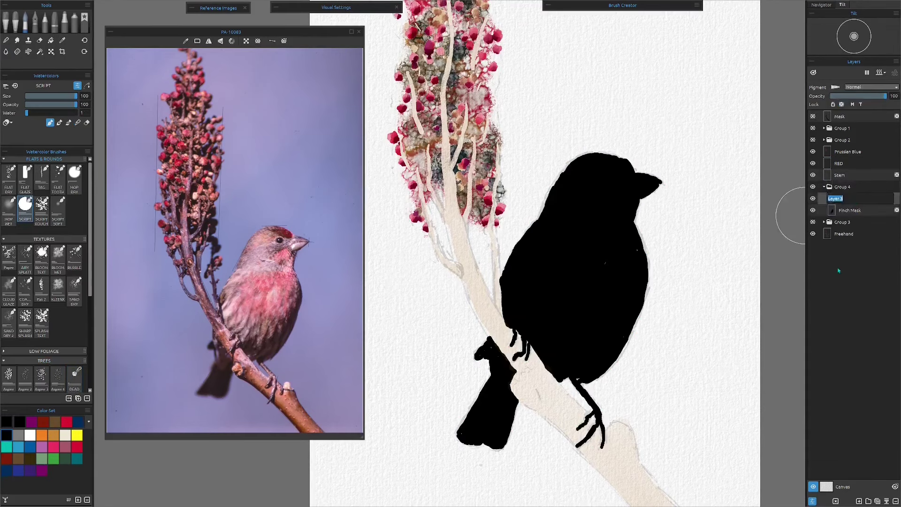
# Glaze the branch on the Stem layer with orange using the KLEENX brush.
pyautogui.click(57, 284)
pyautogui.click(42, 435)
pyautogui.moveTo(469, 235); pyautogui.dragTo(539, 313)
pyautogui.moveTo(551, 324); pyautogui.dragTo(638, 411)
pyautogui.moveTo(594, 312); pyautogui.dragTo(610, 361)
# Glaze brown along the lower branch and purple up the stems below the berry cluster.
pyautogui.click(18, 459)
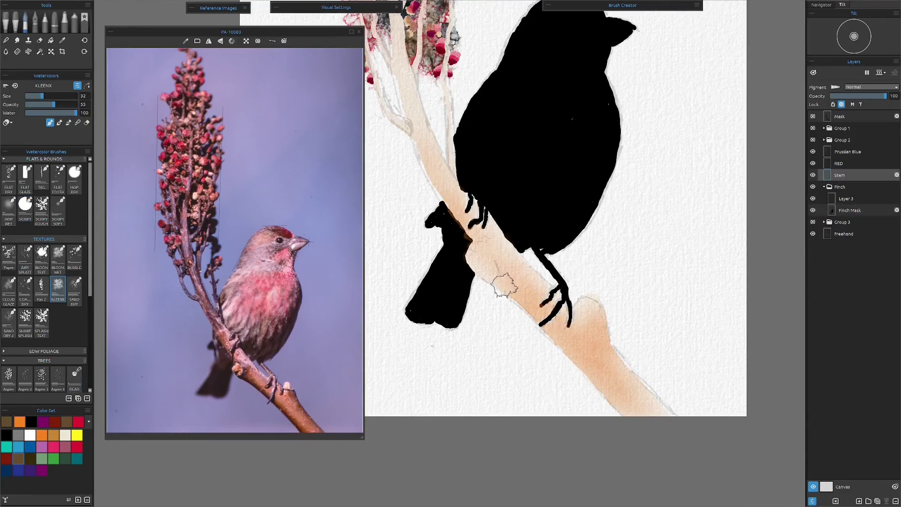
pyautogui.moveTo(503, 284); pyautogui.dragTo(624, 411)
pyautogui.click(42, 470)
pyautogui.moveTo(448, 201)
pyautogui.mouseDown()
pyautogui.moveTo(420, 146)
pyautogui.moveTo(410, 52)
pyautogui.mouseUp()
# Hide the Finch Mask layer and build up more purple along the upper branch.
pyautogui.click(812, 210)
pyautogui.moveTo(469, 141); pyautogui.dragTo(583, 282)
pyautogui.moveTo(514, 263); pyautogui.dragTo(488, 146)
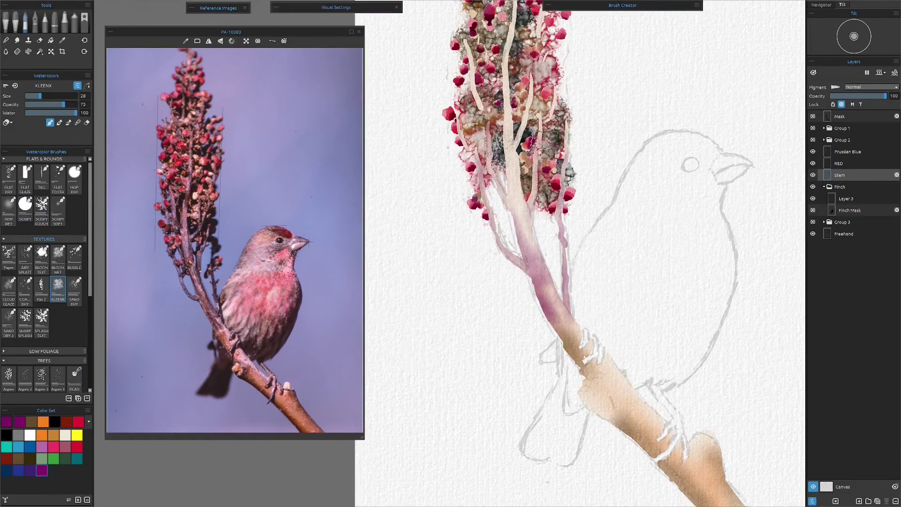
# Glaze purple, mauve and indigo over the central and side stems running through the berry cluster.
pyautogui.moveTo(513, 206); pyautogui.dragTo(507, 80)
pyautogui.click(65, 447)
pyautogui.moveTo(516, 140)
pyautogui.mouseDown()
pyautogui.moveTo(519, 291)
pyautogui.moveTo(514, 89)
pyautogui.mouseUp()
pyautogui.click(30, 470)
pyautogui.moveTo(525, 418)
pyautogui.mouseDown()
pyautogui.moveTo(485, 342)
pyautogui.moveTo(490, 279)
pyautogui.mouseUp()
pyautogui.moveTo(484, 264); pyautogui.dragTo(468, 195)
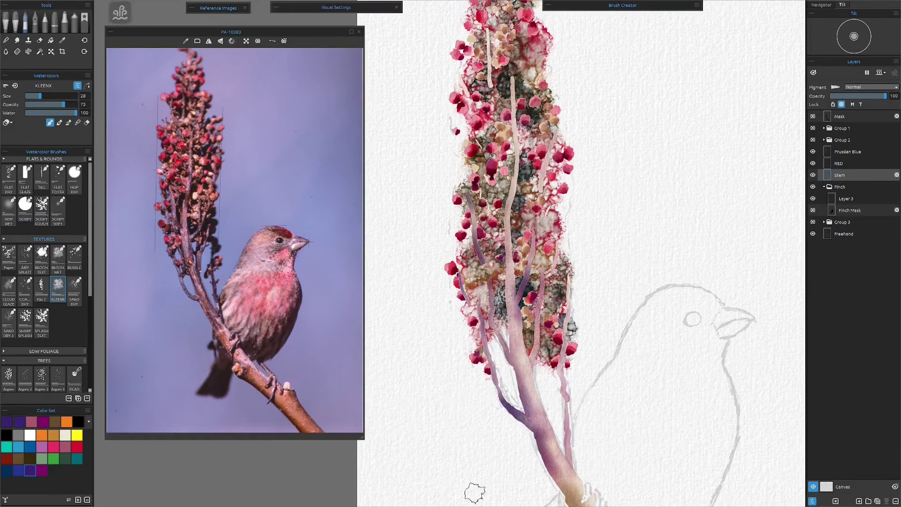
pyautogui.moveTo(511, 352); pyautogui.dragTo(507, 263)
pyautogui.moveTo(507, 300); pyautogui.dragTo(512, 78)
pyautogui.moveTo(516, 187); pyautogui.dragTo(514, 309)
# Shade the lower branch with dark brown using the KLEENX brush.
pyautogui.click(65, 447)
pyautogui.click(30, 458)
pyautogui.moveTo(732, 493); pyautogui.dragTo(653, 306)
pyautogui.moveTo(523, 309); pyautogui.dragTo(653, 434)
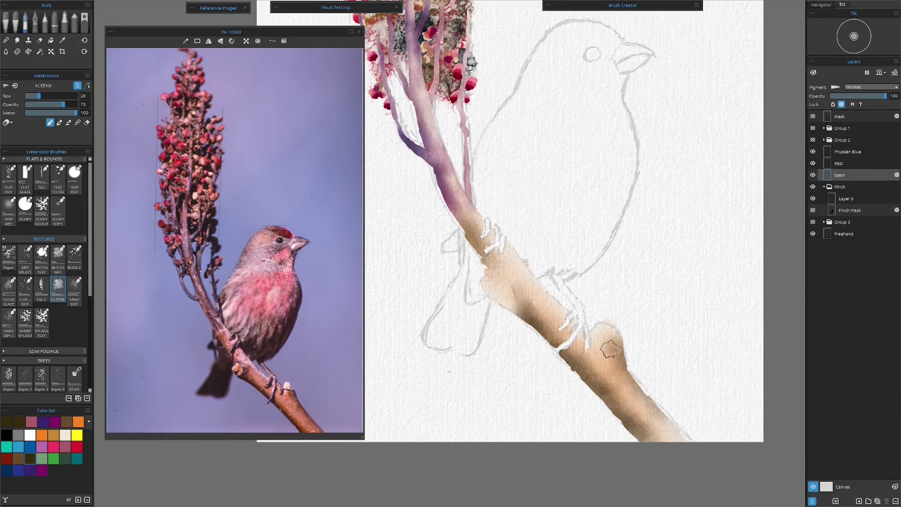
# Outline the cut knot on the branch below the finch's feet in dark tones with the DEAD TREE 1 brush.
pyautogui.click(74, 377)
pyautogui.moveTo(483, 278); pyautogui.dragTo(515, 312)
pyautogui.click(7, 470)
pyautogui.moveTo(515, 292); pyautogui.dragTo(513, 310)
# Glaze orange and dark brown over the lower branch with the KLEENX brush.
pyautogui.click(42, 435)
pyautogui.click(57, 289)
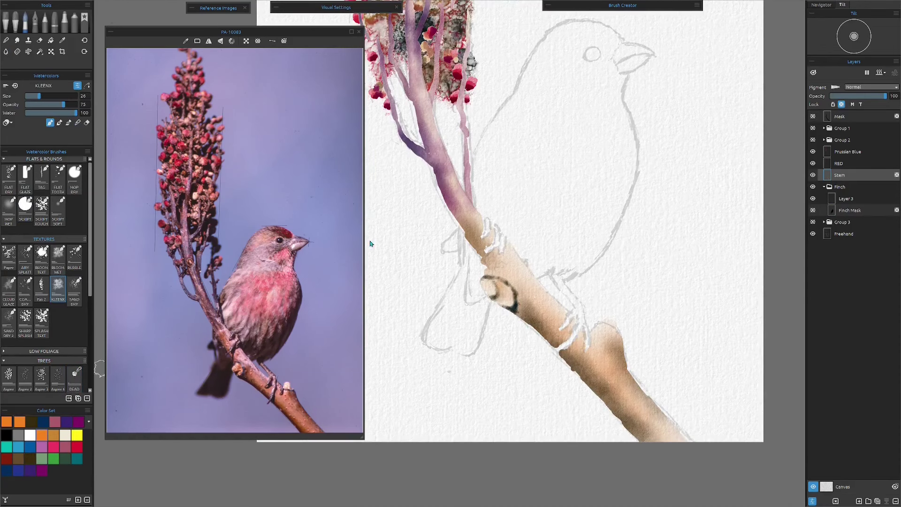
pyautogui.click(30, 458)
pyautogui.moveTo(563, 354); pyautogui.dragTo(644, 440)
# Texture the upper branch with magenta-purple DEAD TREE 1 strokes, then set the brush to blending with opacity 63.
pyautogui.moveTo(90, 277); pyautogui.dragTo(90, 299)
pyautogui.click(74, 341)
pyautogui.click(41, 470)
pyautogui.moveTo(436, 170); pyautogui.dragTo(464, 230)
pyautogui.moveTo(448, 153); pyautogui.dragTo(460, 187)
pyautogui.click(78, 122)
pyautogui.moveTo(75, 104); pyautogui.dragTo(57, 104)
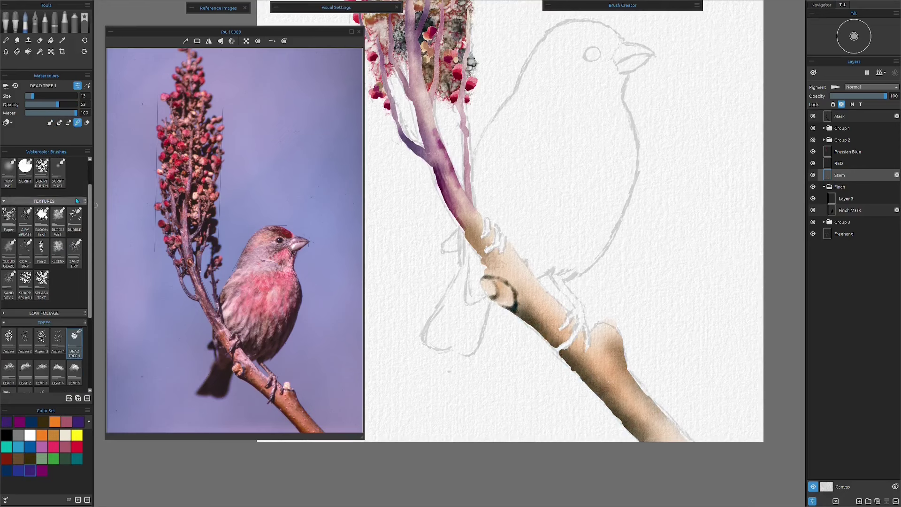
# Paint indigo texture along the side stems below the berries with DEAD TREE 1, lowering the brush opacity to 47.
pyautogui.click(50, 123)
pyautogui.click(30, 470)
pyautogui.moveTo(465, 131); pyautogui.dragTo(471, 204)
pyautogui.moveTo(415, 101); pyautogui.dragTo(448, 183)
pyautogui.moveTo(391, 52); pyautogui.dragTo(414, 104)
pyautogui.moveTo(458, 194); pyautogui.dragTo(465, 215)
pyautogui.moveTo(58, 104); pyautogui.dragTo(50, 104)
pyautogui.moveTo(460, 188); pyautogui.dragTo(547, 442)
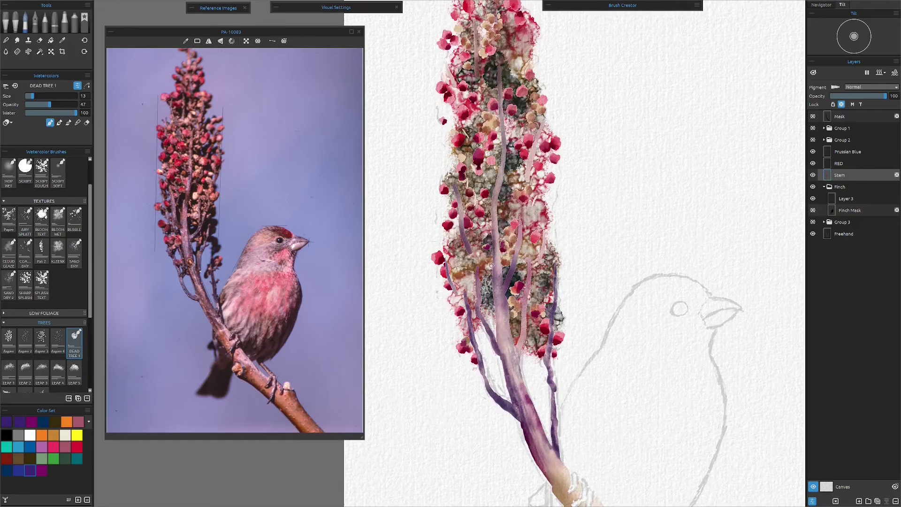
# Texture the central stem with dark brown and the right-hand stems with indigo.
pyautogui.moveTo(496, 251); pyautogui.dragTo(498, 324)
pyautogui.click(30, 459)
pyautogui.moveTo(498, 270); pyautogui.dragTo(505, 356)
pyautogui.click(30, 470)
pyautogui.moveTo(528, 262); pyautogui.dragTo(519, 359)
pyautogui.moveTo(541, 125); pyautogui.dragTo(527, 180)
pyautogui.moveTo(516, 234); pyautogui.dragTo(518, 354)
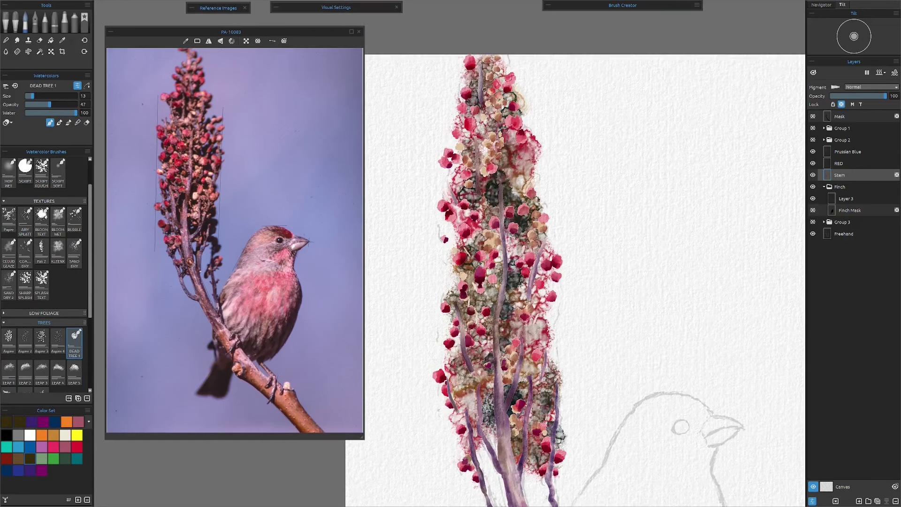
# Darken the twigs in the upper berry cluster and add dark brown texture to the branch near the finch's feet.
pyautogui.moveTo(476, 162); pyautogui.dragTo(477, 195)
pyautogui.moveTo(521, 413)
pyautogui.mouseDown()
pyautogui.moveTo(525, 477)
pyautogui.moveTo(536, 164)
pyautogui.mouseUp()
pyautogui.click(31, 459)
pyautogui.moveTo(49, 104); pyautogui.dragTo(56, 104)
pyautogui.moveTo(539, 303); pyautogui.dragTo(558, 334)
# Warm the lower branch with an orange KLEENX glaze and detail it in dark brown with DEAD TREE 1.
pyautogui.click(41, 435)
pyautogui.click(58, 249)
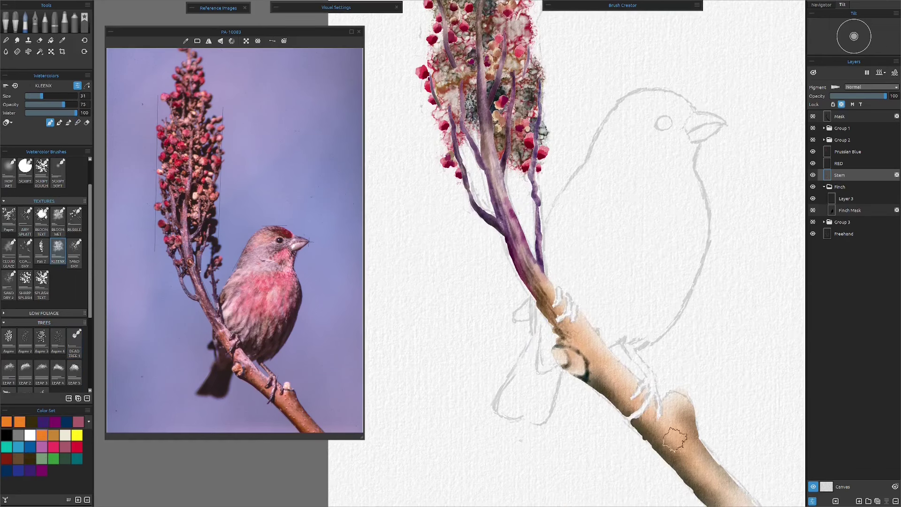
pyautogui.click(74, 342)
pyautogui.click(30, 459)
pyautogui.click(77, 122)
# Duplicate the Prussian Blue layer, hide the copy and make the original Prussian Blue layer active.
pyautogui.hotkey('ctrl', '0')
pyautogui.click(848, 152)
pyautogui.click(878, 501)
pyautogui.click(813, 152)
pyautogui.click(848, 163)
# Erase light flecks and fine highlights from the Prussian Blue layer with the Spatter 2 and Round Soft 2 erasers.
pyautogui.click(40, 41)
pyautogui.click(58, 195)
pyautogui.scroll(5, 534, 204)
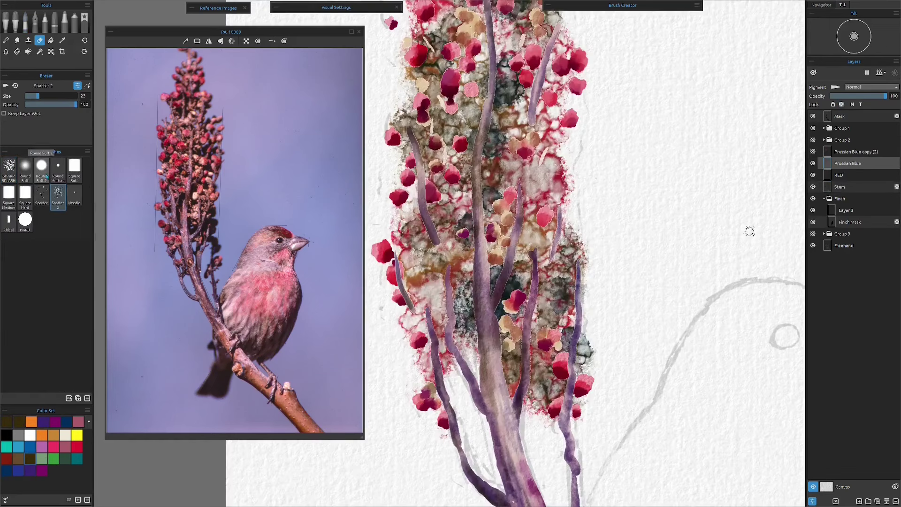
pyautogui.moveTo(539, 354); pyautogui.dragTo(535, 408)
pyautogui.click(41, 168)
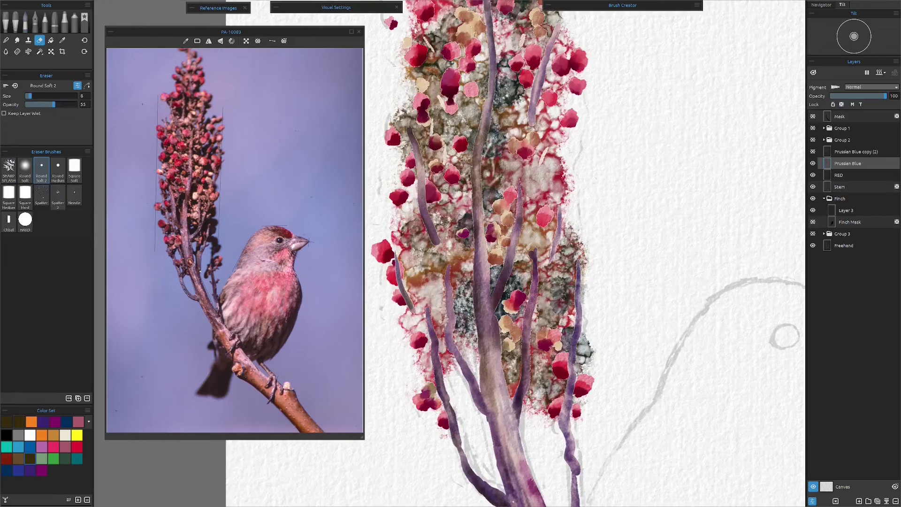
pyautogui.scroll(4, 488, 253)
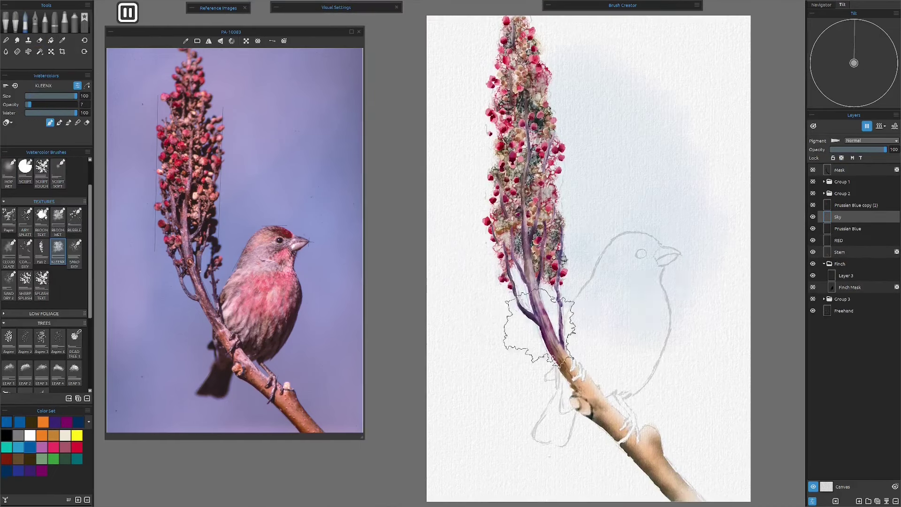
# Wash orchid and blue across the background on the Sky layer.
pyautogui.click(41, 447)
pyautogui.moveTo(669, 96); pyautogui.dragTo(784, 202)
pyautogui.moveTo(522, 404)
pyautogui.mouseDown()
pyautogui.moveTo(547, 332)
pyautogui.moveTo(710, 459)
pyautogui.mouseUp()
# Erase the sky wash from inside the finch, stem and berry selections with the HARD eraser at size 100, then deselect.
pyautogui.keyDown('ctrl'); pyautogui.click(832, 287); pyautogui.keyUp('ctrl')
pyautogui.click(39, 41)
pyautogui.click(25, 220)
pyautogui.moveTo(634, 253)
pyautogui.mouseDown()
pyautogui.moveTo(639, 371)
pyautogui.moveTo(587, 334)
pyautogui.mouseUp()
pyautogui.keyDown('ctrl'); pyautogui.click(828, 252); pyautogui.keyUp('ctrl')
pyautogui.keyDown('ctrl'); pyautogui.click(827, 240); pyautogui.keyUp('ctrl')
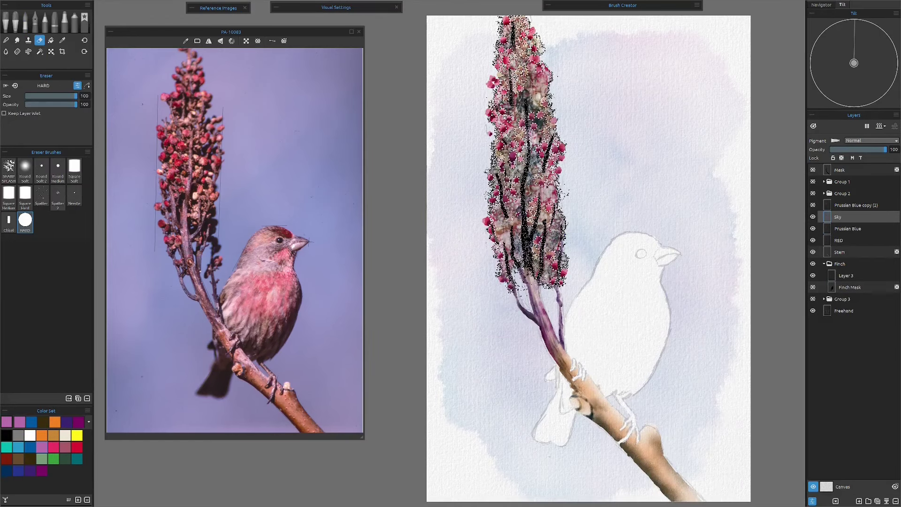
pyautogui.hotkey('ctrl', 'd')
# Erase speckled highlights from the berries on the RED layer with the Spatter 2 eraser.
pyautogui.click(839, 241)
pyautogui.scroll(5, 497, 122)
pyautogui.click(57, 196)
pyautogui.moveTo(464, 240); pyautogui.dragTo(475, 245)
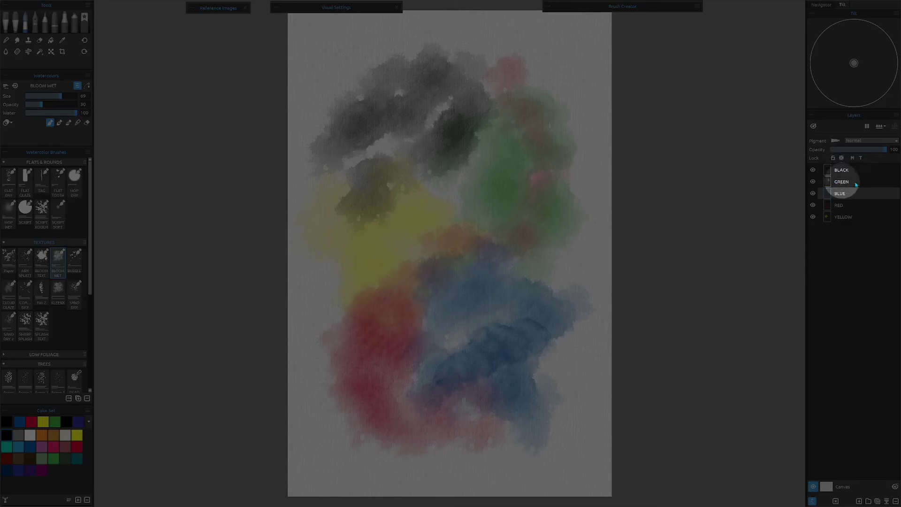
# Toggle the BLACK and GREEN layers off and on to compare the color swatches.
pyautogui.click(813, 170)
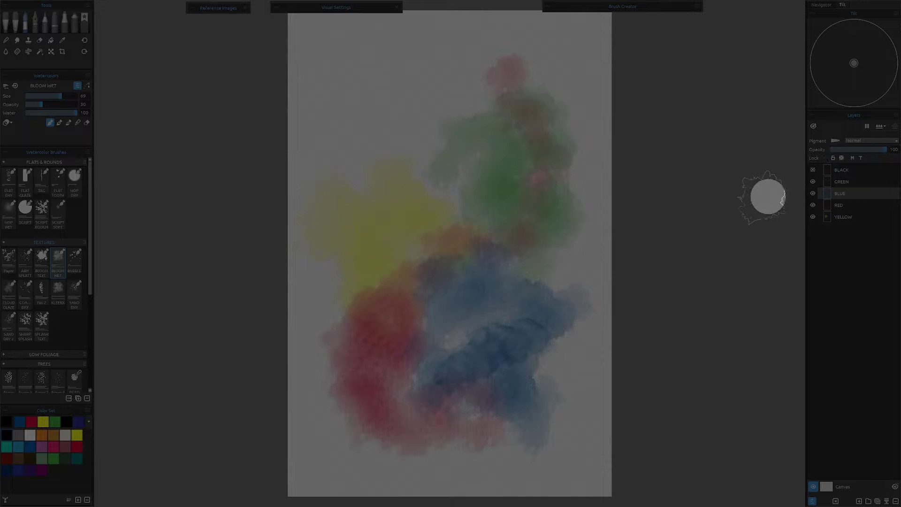
pyautogui.click(813, 182)
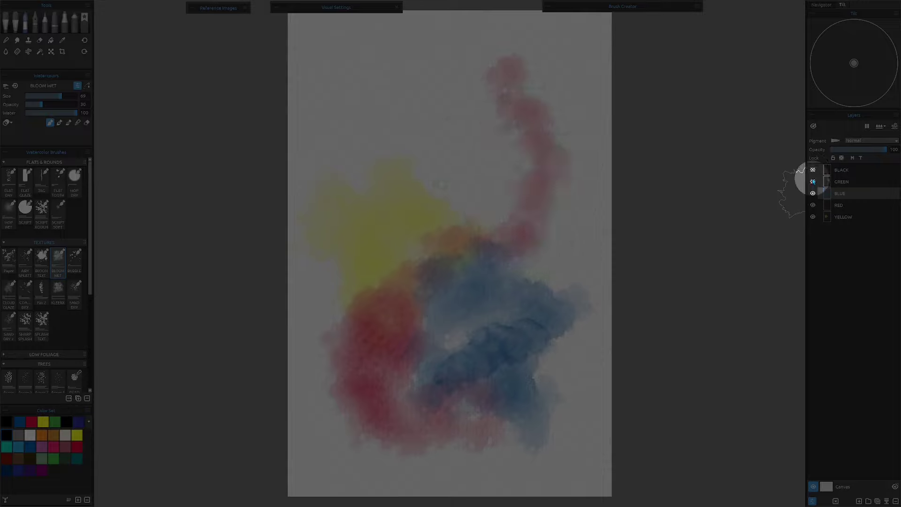
pyautogui.click(812, 181)
pyautogui.click(812, 170)
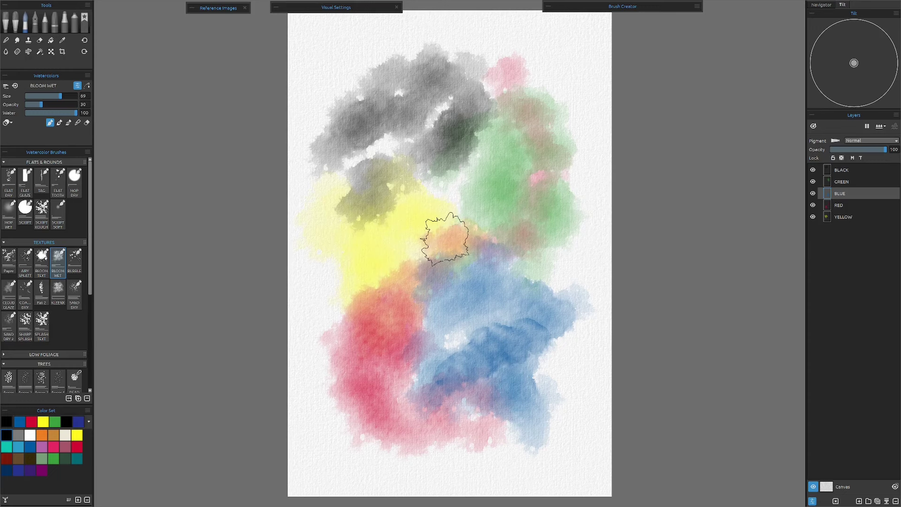
# Duplicate the GREEN, RED and YELLOW layers together and merge the copies into one layer.
pyautogui.click(842, 182)
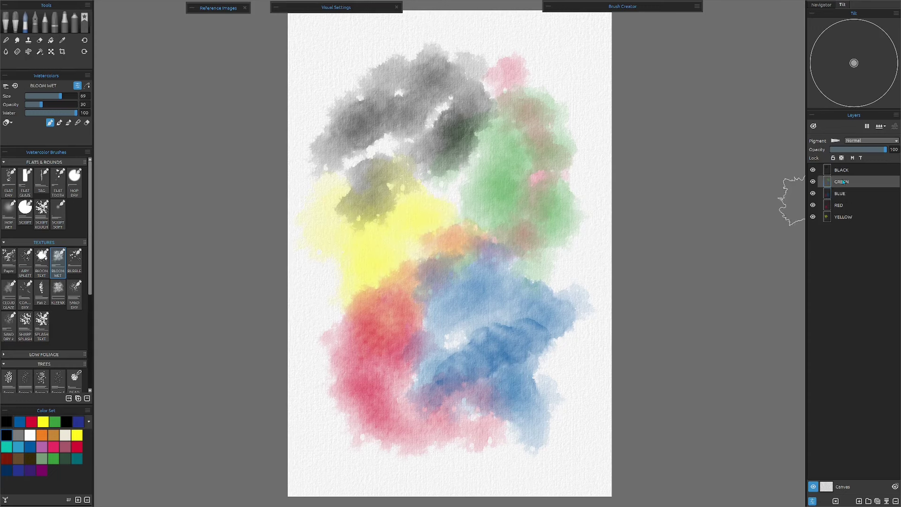
pyautogui.keyDown('ctrl'); pyautogui.click(842, 206); pyautogui.keyUp('ctrl')
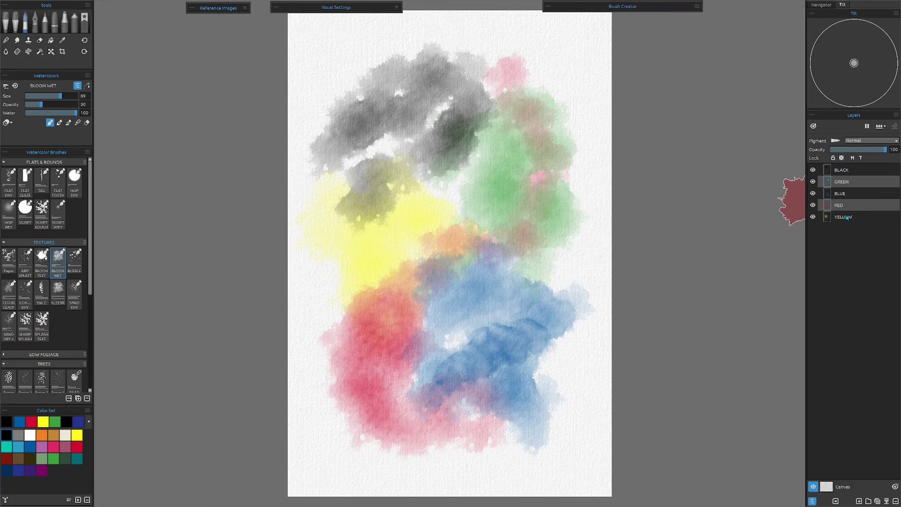
pyautogui.keyDown('ctrl'); pyautogui.click(847, 217); pyautogui.keyUp('ctrl')
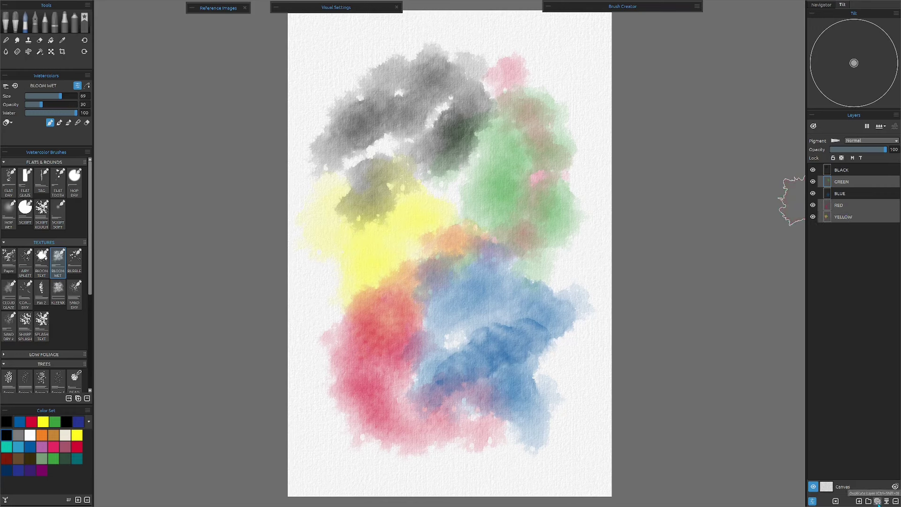
pyautogui.press('ctrl')
pyautogui.press('ctrl')
pyautogui.click(877, 501)
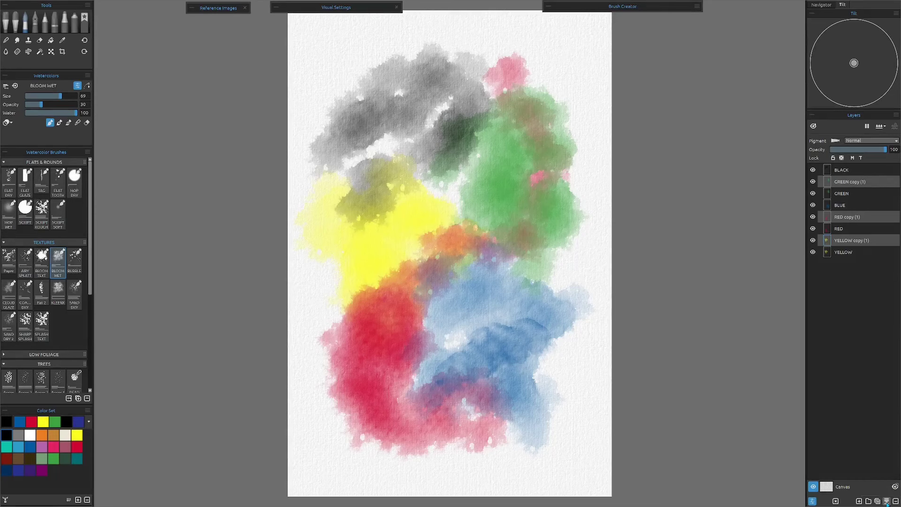
pyautogui.click(886, 502)
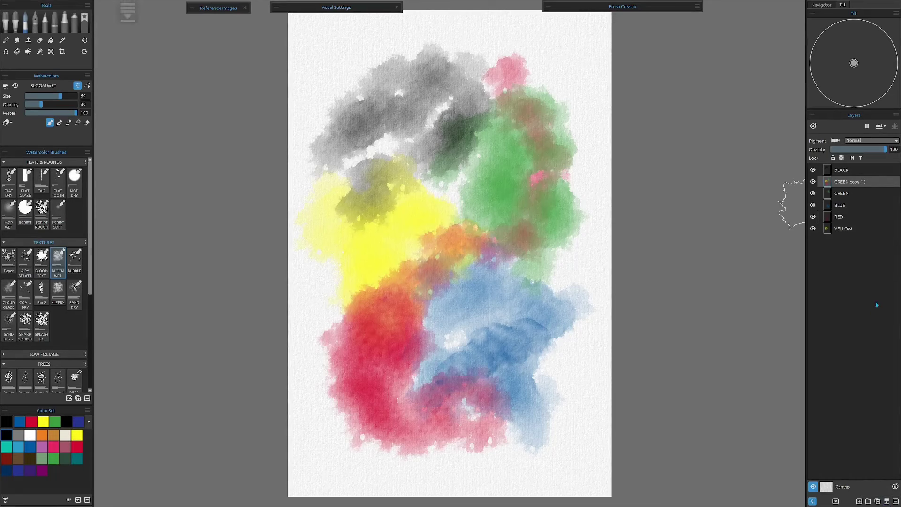
# Group the original GREEN, RED and YELLOW layers, toggle the group's visibility to compare, and expand it.
pyautogui.click(842, 196)
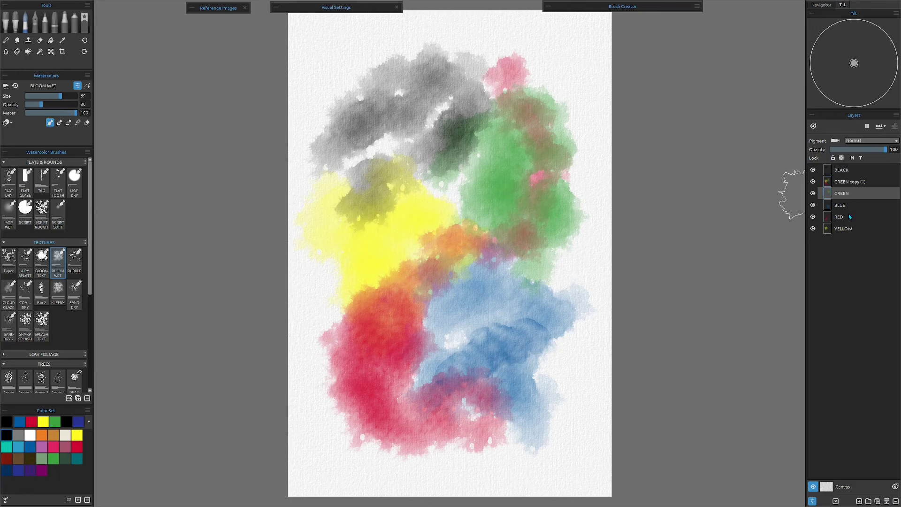
pyautogui.keyDown('ctrl'); pyautogui.click(841, 217); pyautogui.keyUp('ctrl')
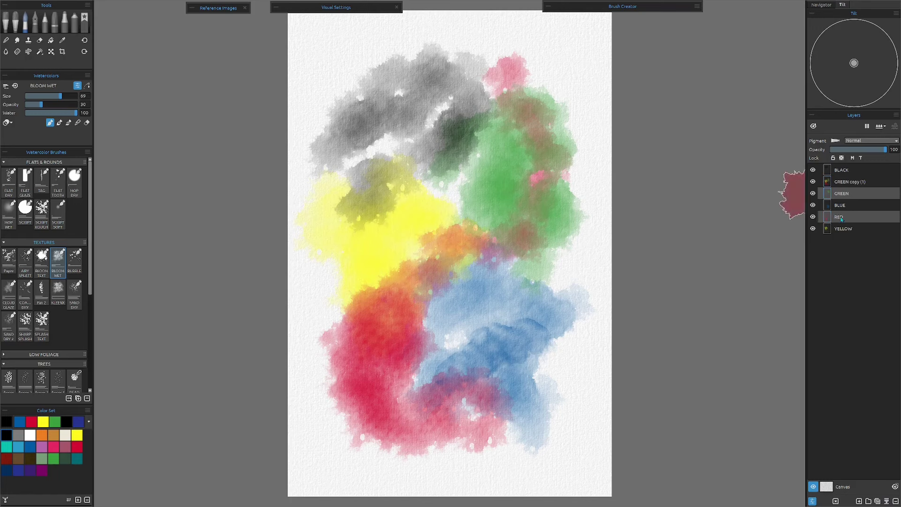
pyautogui.keyDown('ctrl'); pyautogui.click(842, 230); pyautogui.keyUp('ctrl')
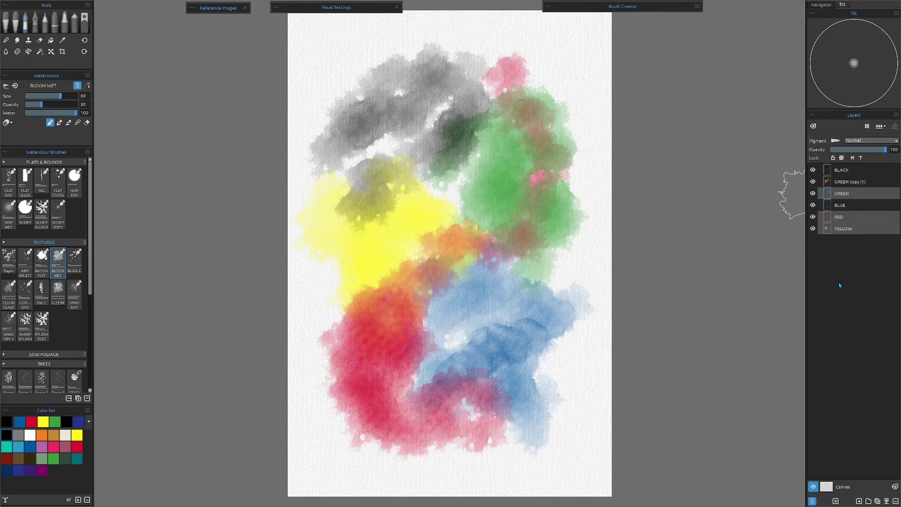
pyautogui.hotkey('ctrl', 'g')
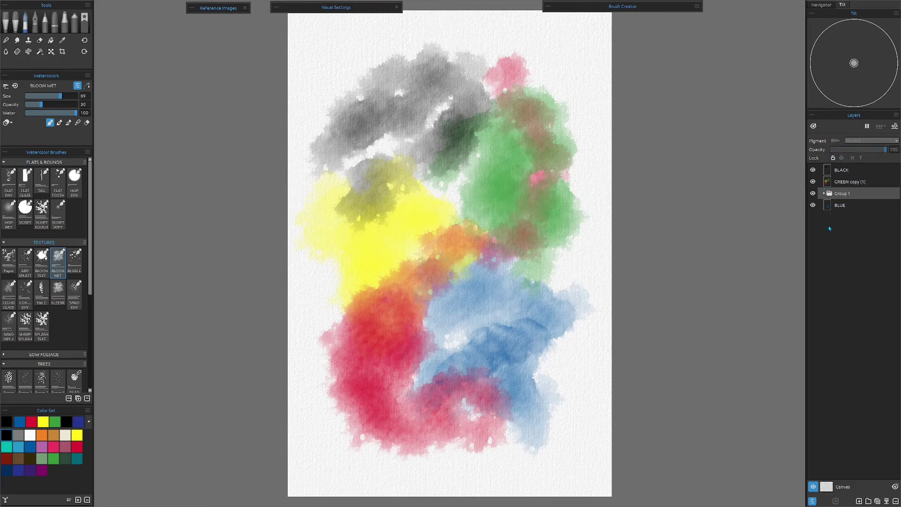
pyautogui.click(813, 194)
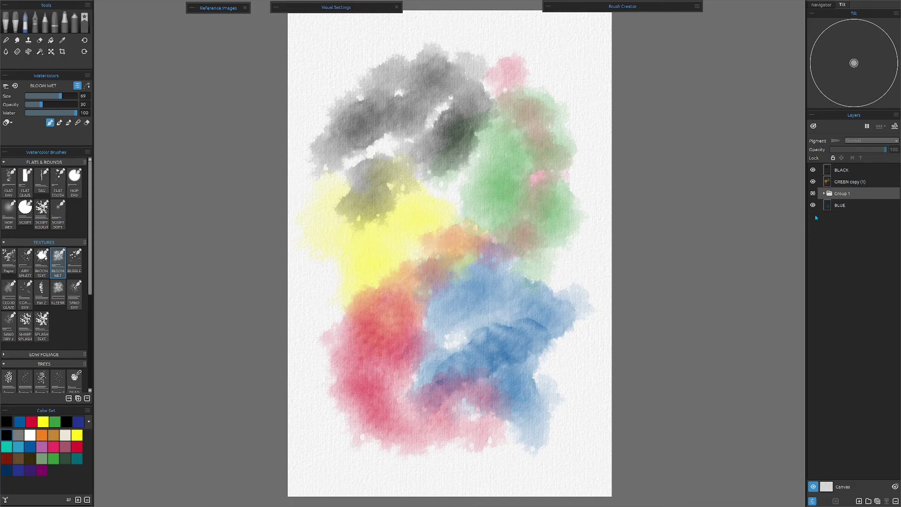
pyautogui.click(814, 194)
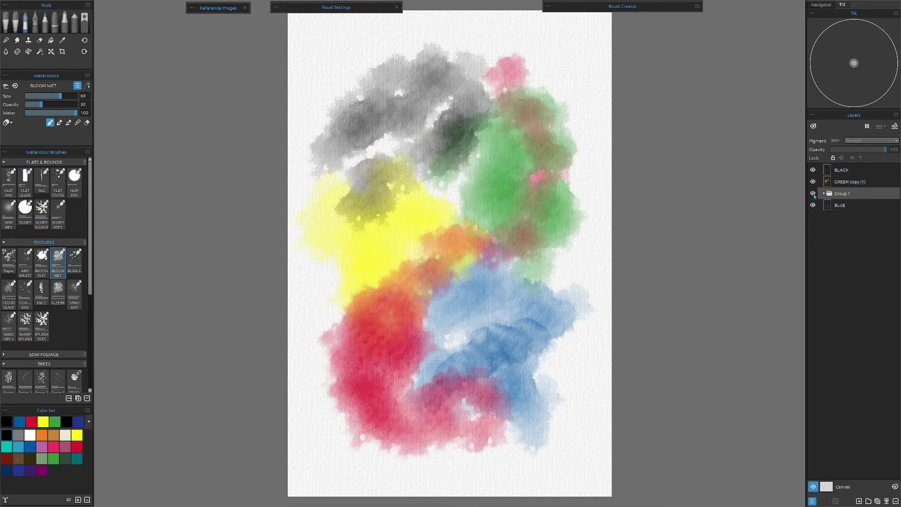
pyautogui.click(824, 194)
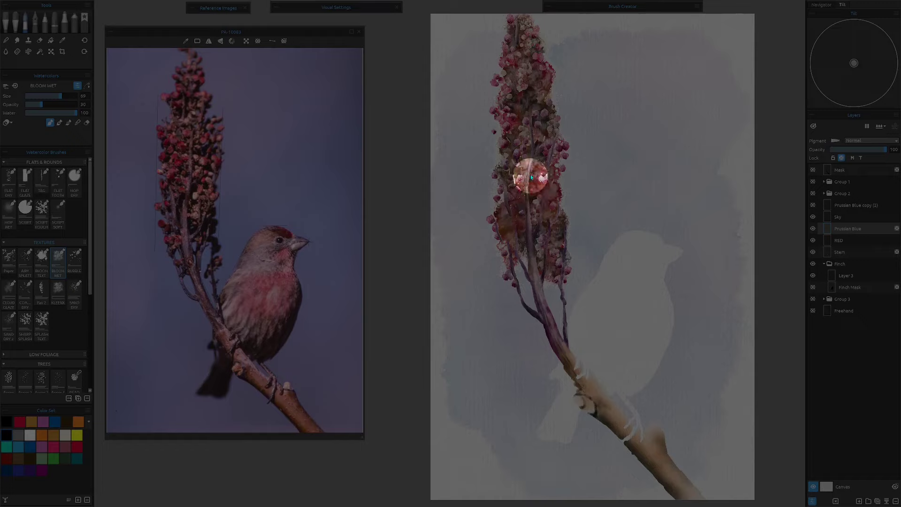
pyautogui.moveTo(531, 177); pyautogui.dragTo(526, 100)
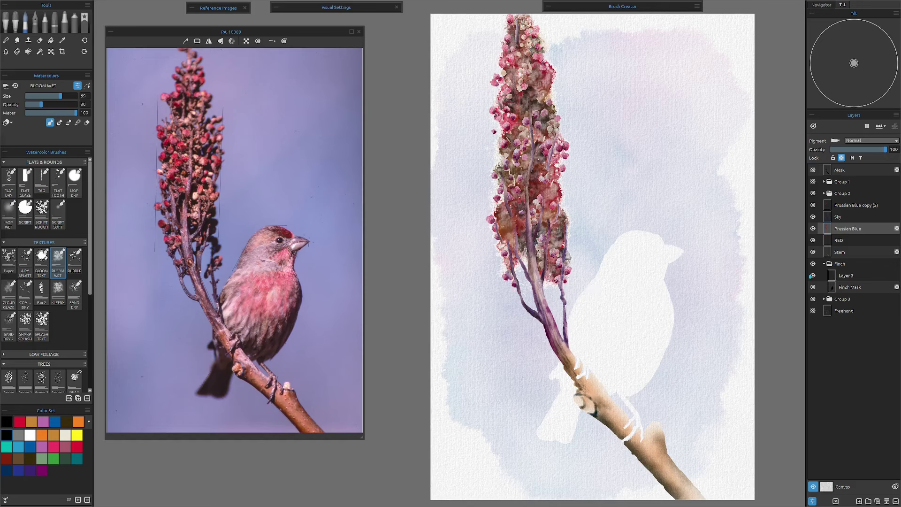
# Select the black finch silhouette by color on the Finch Mask layer, hide the mask and make Layer 3 active.
pyautogui.click(845, 287)
pyautogui.click(812, 287)
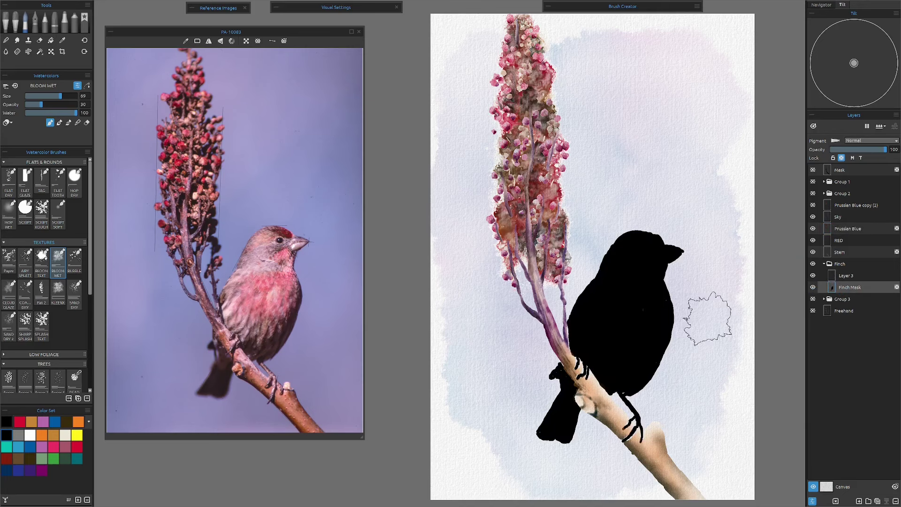
pyautogui.click(39, 51)
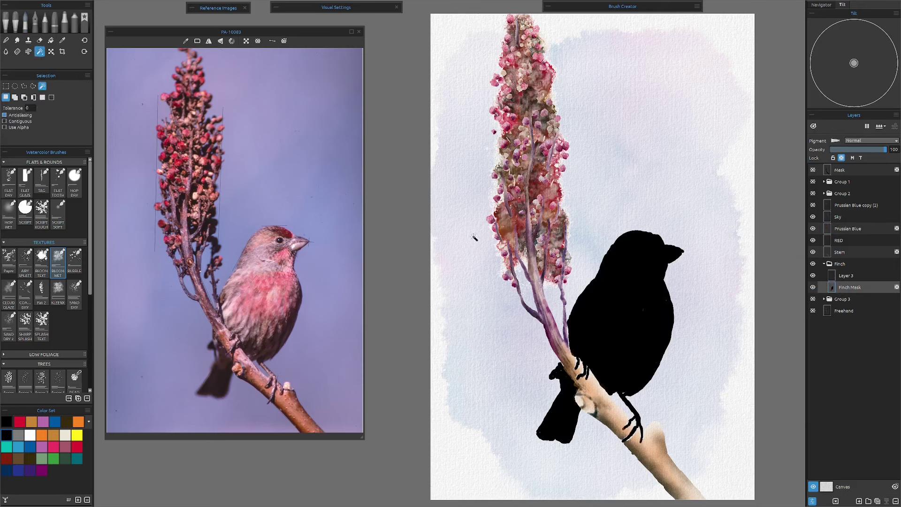
pyautogui.click(638, 327)
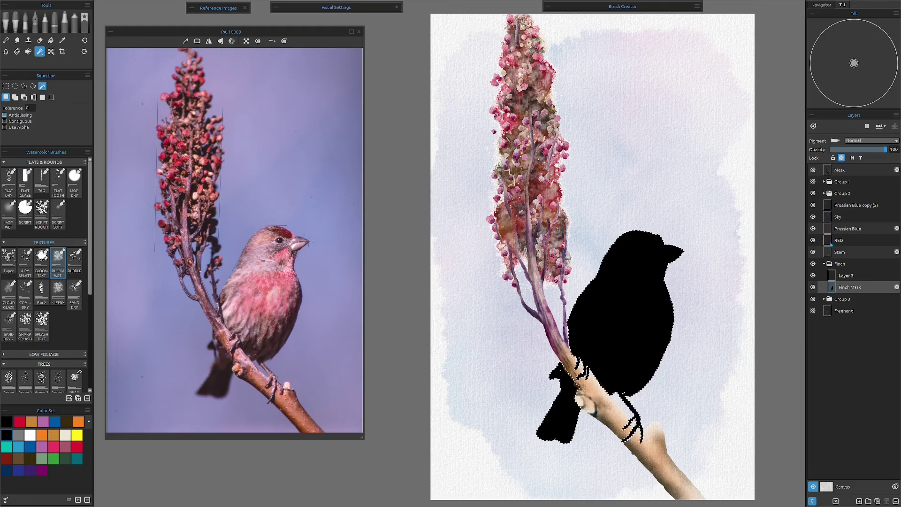
pyautogui.click(813, 288)
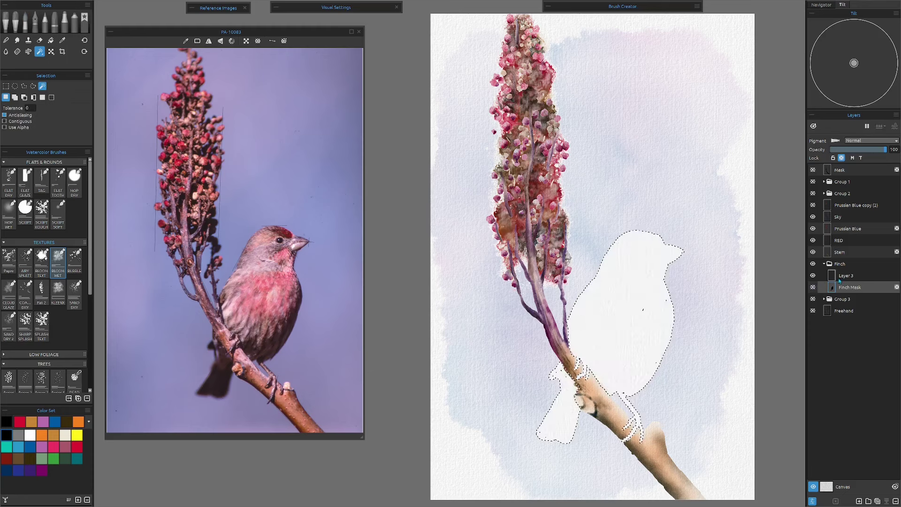
pyautogui.click(843, 276)
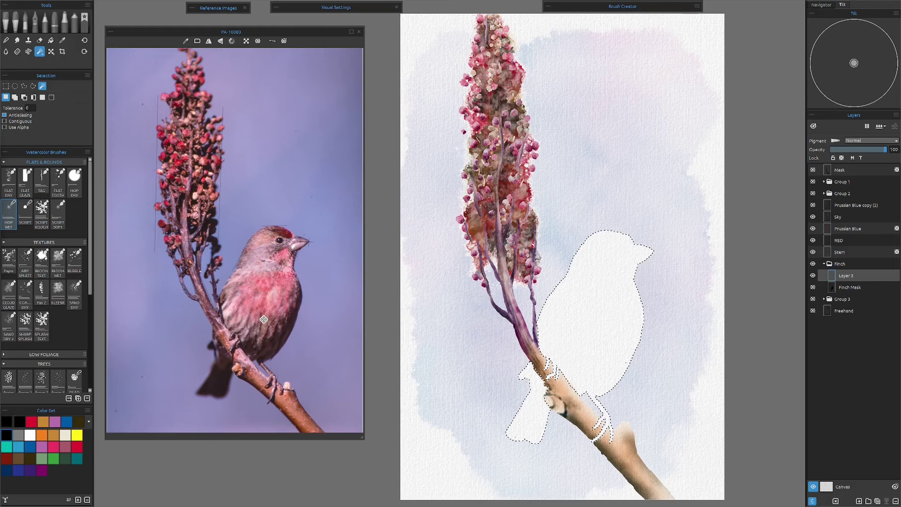
pyautogui.scroll(5, 249, 327)
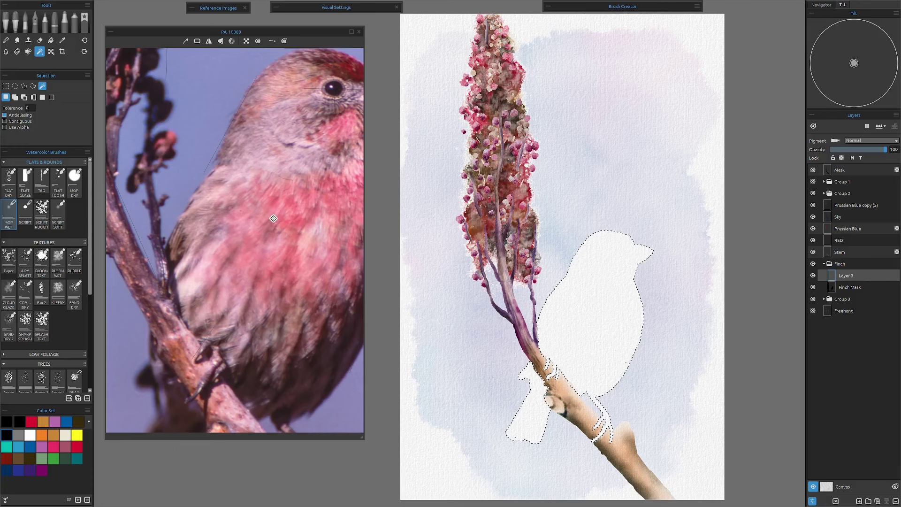
pyautogui.scroll(1, 576, 370)
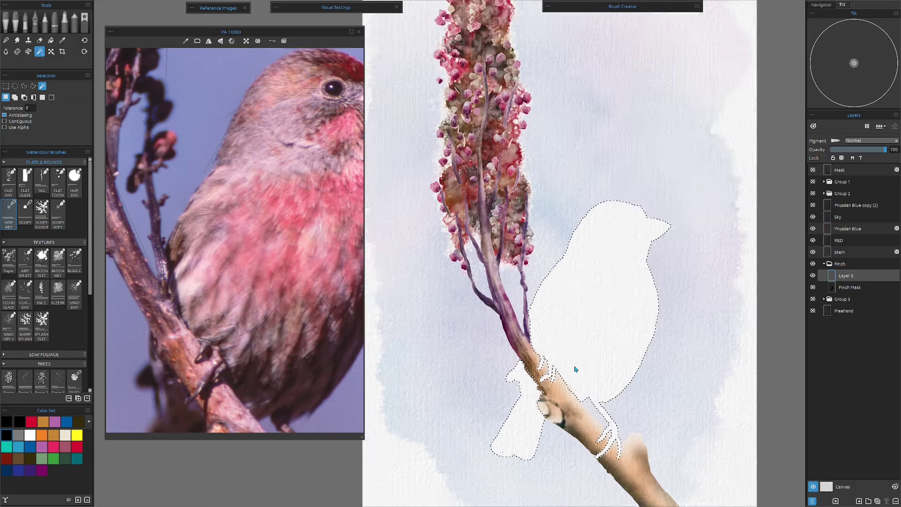
# Rename Layer 3 in the Finch group as Practice.
pyautogui.scroll(3, 576, 370)
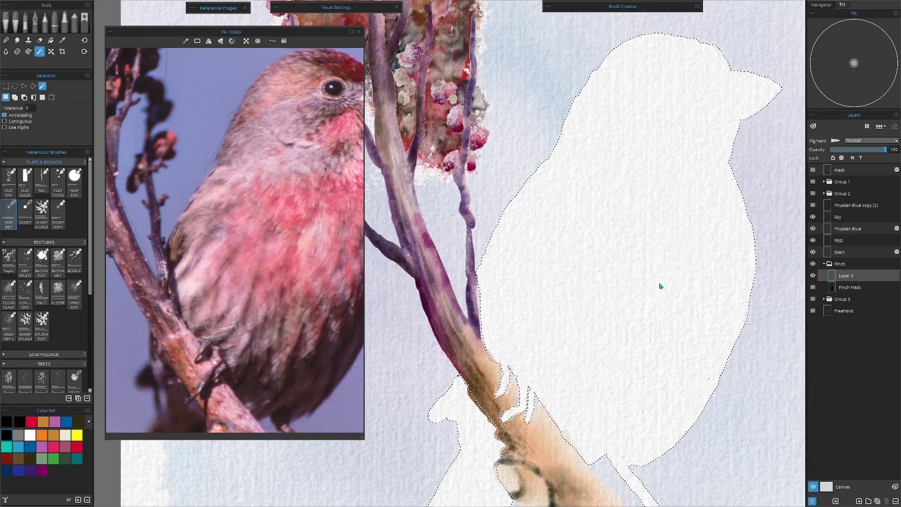
pyautogui.doubleClick(847, 276)
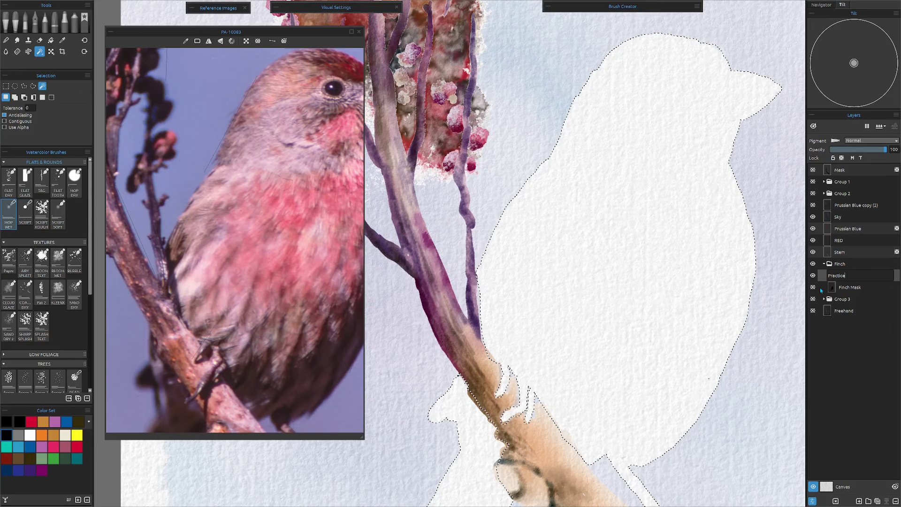
pyautogui.press('Return')
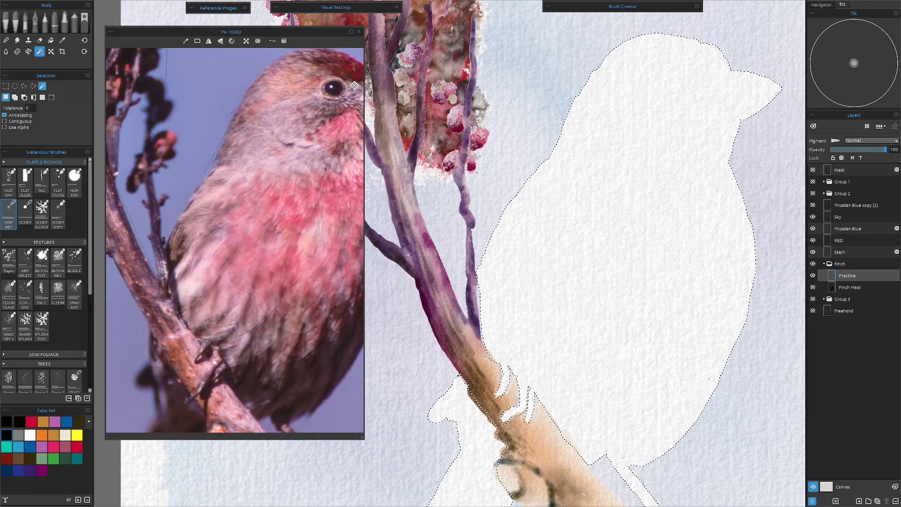
# Set Re-Wet to 0 in the watercolor behavior settings and collapse the settings again.
pyautogui.click(275, 8)
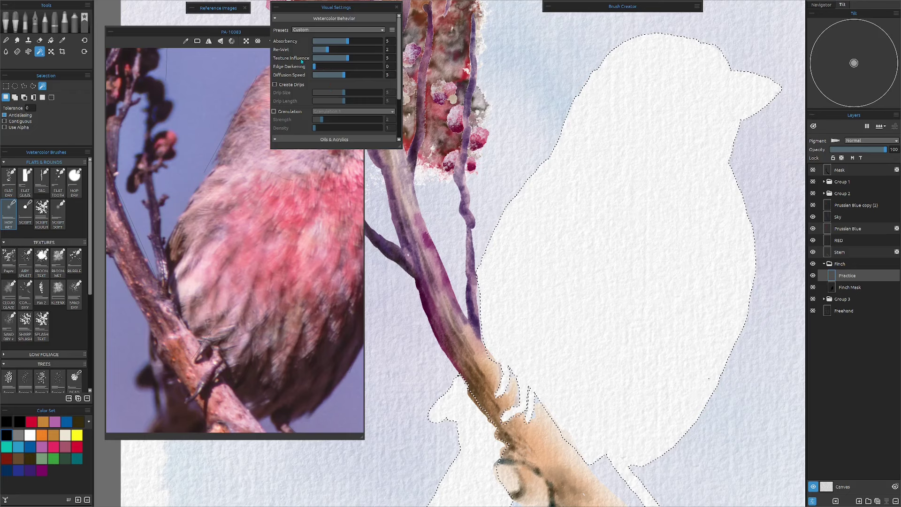
pyautogui.moveTo(327, 50); pyautogui.dragTo(303, 54)
pyautogui.click(276, 8)
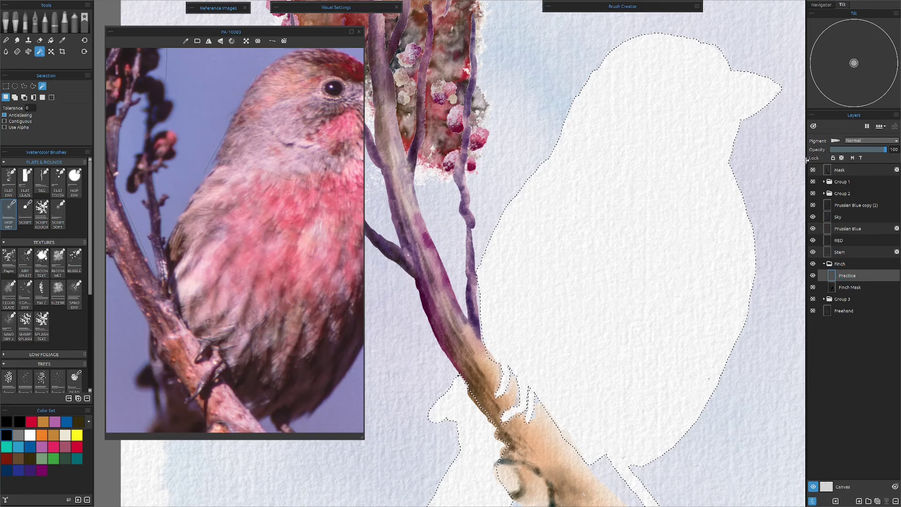
# Wet the Practice layer inside the finch selection and check the coverage with the wet-area overlay.
pyautogui.click(879, 126)
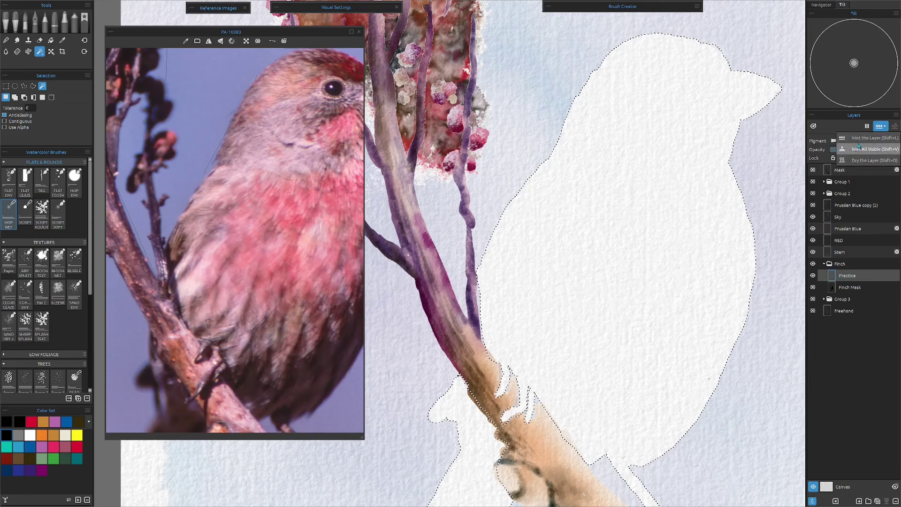
pyautogui.click(860, 139)
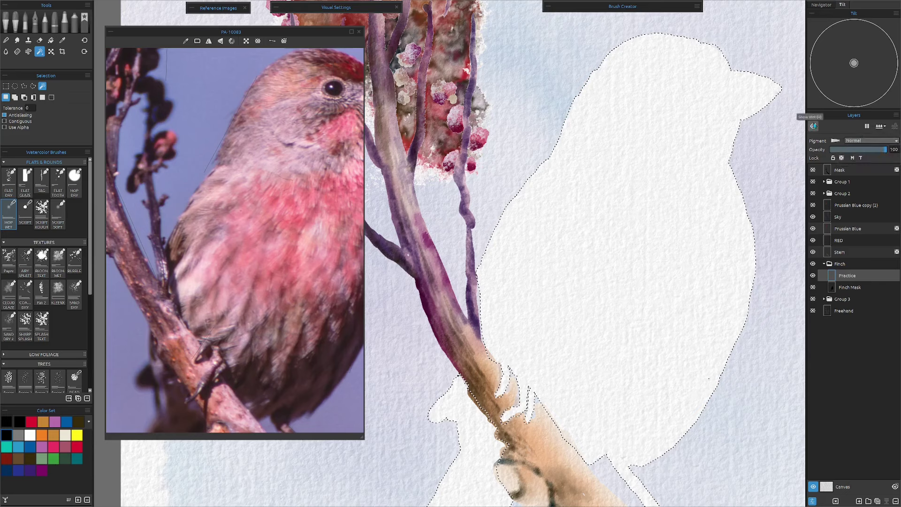
pyautogui.click(813, 126)
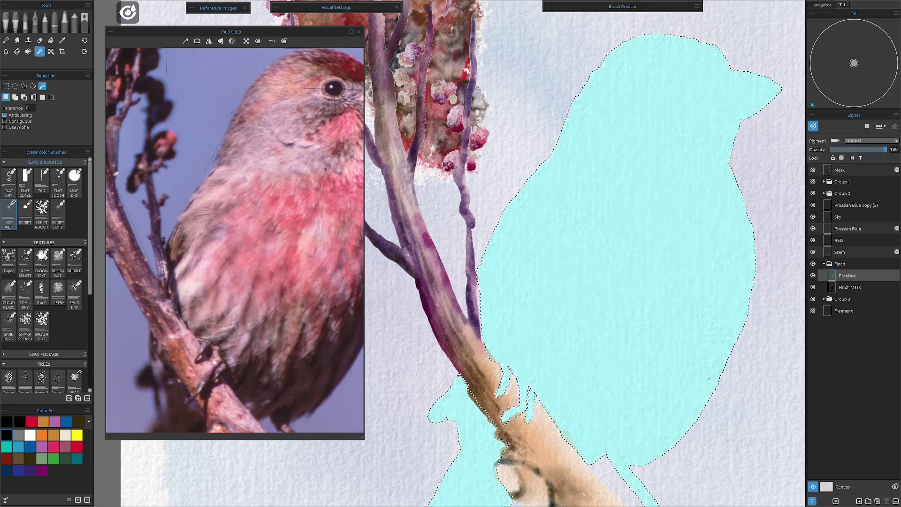
pyautogui.click(813, 126)
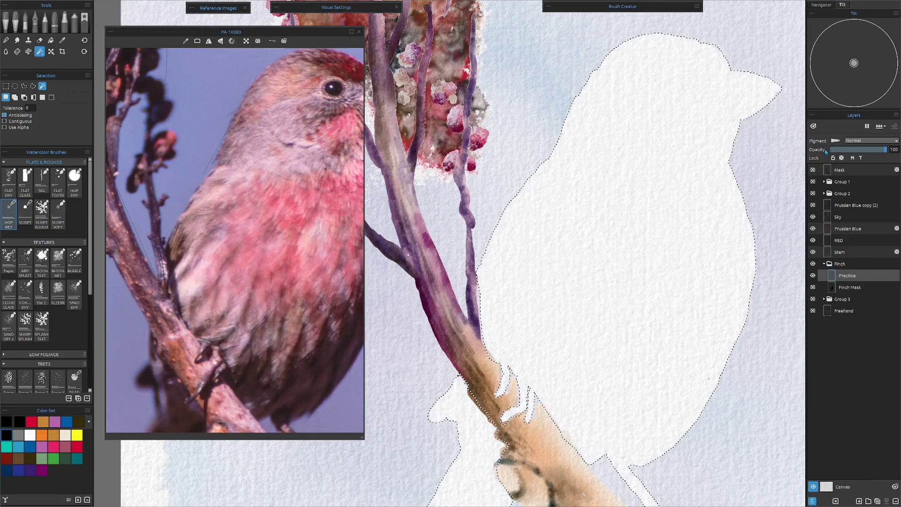
# Choose the MOP DRY watercolor brush and set it to size 9, opacity 30 and water 20.
pyautogui.click(78, 181)
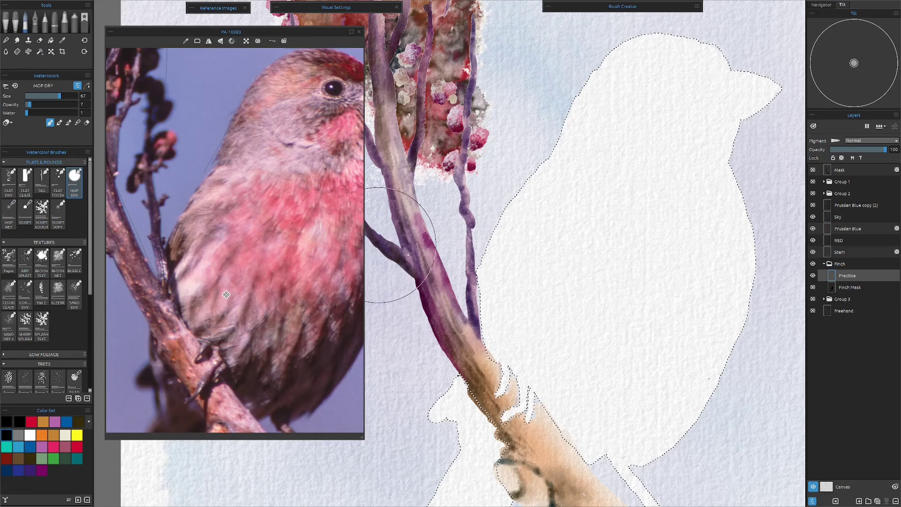
pyautogui.moveTo(58, 97); pyautogui.dragTo(30, 96)
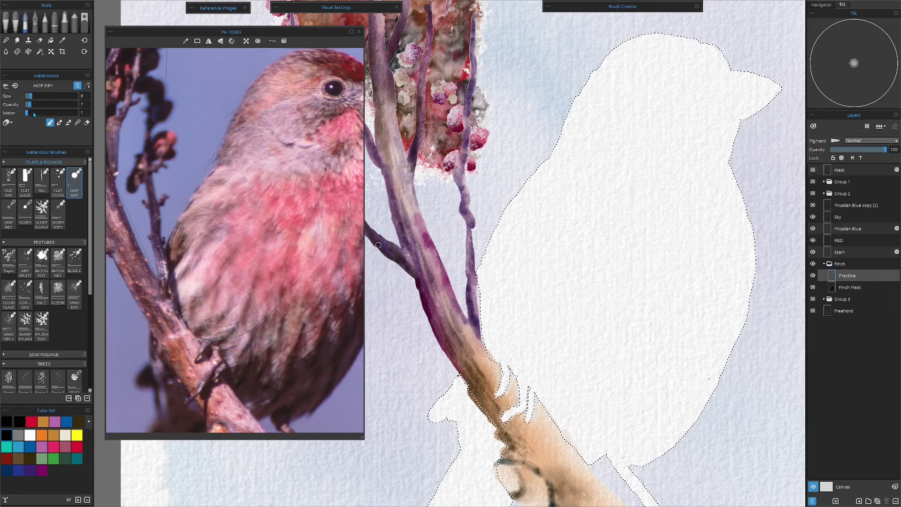
pyautogui.moveTo(33, 109); pyautogui.dragTo(42, 108)
pyautogui.write('00')
# Pick the ochre swatch, raise the brush opacity to 48 and paint a soft test dab on the finch's neck.
pyautogui.click(52, 436)
pyautogui.click(576, 184)
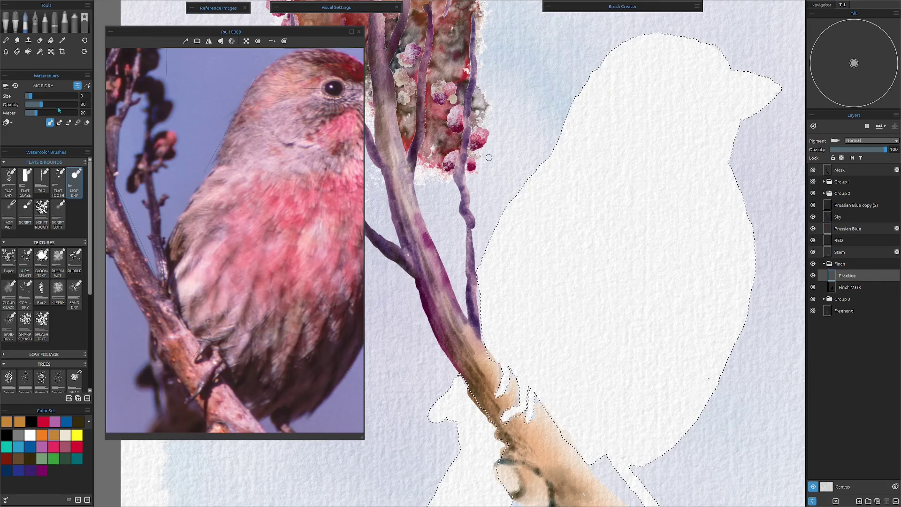
pyautogui.click(50, 104)
pyautogui.moveTo(578, 139)
pyautogui.mouseDown()
pyautogui.moveTo(612, 126)
pyautogui.moveTo(615, 134)
pyautogui.mouseUp()
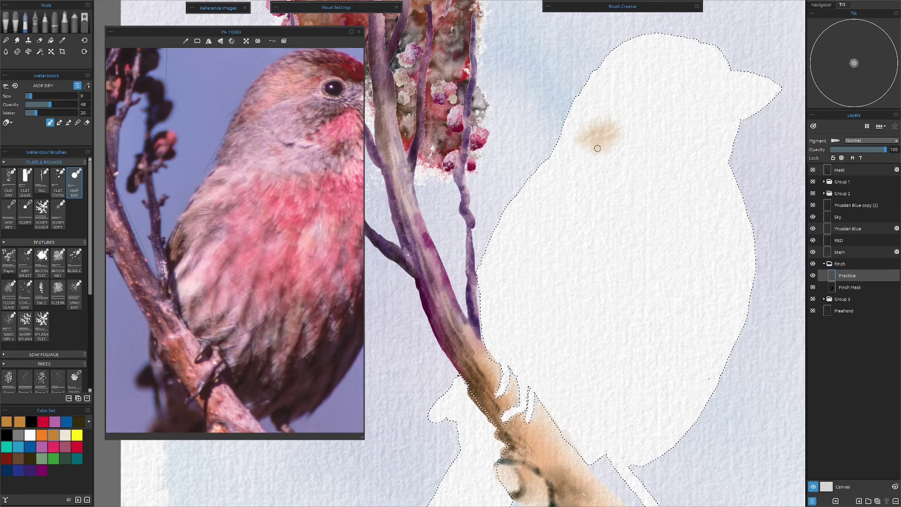
# Set the brush water to 10 and paint short slanted ochre feather strokes below the test dab.
pyautogui.click(31, 113)
pyautogui.moveTo(31, 115); pyautogui.dragTo(31, 115)
pyautogui.moveTo(595, 166); pyautogui.dragTo(584, 176)
pyautogui.moveTo(588, 190)
pyautogui.mouseDown()
pyautogui.moveTo(573, 202)
pyautogui.moveTo(571, 233)
pyautogui.mouseUp()
pyautogui.moveTo(607, 196); pyautogui.dragTo(586, 231)
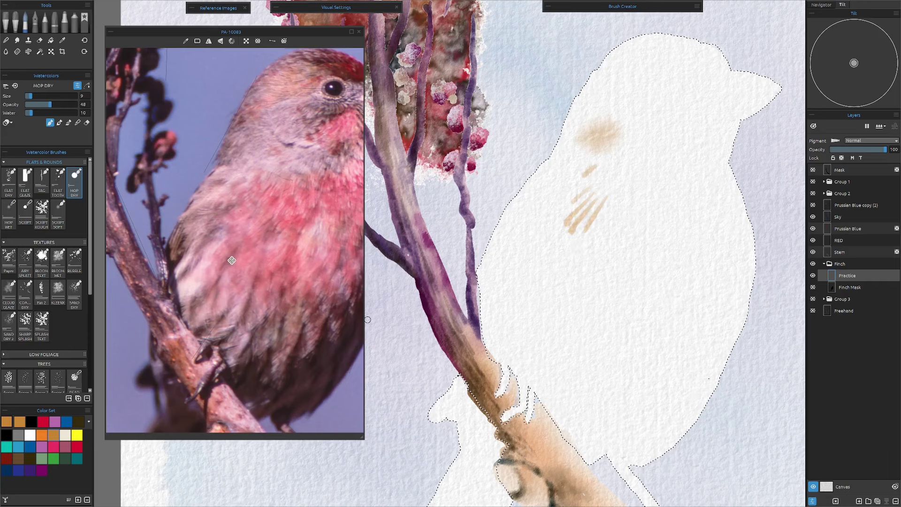
pyautogui.moveTo(228, 268); pyautogui.dragTo(316, 304)
pyautogui.moveTo(595, 145); pyautogui.dragTo(612, 135)
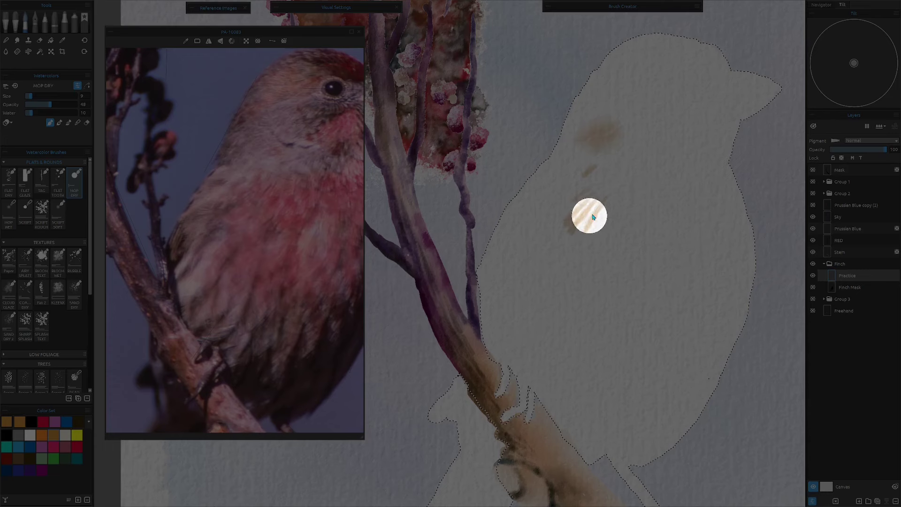
pyautogui.moveTo(593, 217); pyautogui.dragTo(569, 345)
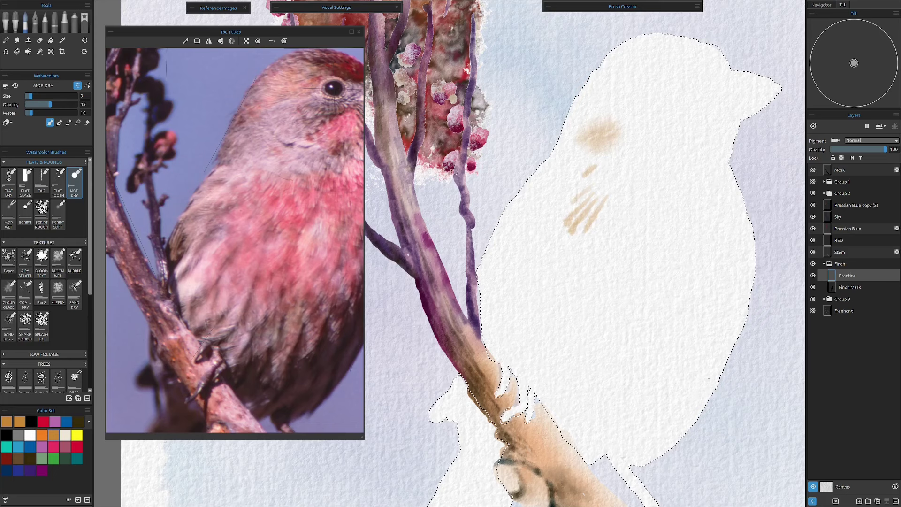
# Set the brush water to 1 and paint one crimson feather stroke beside the ochre strokes.
pyautogui.moveTo(31, 113); pyautogui.dragTo(25, 113)
pyautogui.click(76, 448)
pyautogui.moveTo(628, 194); pyautogui.dragTo(606, 218)
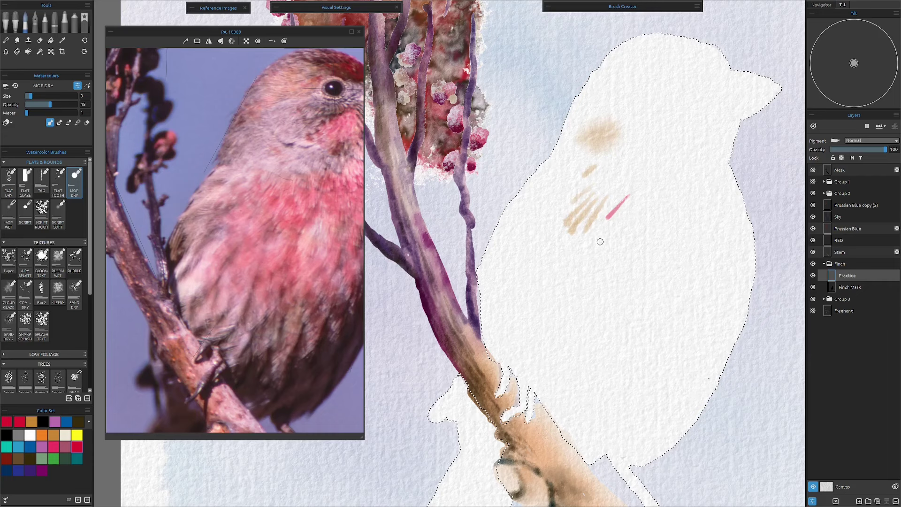
# Toggle the wet-area overlay to examine the test strokes on the wet Practice layer.
pyautogui.click(813, 126)
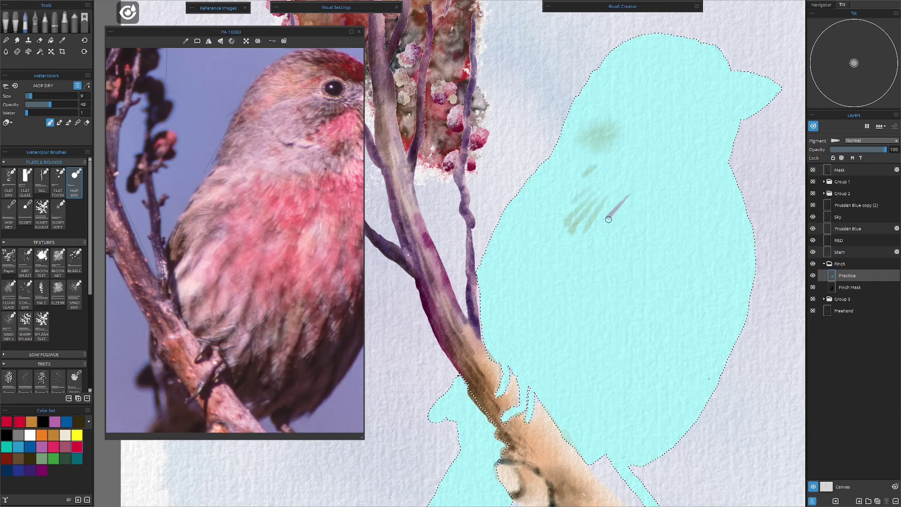
pyautogui.click(817, 128)
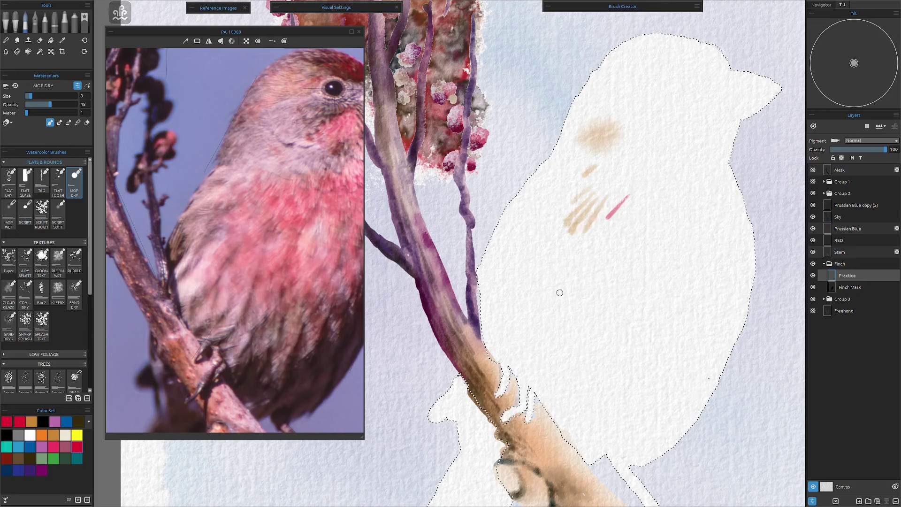
pyautogui.click(814, 125)
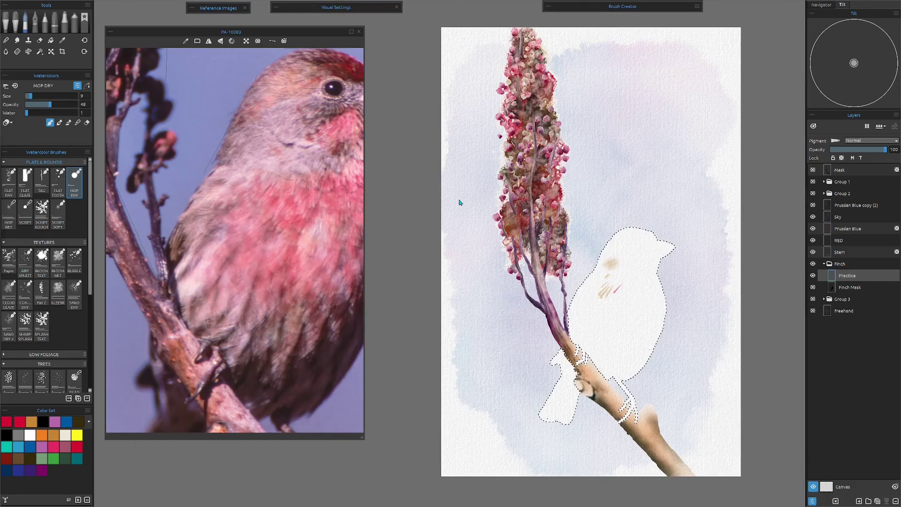
# Fit the whole finch in the reference image, hide the Practice layer and add a new layer named Paint 1 above it.
pyautogui.scroll(-3, 264, 237)
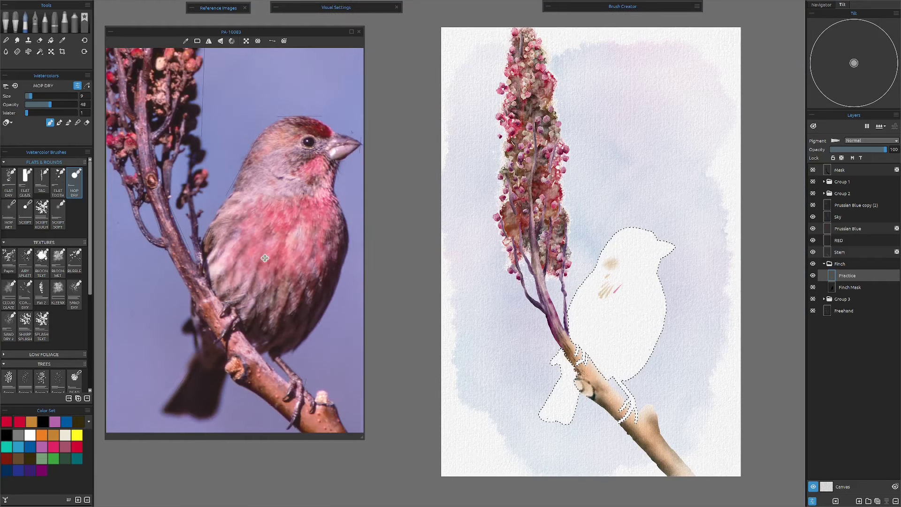
pyautogui.moveTo(268, 270); pyautogui.dragTo(243, 239)
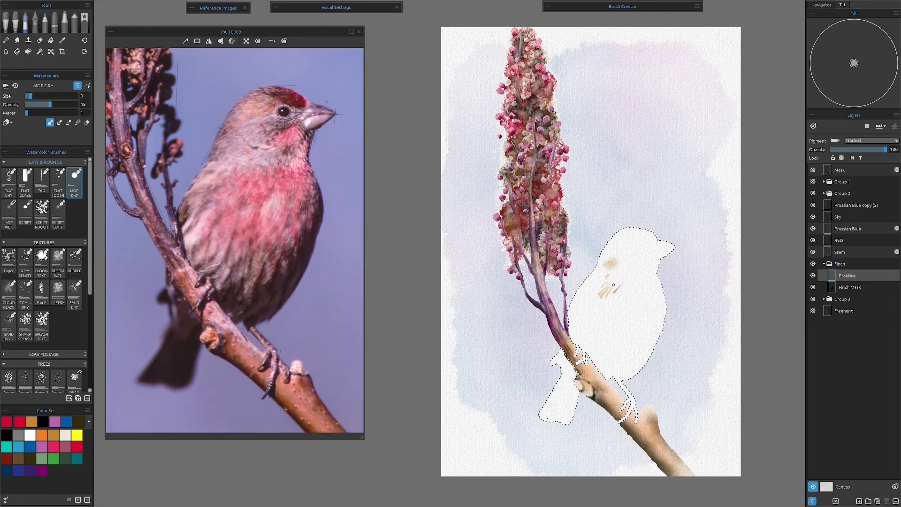
pyautogui.click(814, 276)
pyautogui.hotkey('ctrl', 'shift', 'n')
pyautogui.write('Paint 1')
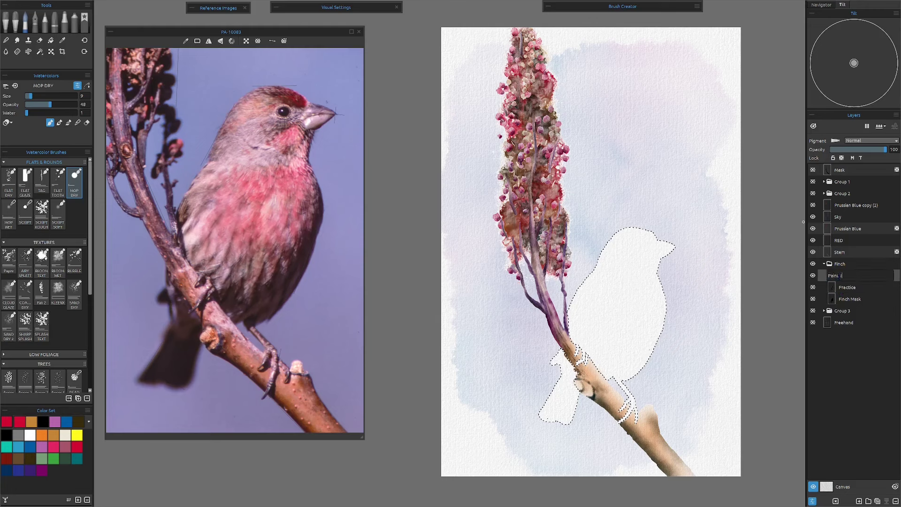
pyautogui.press('Return')
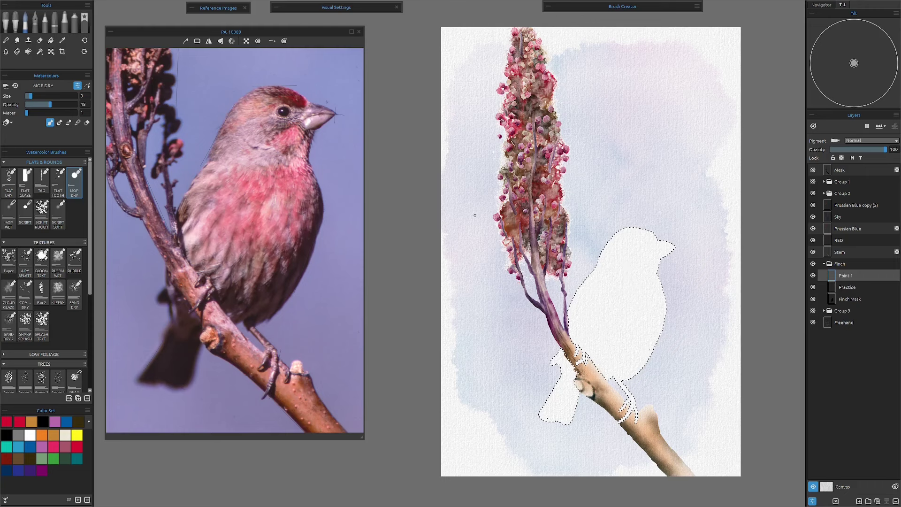
# Cover the whole finch selection on Paint 1 with water using the Line water brush at size 100, checking with the wet-area overlay.
pyautogui.click(6, 51)
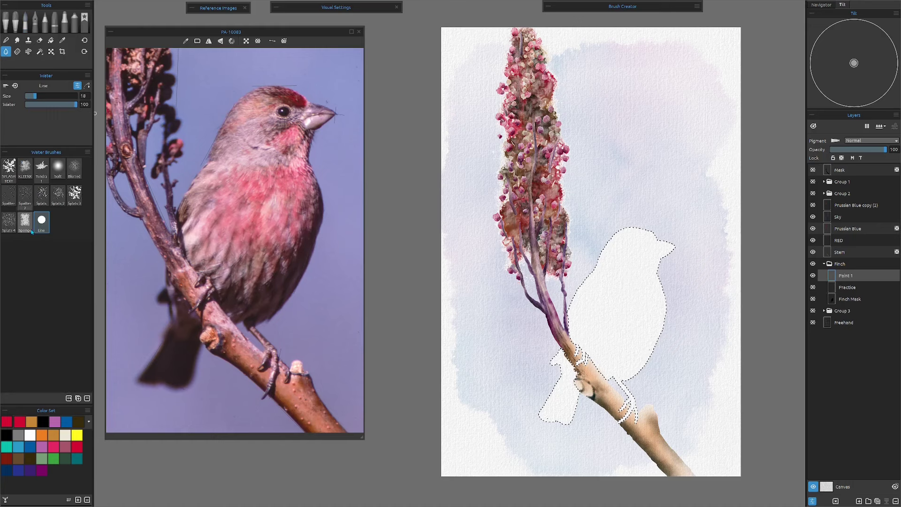
pyautogui.moveTo(36, 96); pyautogui.dragTo(79, 97)
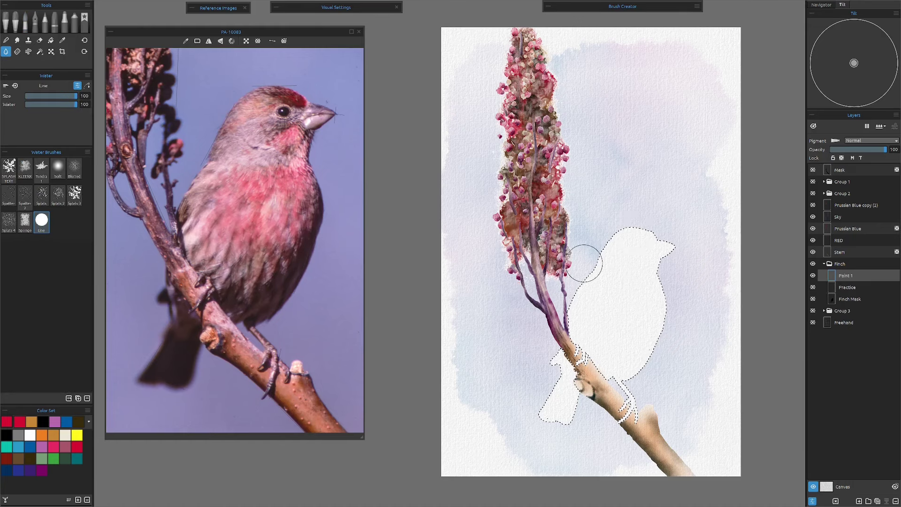
pyautogui.click(813, 126)
pyautogui.moveTo(644, 225)
pyautogui.mouseDown()
pyautogui.moveTo(600, 263)
pyautogui.moveTo(582, 293)
pyautogui.moveTo(673, 270)
pyautogui.moveTo(624, 314)
pyautogui.moveTo(660, 322)
pyautogui.moveTo(645, 317)
pyautogui.moveTo(639, 355)
pyautogui.mouseUp()
pyautogui.moveTo(634, 426)
pyautogui.mouseDown()
pyautogui.moveTo(627, 394)
pyautogui.moveTo(580, 364)
pyautogui.moveTo(553, 394)
pyautogui.moveTo(585, 372)
pyautogui.moveTo(590, 385)
pyautogui.moveTo(593, 273)
pyautogui.moveTo(615, 309)
pyautogui.mouseUp()
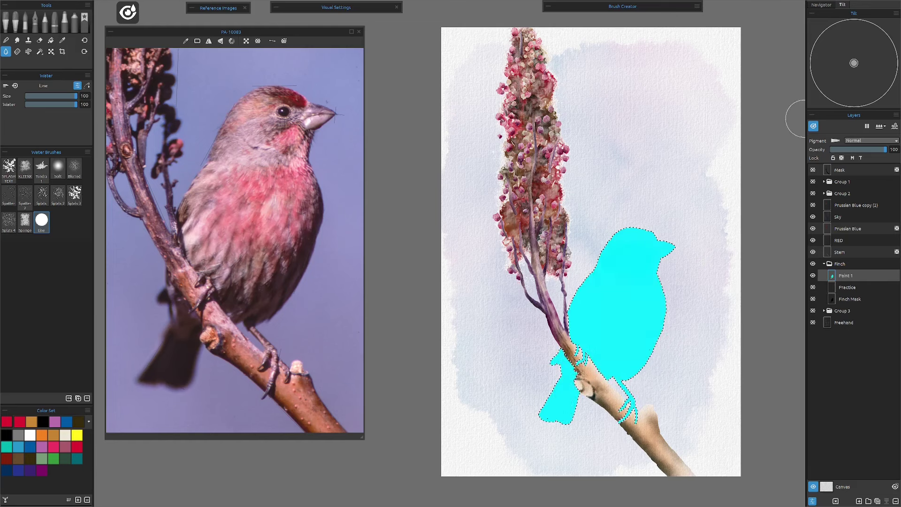
pyautogui.click(813, 126)
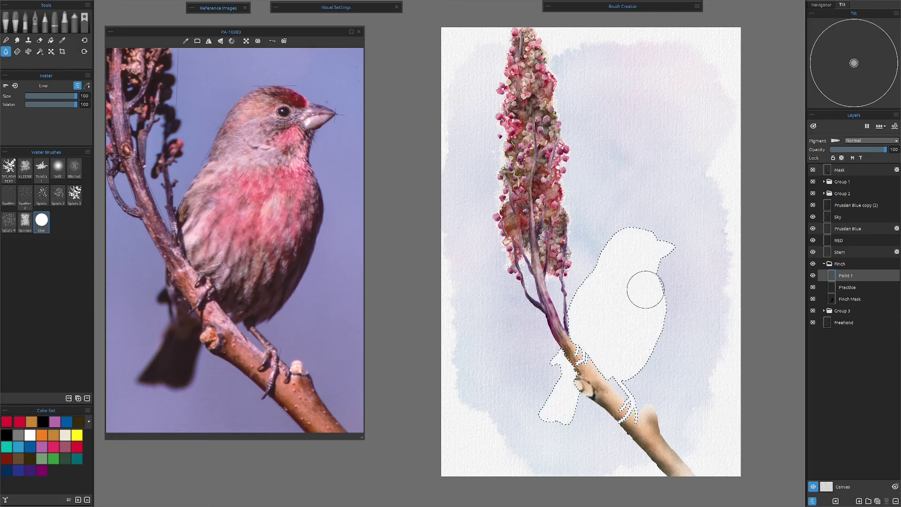
# Choose the KLEENX watercolor brush, set its size to 38 and review the watercolor behavior settings.
pyautogui.scroll(2, 692, 306)
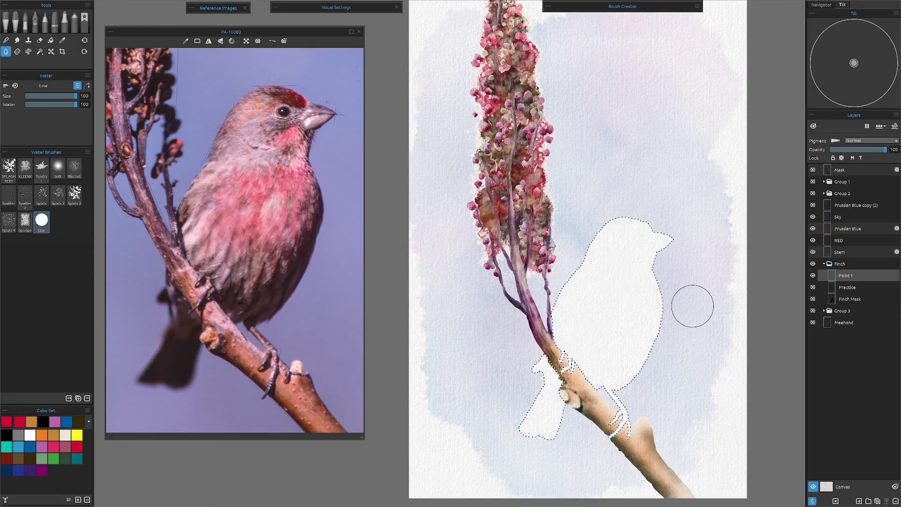
pyautogui.moveTo(618, 317); pyautogui.dragTo(603, 264)
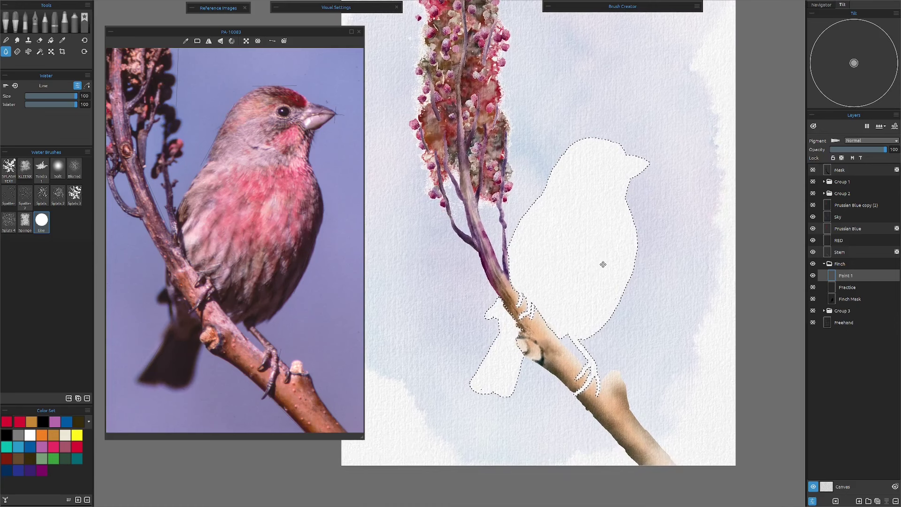
pyautogui.scroll(2, 652, 226)
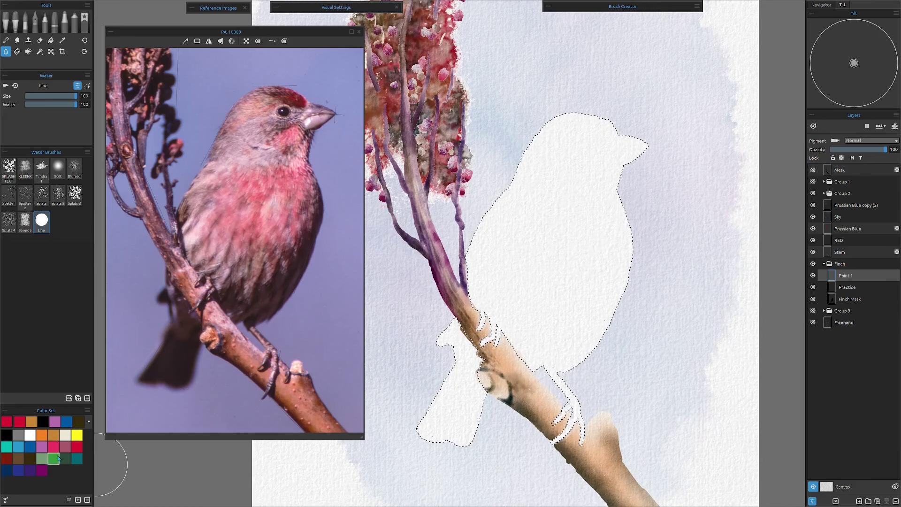
pyautogui.click(30, 450)
pyautogui.click(24, 22)
pyautogui.click(58, 291)
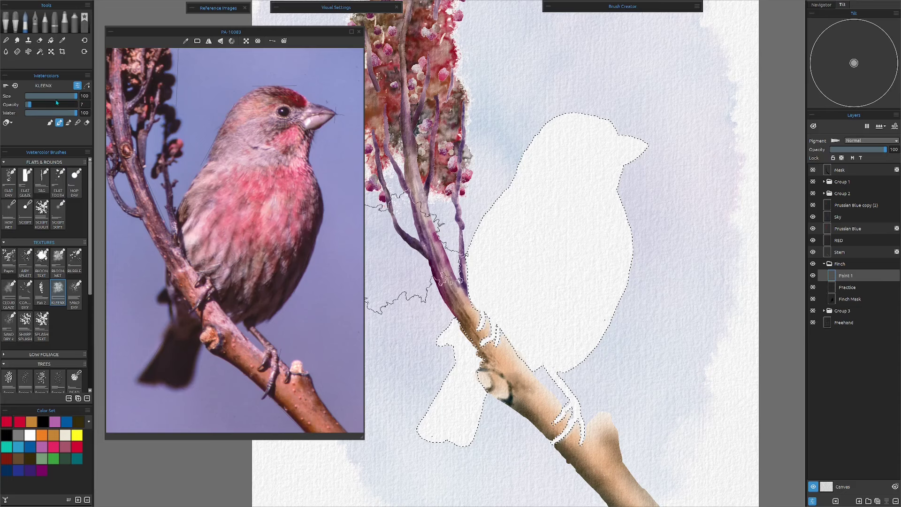
pyautogui.moveTo(65, 96); pyautogui.dragTo(45, 97)
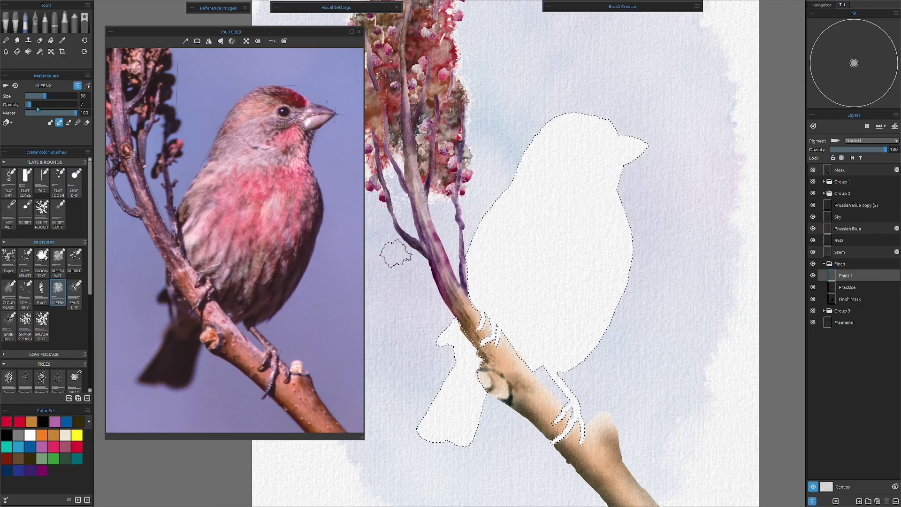
pyautogui.click(32, 107)
pyautogui.moveTo(33, 106); pyautogui.dragTo(27, 128)
pyautogui.click(277, 7)
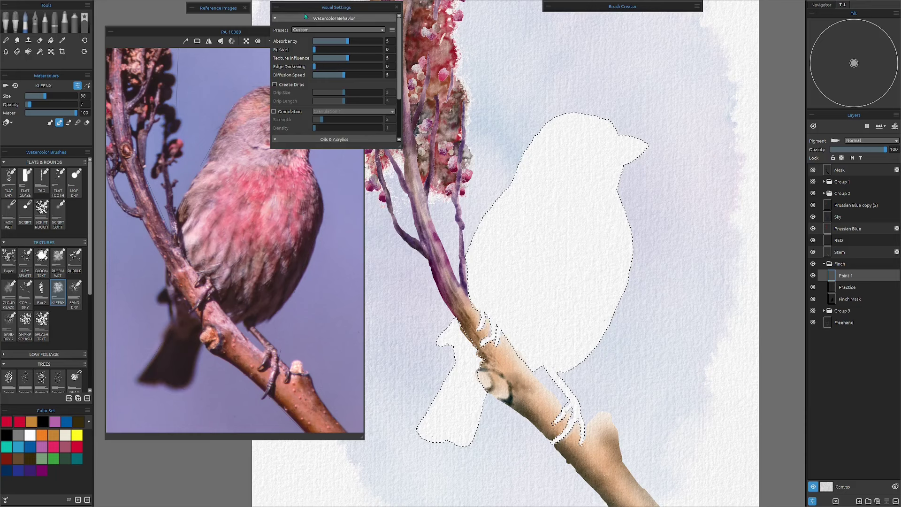
pyautogui.click(277, 7)
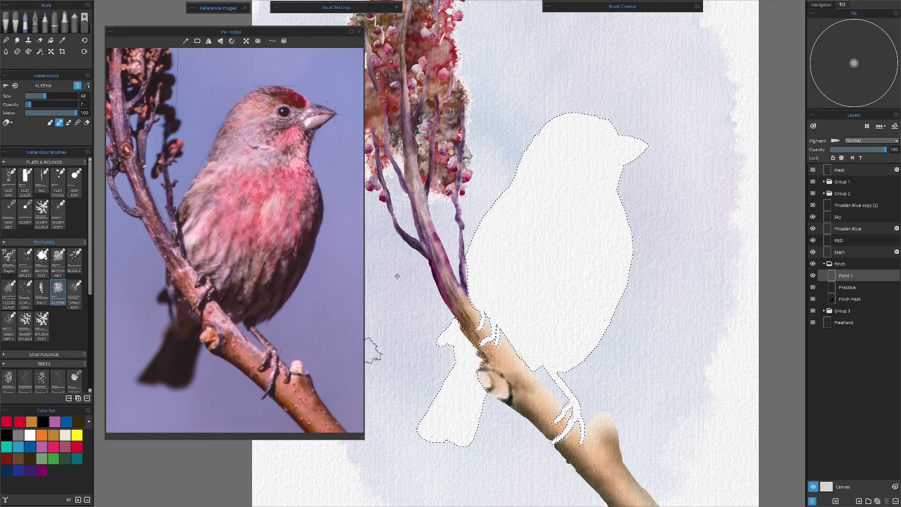
# Set the brush size to 46 and wash the back and crown of the finch's head lightly with orange.
pyautogui.moveTo(45, 96); pyautogui.dragTo(50, 98)
pyautogui.press('ctrl')
pyautogui.press('ctrl')
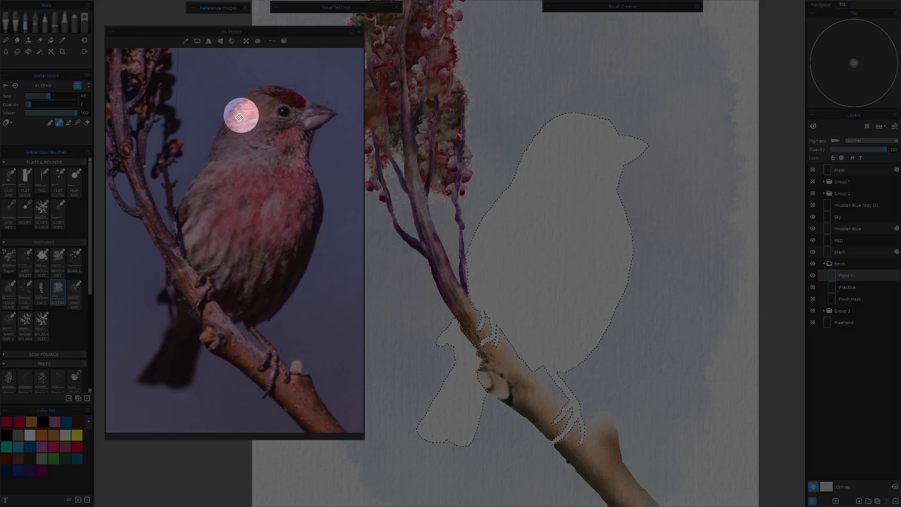
pyautogui.moveTo(245, 119); pyautogui.dragTo(246, 119)
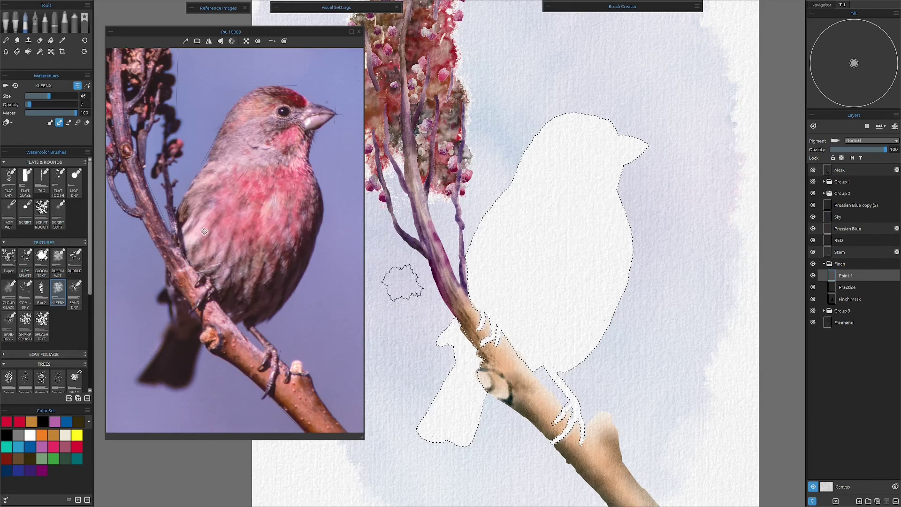
pyautogui.click(41, 437)
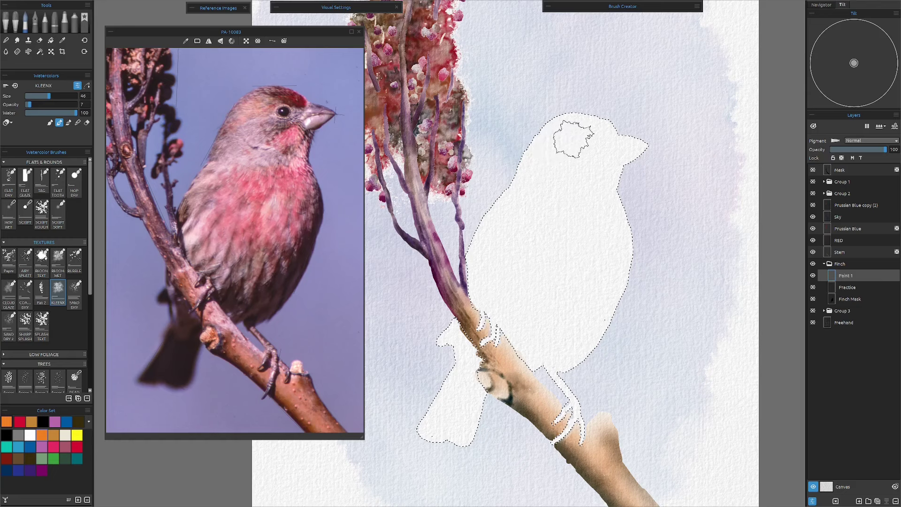
pyautogui.moveTo(574, 139)
pyautogui.mouseDown()
pyautogui.moveTo(524, 174)
pyautogui.moveTo(578, 141)
pyautogui.moveTo(565, 136)
pyautogui.moveTo(539, 162)
pyautogui.moveTo(584, 140)
pyautogui.moveTo(525, 168)
pyautogui.moveTo(577, 156)
pyautogui.mouseUp()
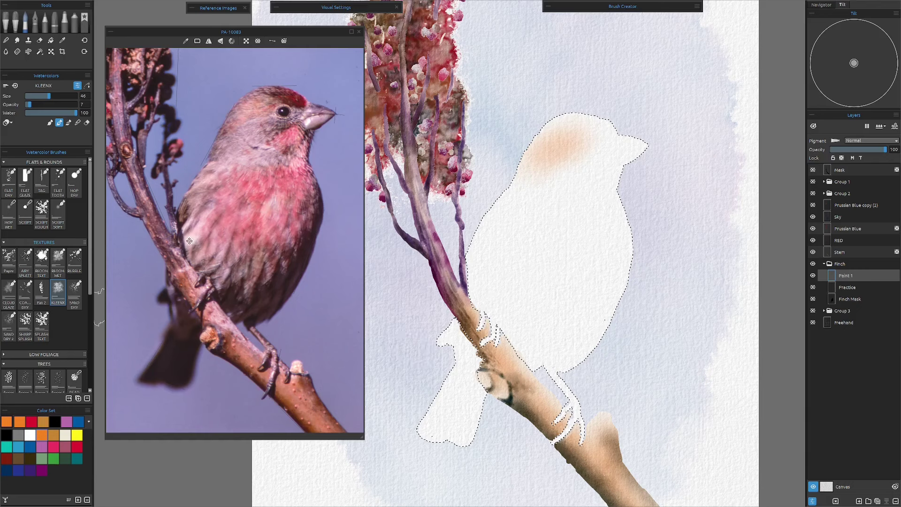
# Lower the brush opacity to 4 and spread a faint Raw Umber wash over the finch's body, tail and head.
pyautogui.click(19, 458)
pyautogui.moveTo(29, 107); pyautogui.dragTo(28, 107)
pyautogui.moveTo(546, 179)
pyautogui.mouseDown()
pyautogui.moveTo(523, 237)
pyautogui.moveTo(498, 242)
pyautogui.moveTo(485, 273)
pyautogui.moveTo(559, 189)
pyautogui.moveTo(543, 232)
pyautogui.moveTo(489, 242)
pyautogui.moveTo(477, 253)
pyautogui.moveTo(506, 236)
pyautogui.moveTo(455, 288)
pyautogui.moveTo(518, 243)
pyautogui.moveTo(484, 325)
pyautogui.moveTo(525, 275)
pyautogui.moveTo(511, 309)
pyautogui.moveTo(531, 257)
pyautogui.moveTo(451, 387)
pyautogui.moveTo(546, 282)
pyautogui.moveTo(508, 339)
pyautogui.moveTo(524, 312)
pyautogui.moveTo(529, 339)
pyautogui.moveTo(559, 296)
pyautogui.moveTo(538, 362)
pyautogui.moveTo(556, 356)
pyautogui.moveTo(570, 321)
pyautogui.moveTo(582, 354)
pyautogui.moveTo(598, 324)
pyautogui.moveTo(620, 224)
pyautogui.moveTo(621, 268)
pyautogui.moveTo(585, 256)
pyautogui.moveTo(552, 321)
pyautogui.moveTo(491, 310)
pyautogui.moveTo(542, 294)
pyautogui.moveTo(522, 276)
pyautogui.moveTo(483, 311)
pyautogui.moveTo(466, 294)
pyautogui.moveTo(475, 357)
pyautogui.moveTo(450, 374)
pyautogui.moveTo(439, 369)
pyautogui.moveTo(458, 322)
pyautogui.moveTo(475, 345)
pyautogui.moveTo(435, 408)
pyautogui.moveTo(460, 444)
pyautogui.moveTo(452, 458)
pyautogui.moveTo(500, 367)
pyautogui.mouseUp()
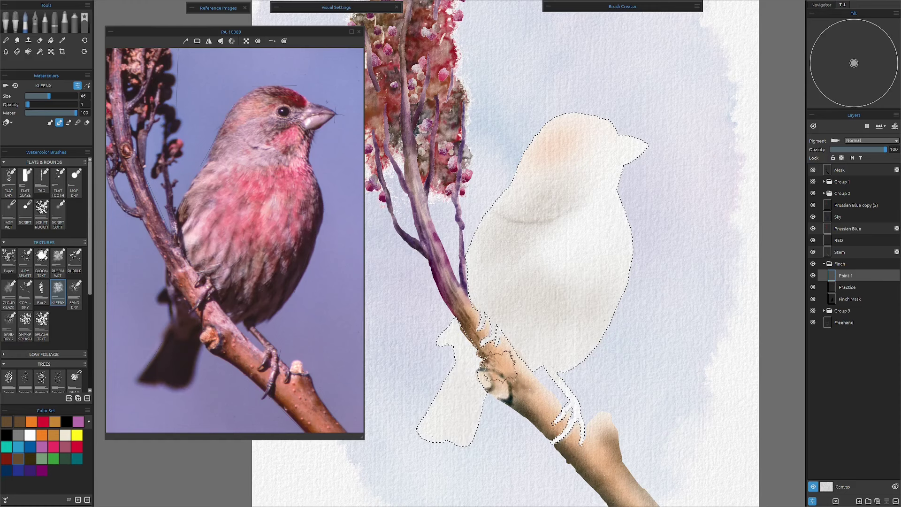
pyautogui.moveTo(601, 137)
pyautogui.mouseDown()
pyautogui.moveTo(580, 213)
pyautogui.moveTo(503, 288)
pyautogui.moveTo(527, 214)
pyautogui.moveTo(494, 272)
pyautogui.moveTo(510, 235)
pyautogui.moveTo(469, 337)
pyautogui.moveTo(462, 400)
pyautogui.moveTo(531, 288)
pyautogui.moveTo(501, 237)
pyautogui.moveTo(551, 204)
pyautogui.mouseUp()
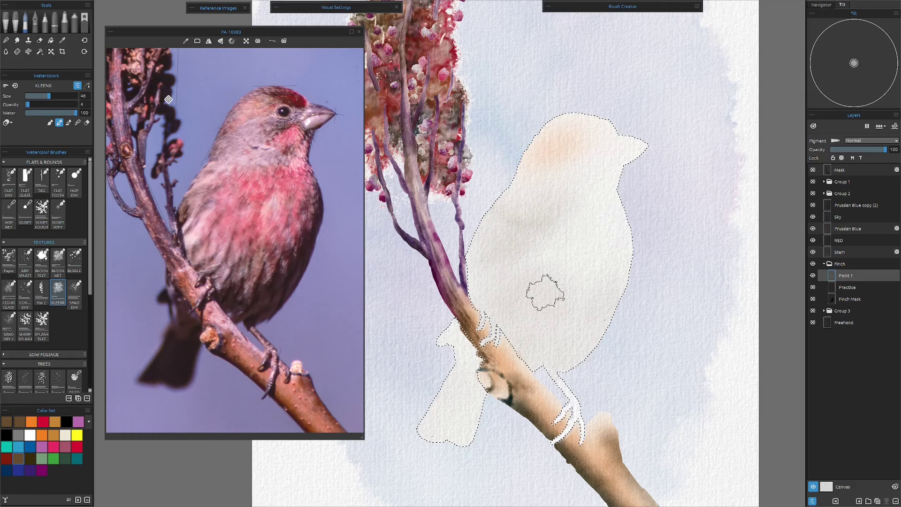
# Check the breast colors in the reference image and brush a soft pink wash over the finch's cheek, throat and breast.
pyautogui.press('ctrl')
pyautogui.press('ctrl')
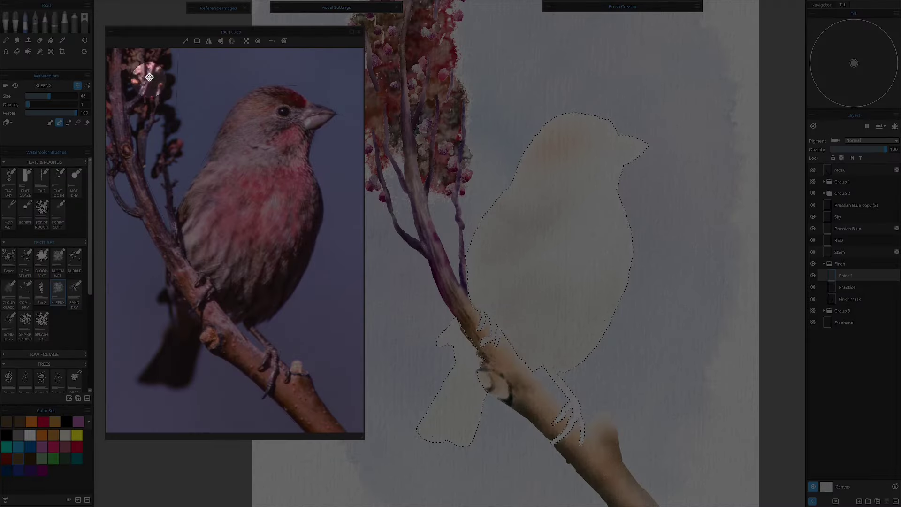
pyautogui.scroll(1, 156, 96)
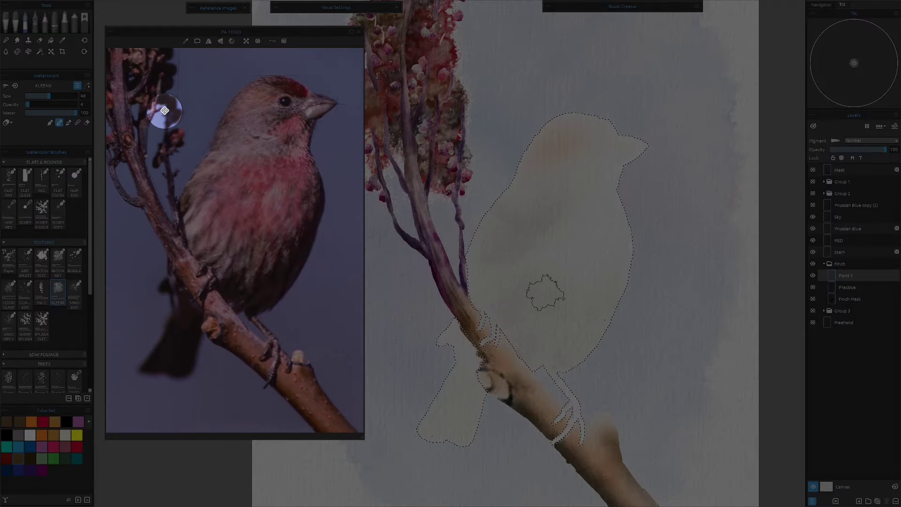
pyautogui.click(185, 226)
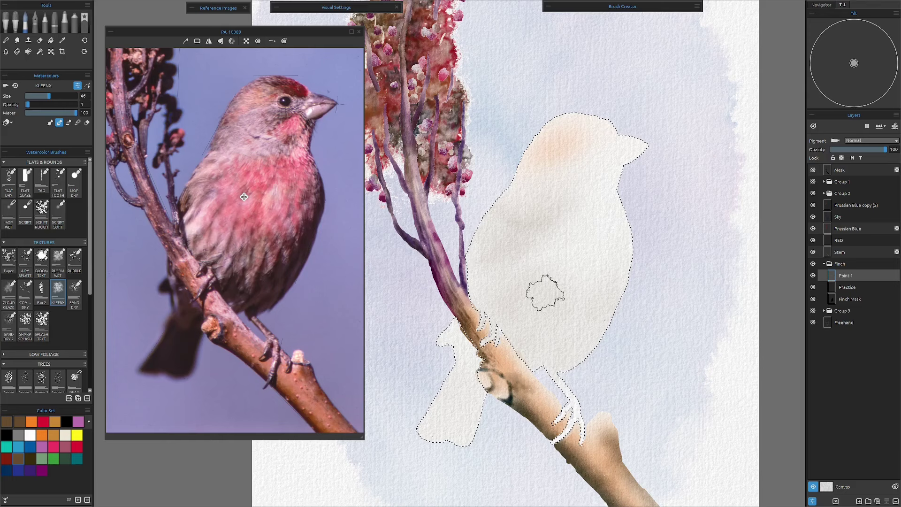
pyautogui.click(52, 451)
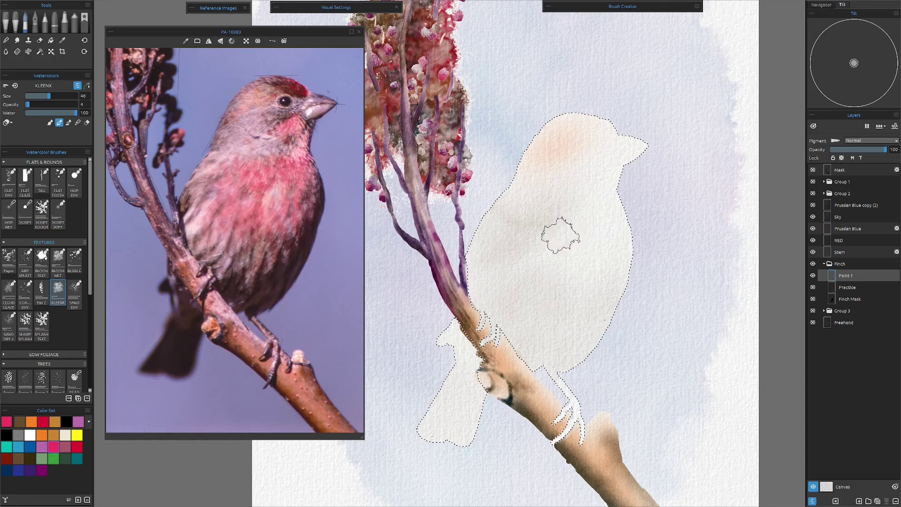
pyautogui.moveTo(561, 234)
pyautogui.mouseDown()
pyautogui.moveTo(543, 257)
pyautogui.moveTo(571, 215)
pyautogui.moveTo(513, 276)
pyautogui.moveTo(565, 201)
pyautogui.moveTo(577, 233)
pyautogui.moveTo(593, 227)
pyautogui.moveTo(574, 222)
pyautogui.moveTo(598, 214)
pyautogui.moveTo(602, 239)
pyautogui.moveTo(606, 216)
pyautogui.moveTo(615, 228)
pyautogui.moveTo(576, 257)
pyautogui.moveTo(595, 258)
pyautogui.moveTo(615, 223)
pyautogui.moveTo(606, 320)
pyautogui.moveTo(616, 257)
pyautogui.moveTo(605, 286)
pyautogui.moveTo(585, 265)
pyautogui.moveTo(569, 297)
pyautogui.moveTo(524, 271)
pyautogui.moveTo(538, 237)
pyautogui.moveTo(560, 321)
pyautogui.moveTo(577, 228)
pyautogui.moveTo(616, 201)
pyautogui.moveTo(578, 186)
pyautogui.moveTo(601, 192)
pyautogui.moveTo(573, 196)
pyautogui.moveTo(585, 209)
pyautogui.moveTo(615, 197)
pyautogui.moveTo(600, 171)
pyautogui.moveTo(587, 174)
pyautogui.moveTo(597, 166)
pyautogui.moveTo(558, 194)
pyautogui.moveTo(592, 159)
pyautogui.moveTo(593, 185)
pyautogui.moveTo(614, 161)
pyautogui.moveTo(612, 185)
pyautogui.moveTo(610, 176)
pyautogui.moveTo(565, 243)
pyautogui.moveTo(569, 223)
pyautogui.moveTo(556, 242)
pyautogui.mouseUp()
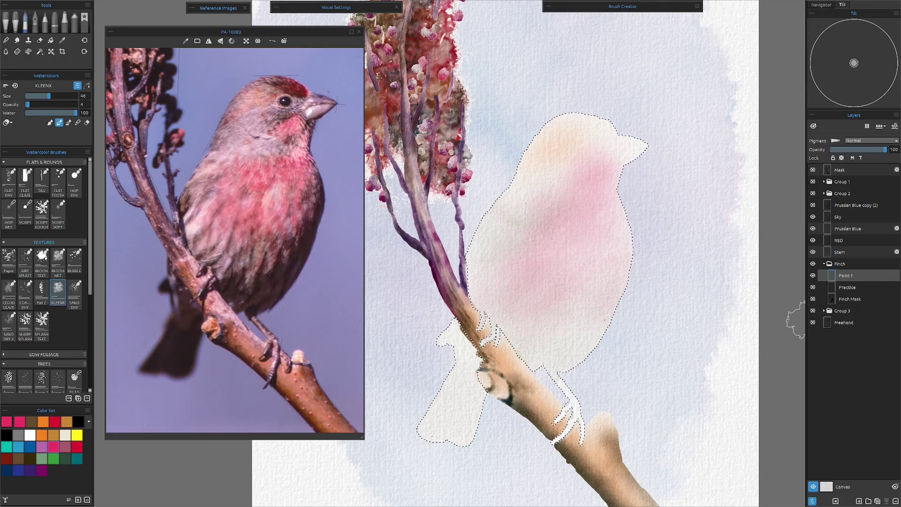
# Show the Freehand sketch layer and tint the finch's tail with a light Raw Umber wash.
pyautogui.click(812, 322)
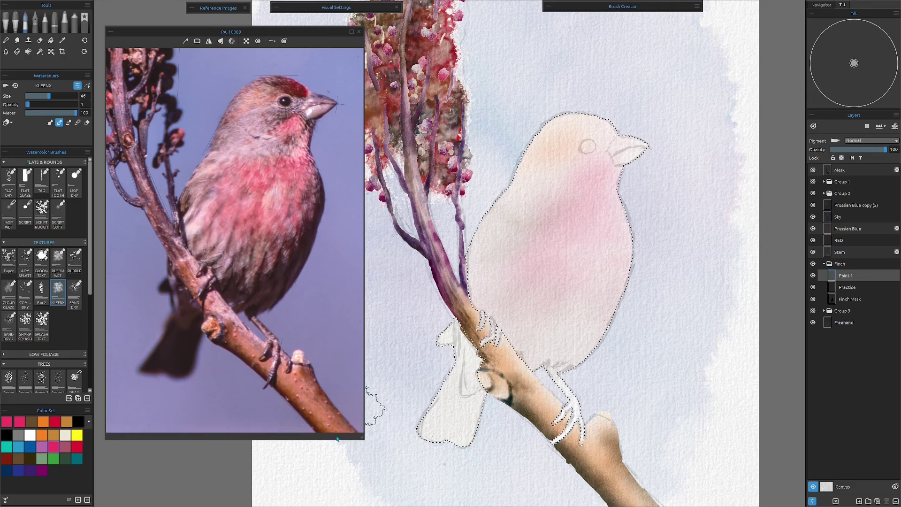
pyautogui.click(16, 472)
pyautogui.click(18, 470)
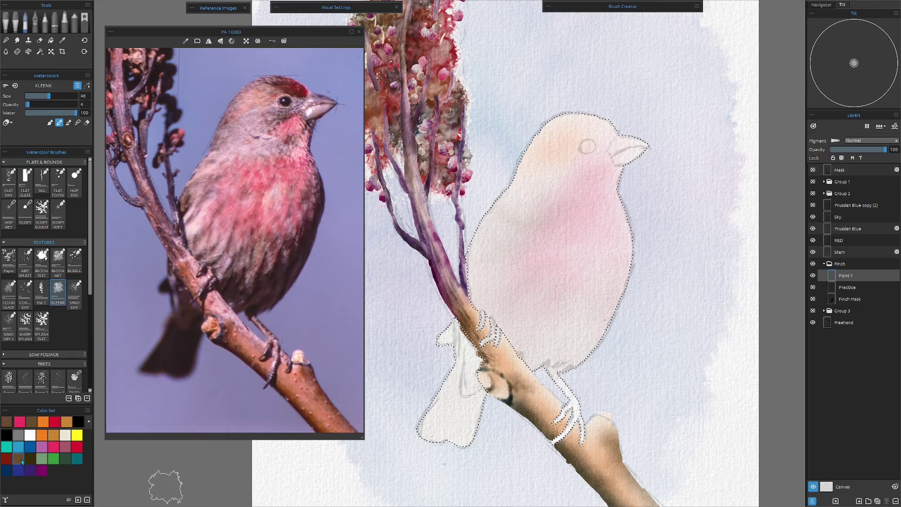
pyautogui.click(18, 459)
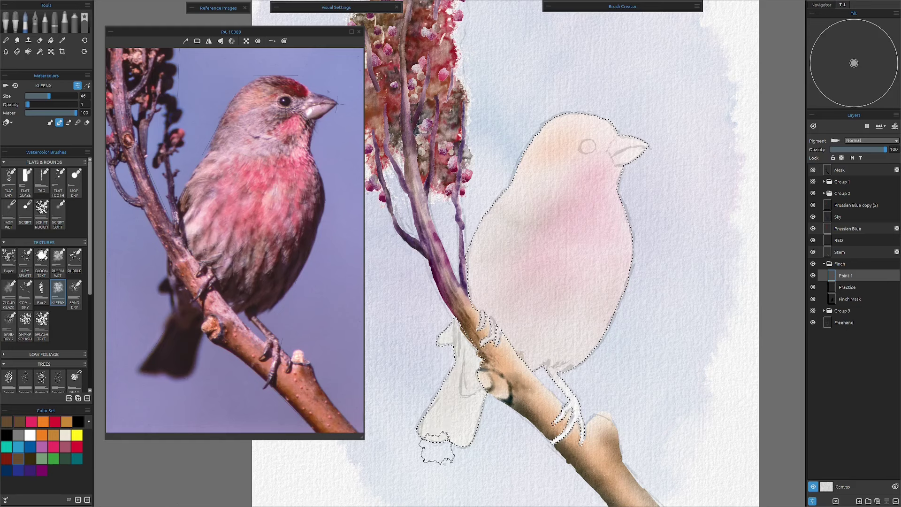
# Choose the blue swatch and switch the KLEENX brush to the first paint mode for work on the tail.
pyautogui.click(29, 446)
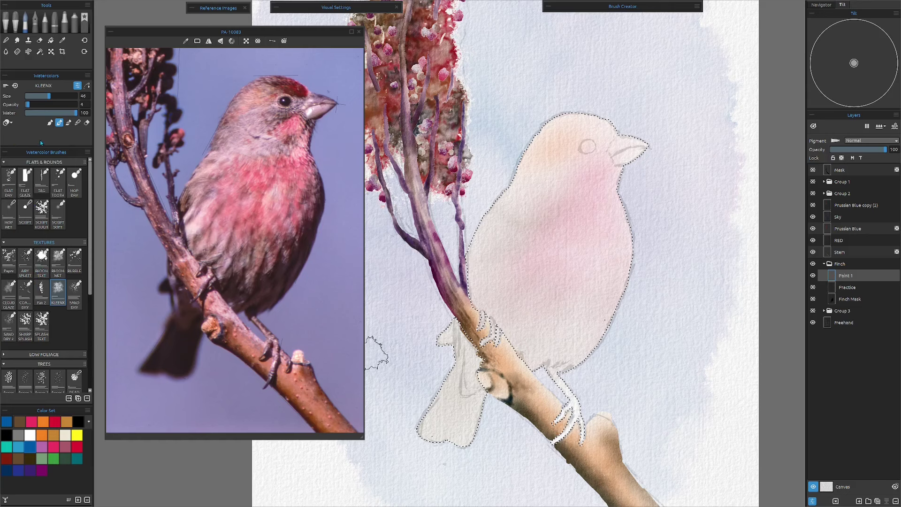
pyautogui.click(50, 123)
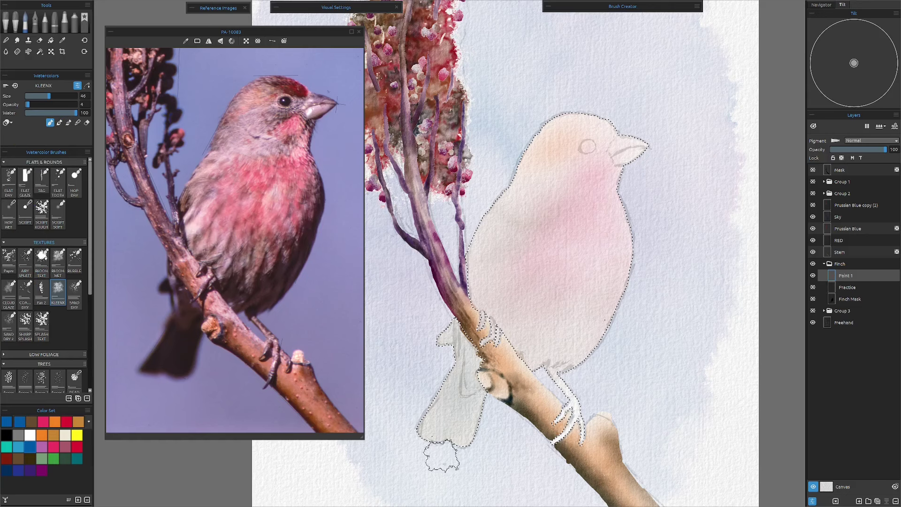
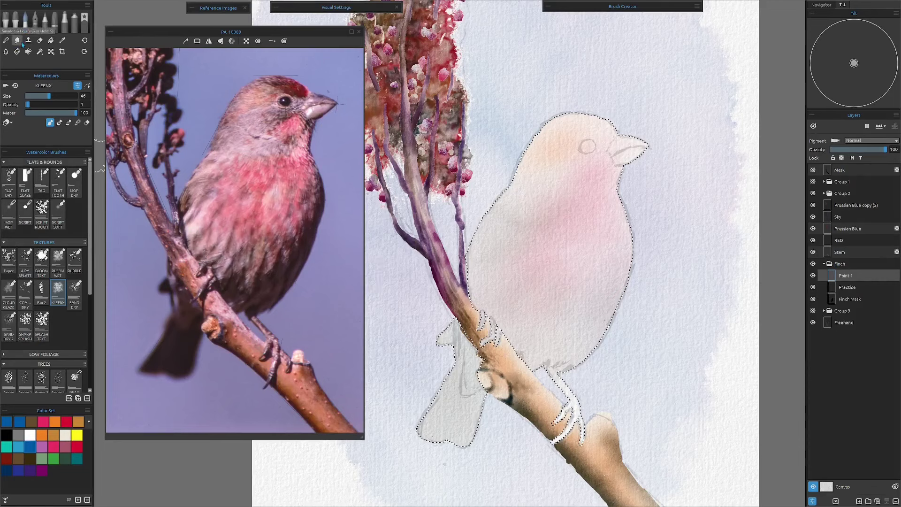
# Lift light feather streaks from the finch's wing and lower belly with the Round Soft eraser at size 21, opacity 54.
pyautogui.click(39, 41)
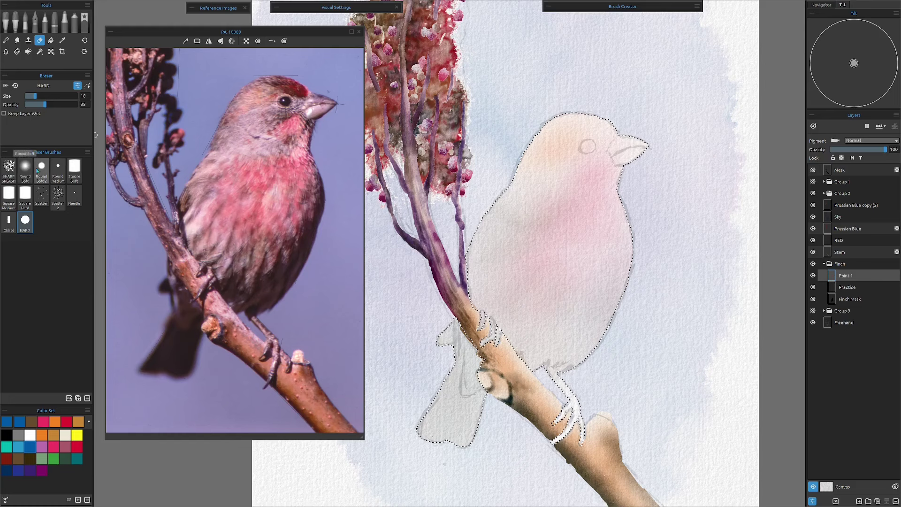
pyautogui.click(26, 169)
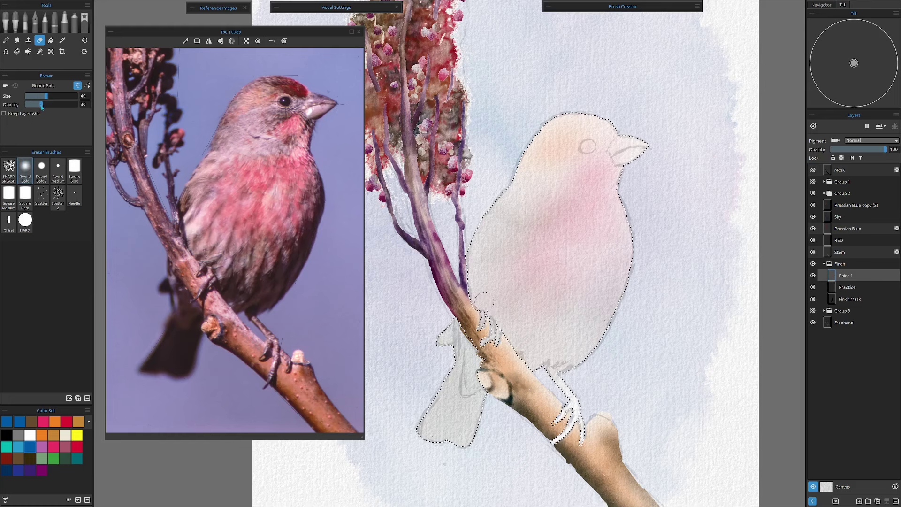
pyautogui.moveTo(45, 104)
pyautogui.mouseDown()
pyautogui.moveTo(52, 104)
pyautogui.moveTo(37, 97)
pyautogui.mouseUp()
pyautogui.moveTo(497, 263); pyautogui.dragTo(489, 286)
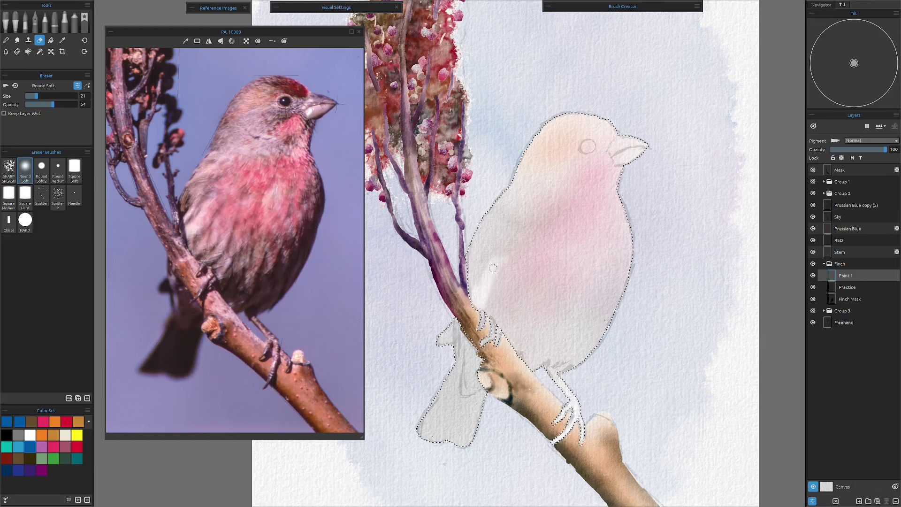
pyautogui.moveTo(492, 268)
pyautogui.mouseDown()
pyautogui.moveTo(501, 260)
pyautogui.moveTo(489, 307)
pyautogui.mouseUp()
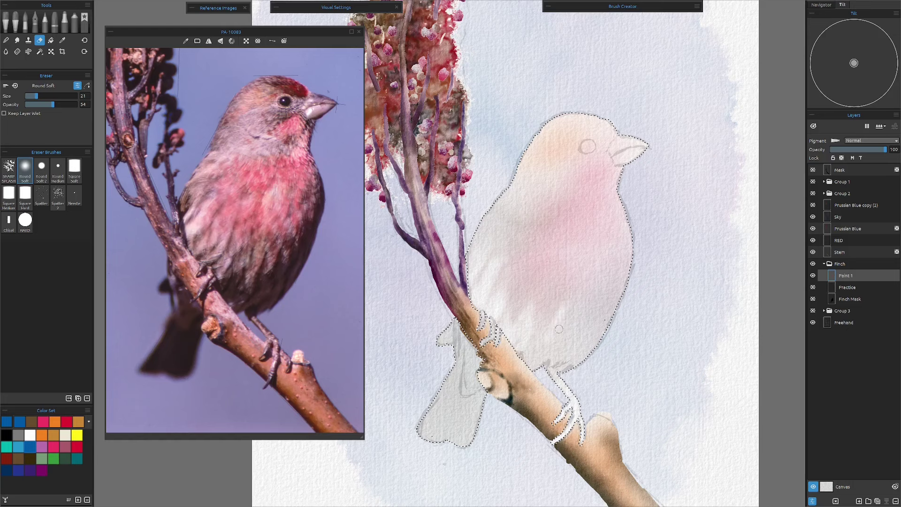
pyautogui.moveTo(547, 327); pyautogui.dragTo(577, 320)
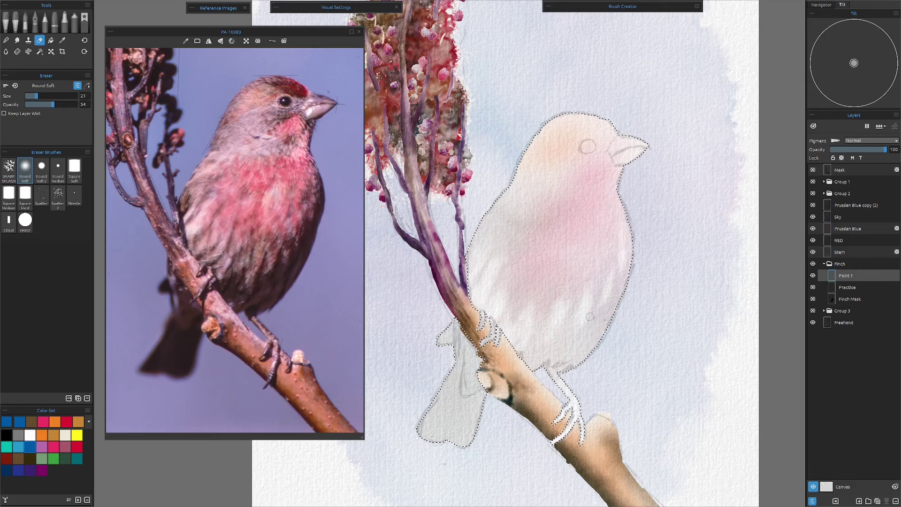
# Erase soft highlights into the finch's upper breast, throat and shoulder with the Round Soft eraser.
pyautogui.moveTo(600, 193)
pyautogui.mouseDown()
pyautogui.moveTo(613, 215)
pyautogui.moveTo(599, 197)
pyautogui.moveTo(606, 206)
pyautogui.moveTo(584, 206)
pyautogui.moveTo(613, 219)
pyautogui.moveTo(585, 210)
pyautogui.mouseUp()
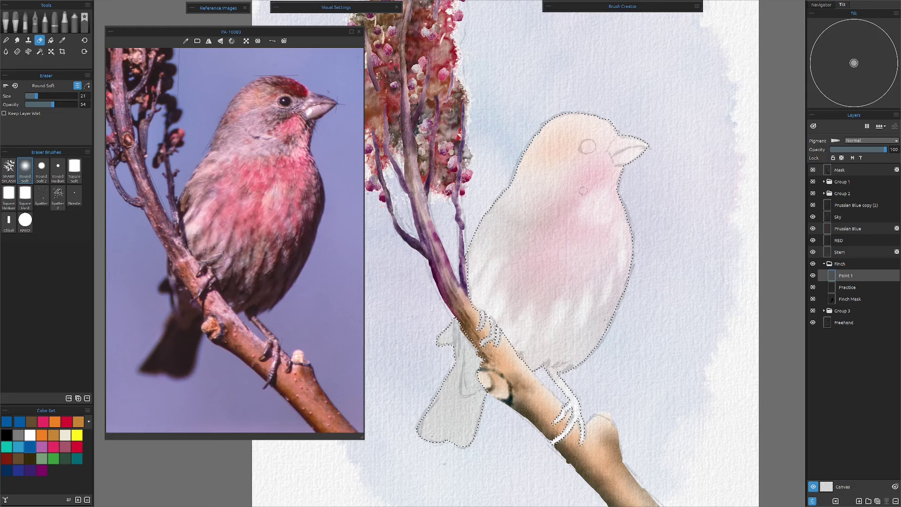
pyautogui.moveTo(593, 163); pyautogui.dragTo(577, 185)
pyautogui.moveTo(511, 195)
pyautogui.mouseDown()
pyautogui.moveTo(496, 223)
pyautogui.moveTo(468, 239)
pyautogui.moveTo(535, 199)
pyautogui.moveTo(507, 227)
pyautogui.mouseUp()
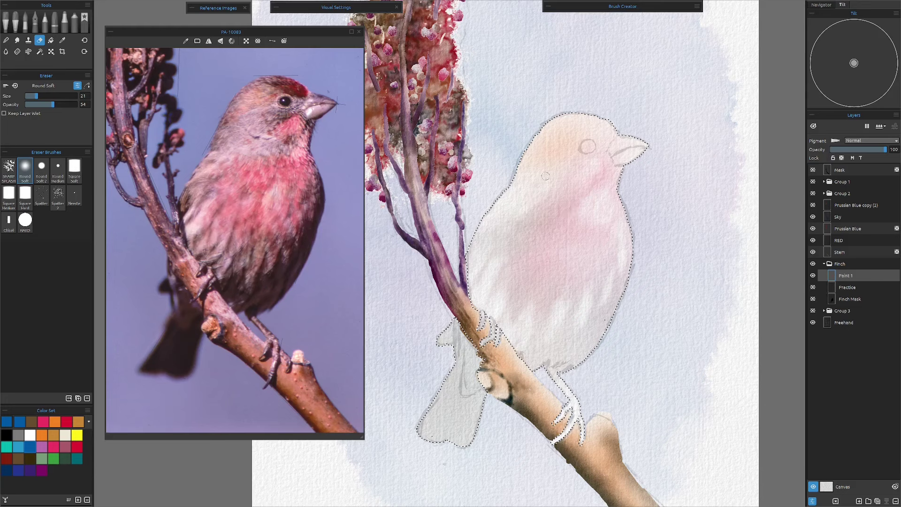
pyautogui.moveTo(549, 198); pyautogui.dragTo(528, 219)
pyautogui.moveTo(570, 198); pyautogui.dragTo(559, 203)
pyautogui.moveTo(604, 163); pyautogui.dragTo(593, 178)
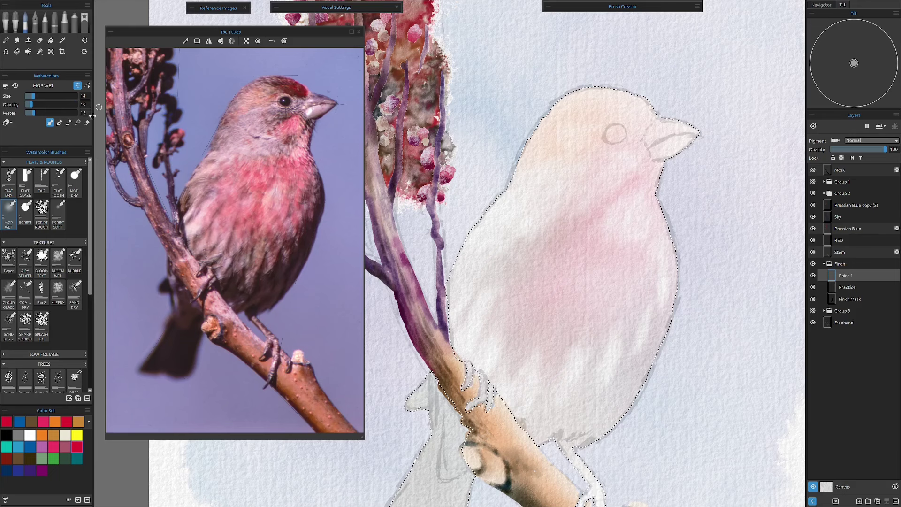
# Check the watercolor behavior settings and paint crimson strokes on the finch's crown with the MOP WET brush at opacity 34.
pyautogui.click(277, 9)
pyautogui.moveTo(347, 52); pyautogui.dragTo(281, 57)
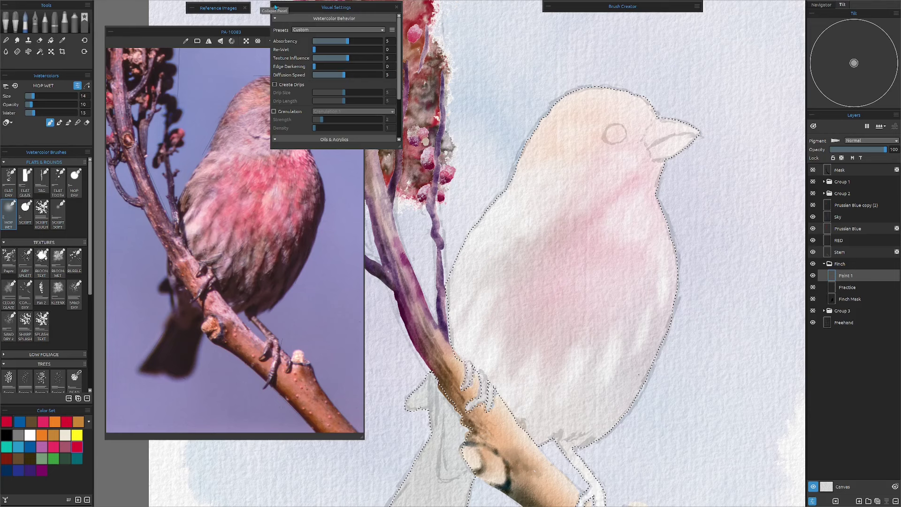
pyautogui.click(276, 8)
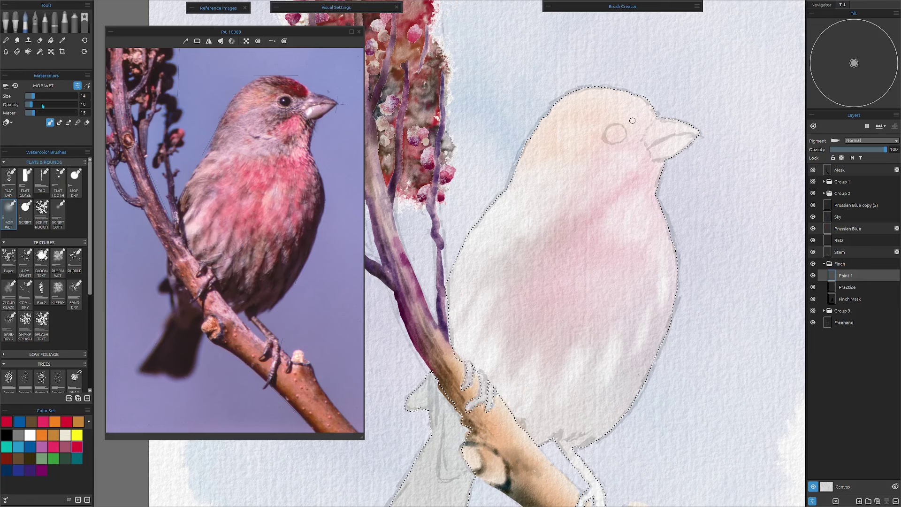
pyautogui.moveTo(40, 104); pyautogui.dragTo(44, 106)
pyautogui.moveTo(622, 108); pyautogui.dragTo(634, 113)
pyautogui.moveTo(620, 104)
pyautogui.mouseDown()
pyautogui.moveTo(650, 112)
pyautogui.moveTo(613, 113)
pyautogui.moveTo(634, 121)
pyautogui.moveTo(617, 110)
pyautogui.moveTo(648, 109)
pyautogui.moveTo(617, 96)
pyautogui.moveTo(636, 107)
pyautogui.moveTo(619, 102)
pyautogui.moveTo(622, 112)
pyautogui.moveTo(640, 97)
pyautogui.moveTo(616, 115)
pyautogui.moveTo(638, 117)
pyautogui.moveTo(609, 116)
pyautogui.moveTo(631, 122)
pyautogui.moveTo(603, 120)
pyautogui.moveTo(618, 111)
pyautogui.moveTo(601, 108)
pyautogui.moveTo(615, 102)
pyautogui.moveTo(588, 107)
pyautogui.moveTo(633, 103)
pyautogui.moveTo(601, 95)
pyautogui.moveTo(640, 116)
pyautogui.mouseUp()
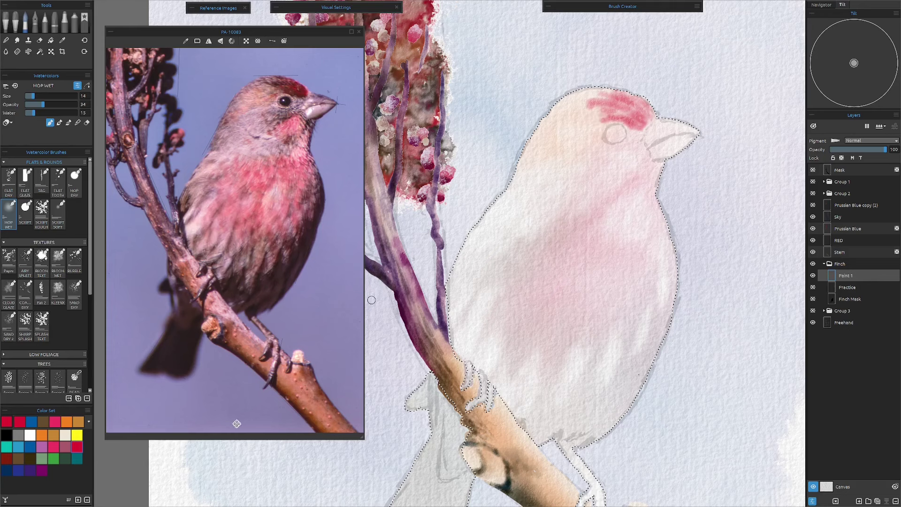
# Paint thin brown feather streaks over the finch's belly and lower flank with the MOP WET brush at opacity 20.
pyautogui.click(19, 459)
pyautogui.moveTo(594, 346)
pyautogui.mouseDown()
pyautogui.moveTo(585, 386)
pyautogui.moveTo(592, 352)
pyautogui.mouseUp()
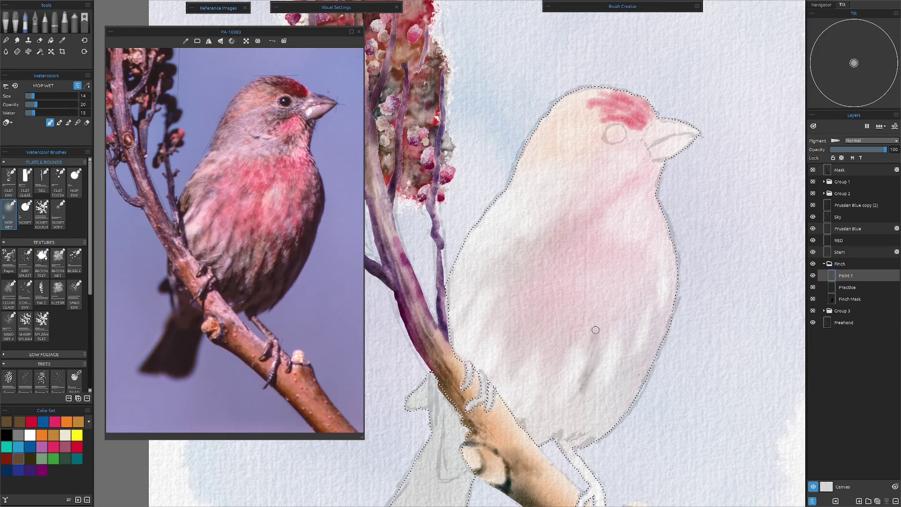
pyautogui.moveTo(625, 326)
pyautogui.mouseDown()
pyautogui.moveTo(631, 350)
pyautogui.moveTo(610, 388)
pyautogui.moveTo(624, 312)
pyautogui.mouseUp()
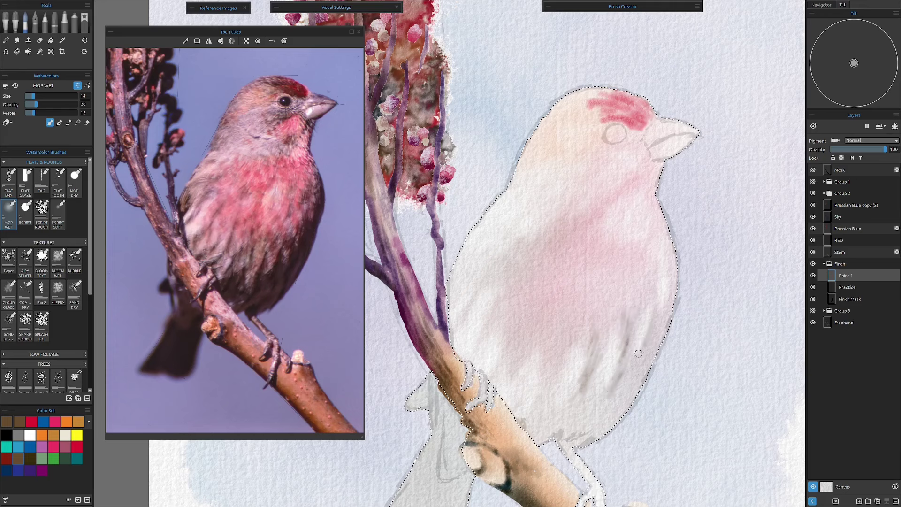
pyautogui.moveTo(657, 310); pyautogui.dragTo(651, 340)
pyautogui.moveTo(633, 377)
pyautogui.mouseDown()
pyautogui.moveTo(655, 349)
pyautogui.moveTo(642, 351)
pyautogui.moveTo(625, 379)
pyautogui.moveTo(634, 357)
pyautogui.moveTo(618, 391)
pyautogui.moveTo(637, 377)
pyautogui.moveTo(616, 411)
pyautogui.moveTo(628, 406)
pyautogui.moveTo(614, 386)
pyautogui.moveTo(596, 404)
pyautogui.moveTo(590, 425)
pyautogui.moveTo(624, 391)
pyautogui.moveTo(598, 431)
pyautogui.moveTo(586, 438)
pyautogui.moveTo(602, 414)
pyautogui.moveTo(583, 425)
pyautogui.moveTo(592, 409)
pyautogui.moveTo(548, 430)
pyautogui.moveTo(623, 386)
pyautogui.mouseUp()
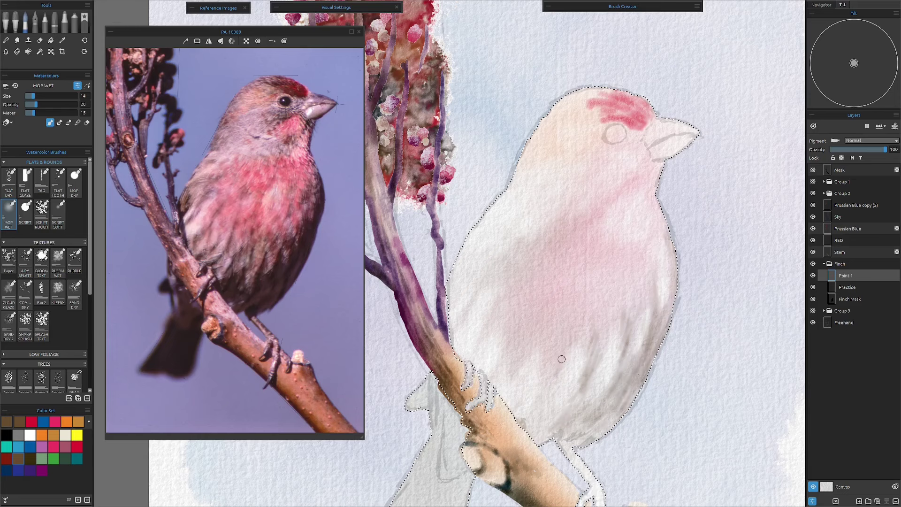
pyautogui.moveTo(552, 386)
pyautogui.mouseDown()
pyautogui.moveTo(533, 433)
pyautogui.moveTo(556, 423)
pyautogui.moveTo(542, 412)
pyautogui.moveTo(555, 415)
pyautogui.moveTo(547, 434)
pyautogui.moveTo(574, 409)
pyautogui.moveTo(540, 424)
pyautogui.mouseUp()
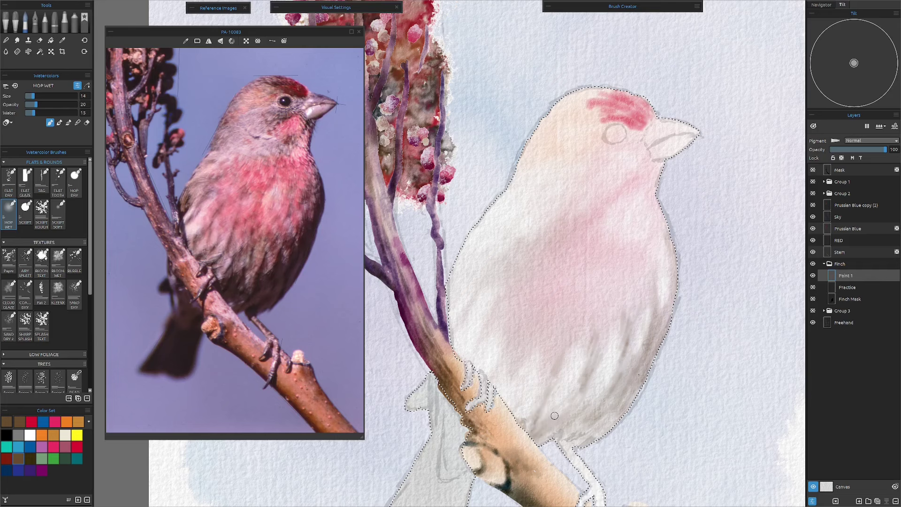
pyautogui.moveTo(524, 393)
pyautogui.mouseDown()
pyautogui.moveTo(539, 335)
pyautogui.moveTo(507, 394)
pyautogui.mouseUp()
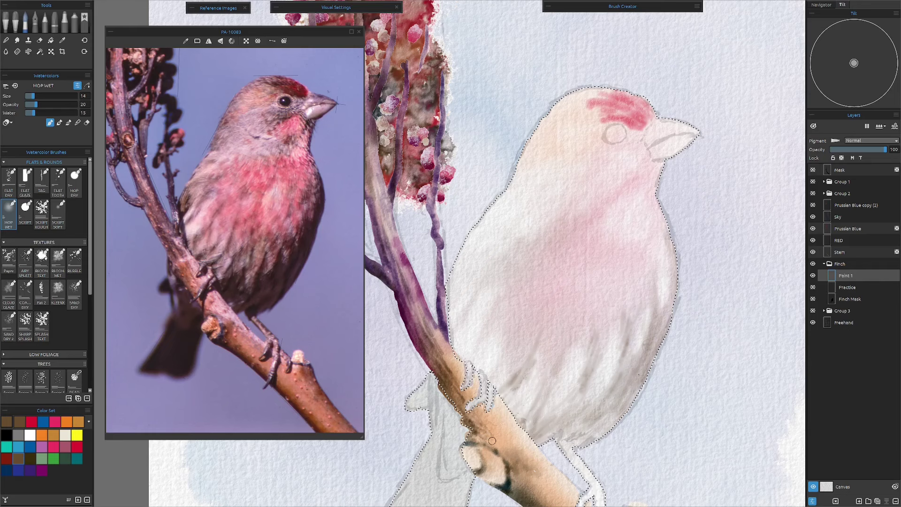
pyautogui.press('i')
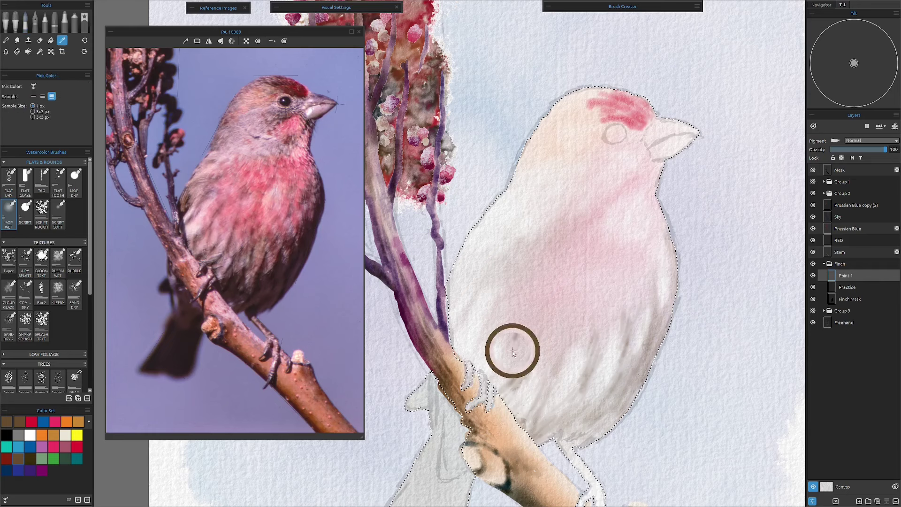
pyautogui.click(512, 351)
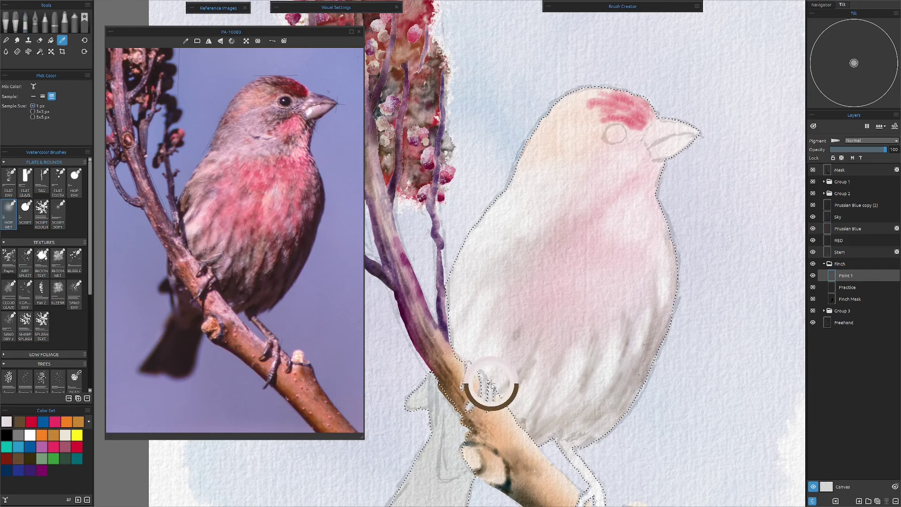
pyautogui.press('b')
pyautogui.click(18, 458)
# Brush brown feather streaks across the finch's lower side and up along the edge of its wing.
pyautogui.moveTo(534, 349)
pyautogui.mouseDown()
pyautogui.moveTo(510, 409)
pyautogui.moveTo(506, 359)
pyautogui.moveTo(491, 383)
pyautogui.mouseUp()
pyautogui.moveTo(520, 332); pyautogui.dragTo(495, 387)
pyautogui.moveTo(491, 328)
pyautogui.mouseDown()
pyautogui.moveTo(473, 340)
pyautogui.moveTo(505, 305)
pyautogui.moveTo(492, 354)
pyautogui.mouseUp()
pyautogui.moveTo(473, 311); pyautogui.dragTo(455, 334)
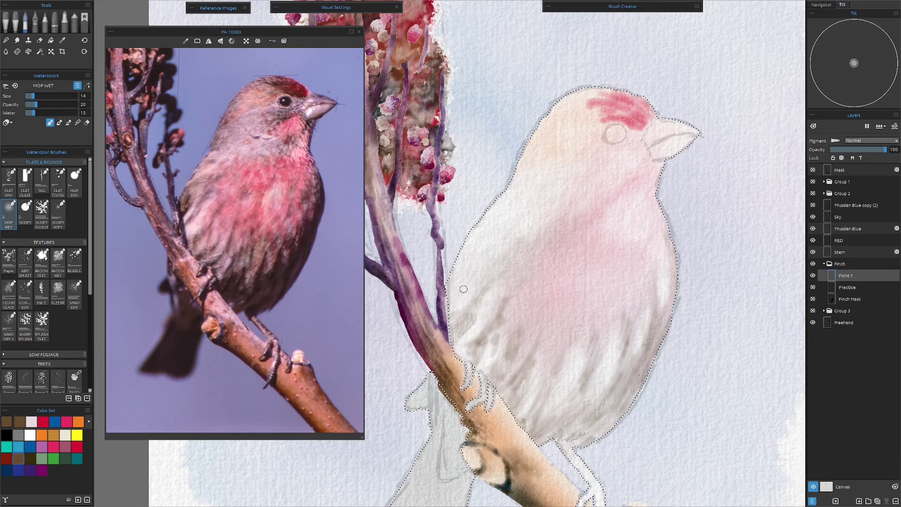
pyautogui.moveTo(447, 302)
pyautogui.mouseDown()
pyautogui.moveTo(467, 279)
pyautogui.moveTo(452, 296)
pyautogui.moveTo(457, 263)
pyautogui.mouseUp()
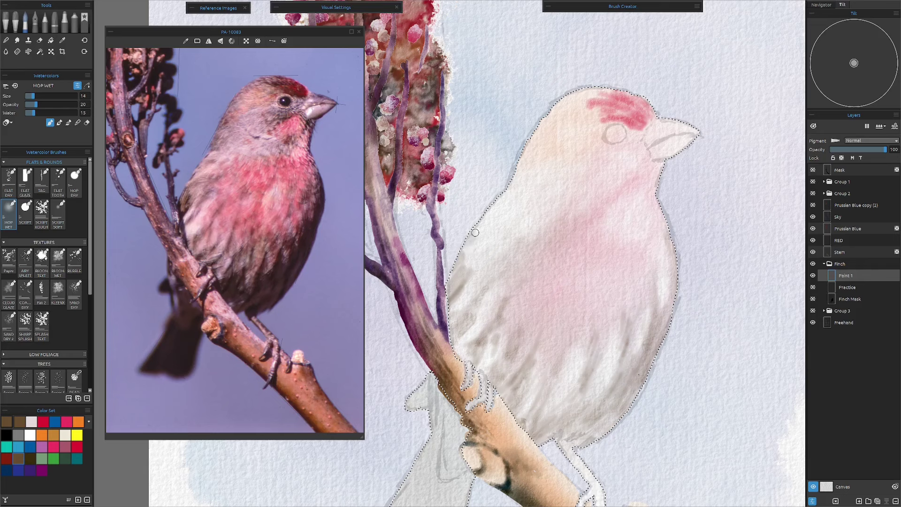
pyautogui.moveTo(472, 240); pyautogui.dragTo(470, 258)
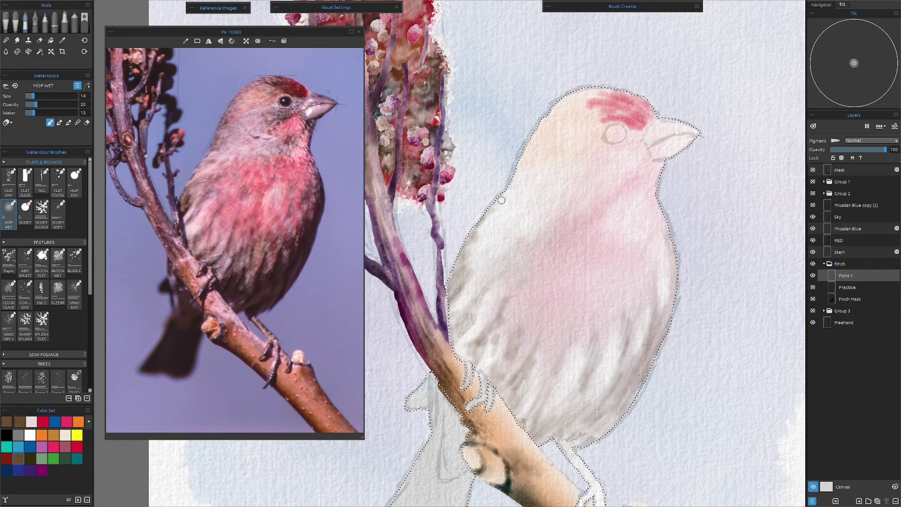
# Extend the brown feather strokes over the finch's shoulder and nape to the back of its crown.
pyautogui.moveTo(529, 182)
pyautogui.mouseDown()
pyautogui.moveTo(500, 205)
pyautogui.moveTo(534, 200)
pyautogui.mouseUp()
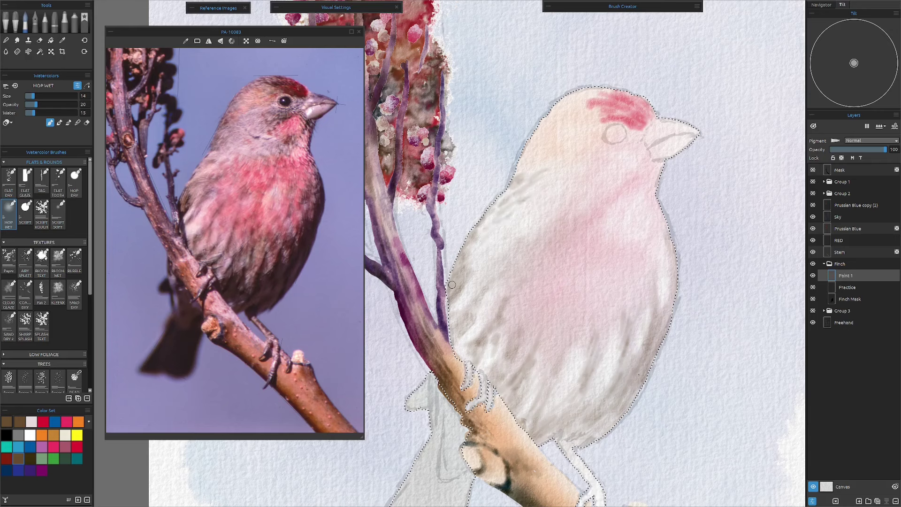
pyautogui.moveTo(491, 234)
pyautogui.mouseDown()
pyautogui.moveTo(475, 238)
pyautogui.moveTo(478, 247)
pyautogui.mouseUp()
pyautogui.moveTo(538, 129)
pyautogui.mouseDown()
pyautogui.moveTo(527, 149)
pyautogui.moveTo(537, 159)
pyautogui.moveTo(516, 185)
pyautogui.mouseUp()
pyautogui.moveTo(529, 130); pyautogui.dragTo(553, 110)
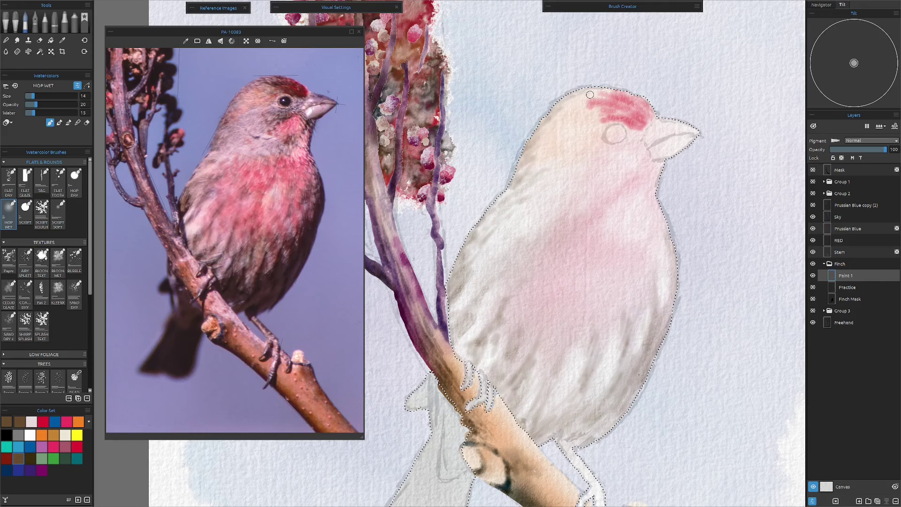
pyautogui.moveTo(574, 104); pyautogui.dragTo(565, 104)
# Shade the side of the finch's head and the cheek below the eye with soft brown strokes.
pyautogui.press('d')
pyautogui.moveTo(547, 150); pyautogui.dragTo(555, 122)
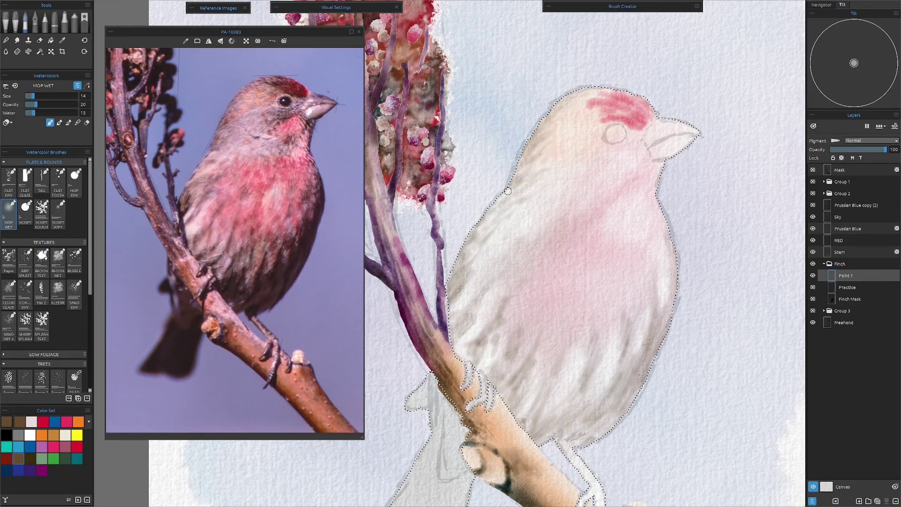
pyautogui.press('d')
pyautogui.moveTo(596, 150)
pyautogui.mouseDown()
pyautogui.moveTo(550, 168)
pyautogui.moveTo(636, 136)
pyautogui.moveTo(638, 149)
pyautogui.moveTo(564, 176)
pyautogui.moveTo(567, 203)
pyautogui.moveTo(595, 183)
pyautogui.mouseUp()
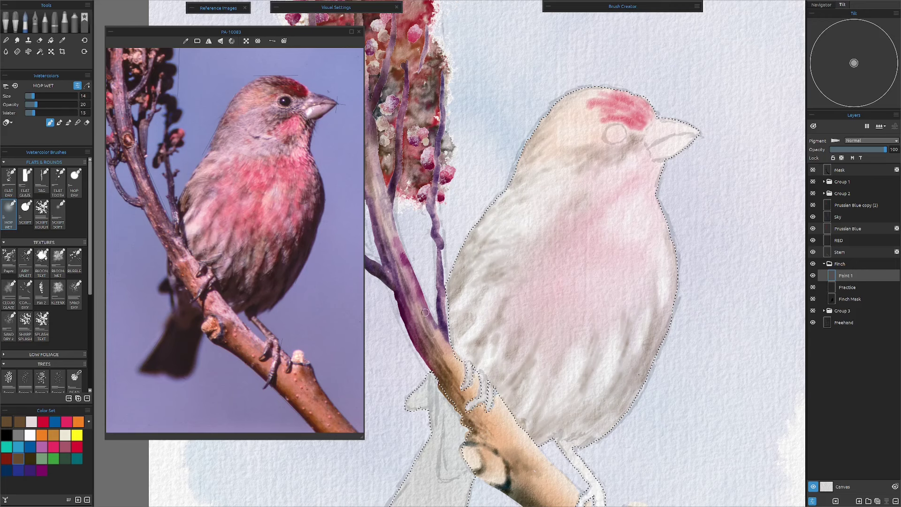
# Add faint brown feather markings over the pink area of the finch's breast.
pyautogui.scroll(-3, 425, 312)
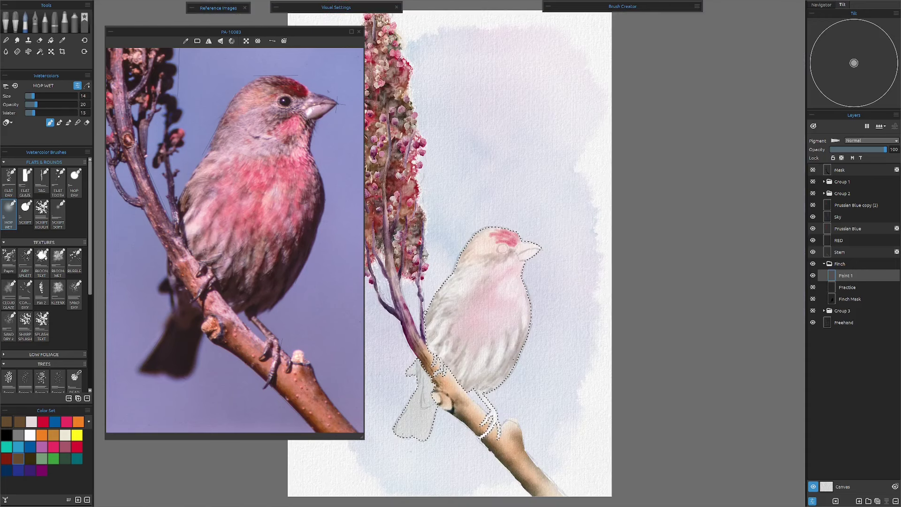
pyautogui.press('d')
pyautogui.moveTo(556, 354); pyautogui.dragTo(623, 315)
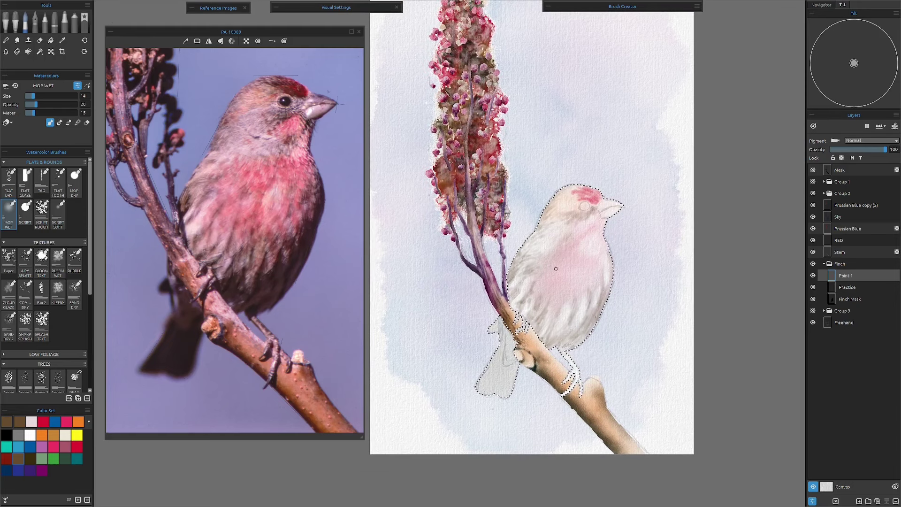
pyautogui.moveTo(554, 272); pyautogui.dragTo(551, 297)
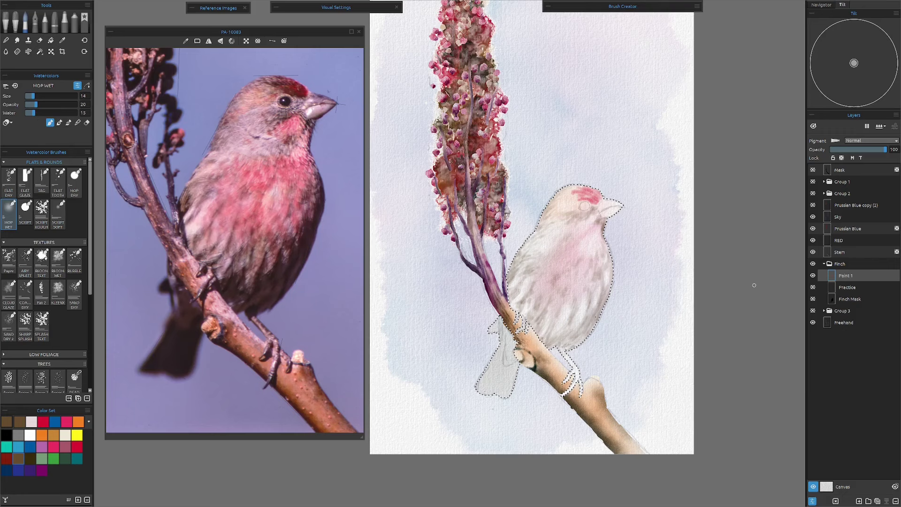
# Add a new layer above Paint 1 in the Finch group and name it Paint 2.
pyautogui.hotkey('ctrl', 'shift', 'n')
pyautogui.doubleClick(847, 287)
pyautogui.hotkey('ctrl', 'c')
pyautogui.doubleClick(847, 275)
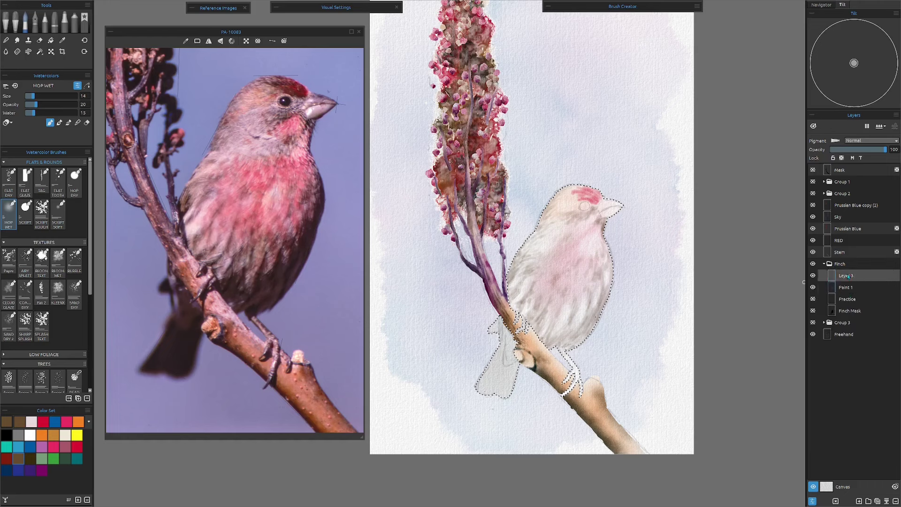
pyautogui.hotkey('ctrl', 'v')
pyautogui.press('Return')
# Wet the Paint 2 layer for painting in pink and check the watercolor behavior settings.
pyautogui.click(54, 450)
pyautogui.click(880, 126)
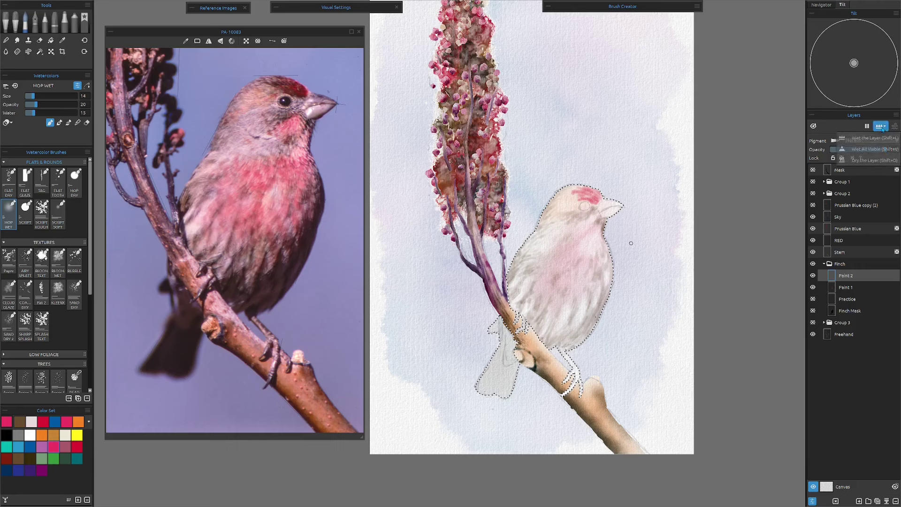
pyautogui.click(869, 138)
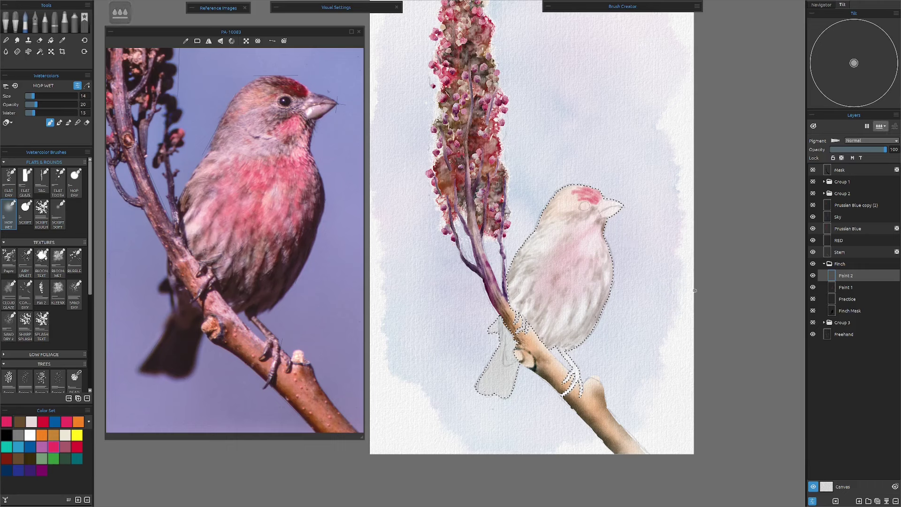
pyautogui.click(277, 7)
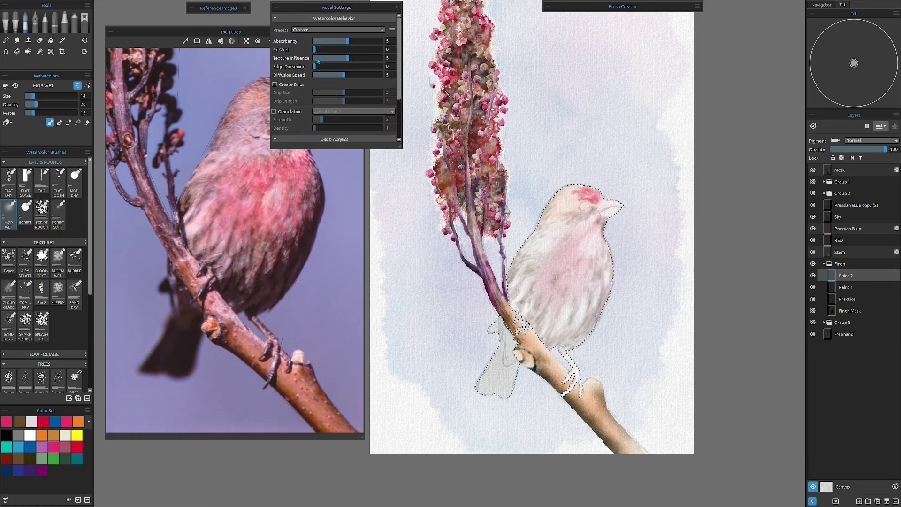
pyautogui.click(273, 9)
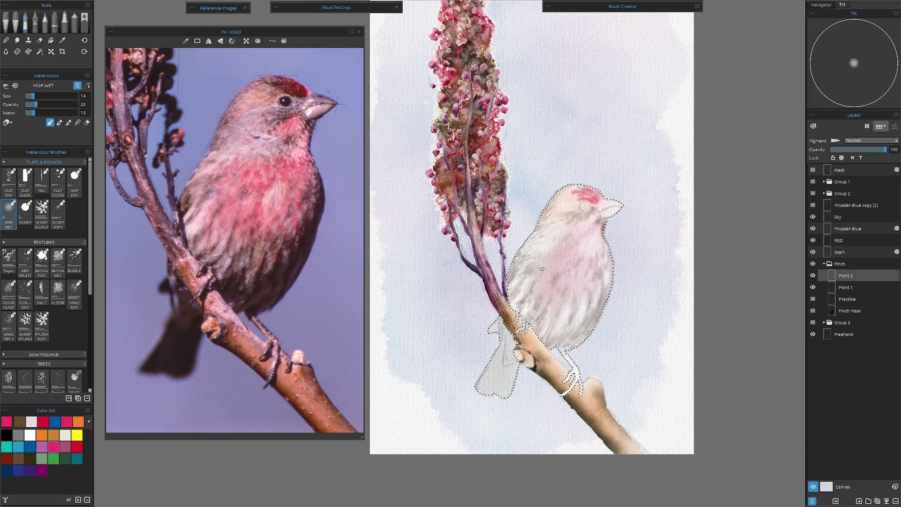
pyautogui.scroll(5, 560, 271)
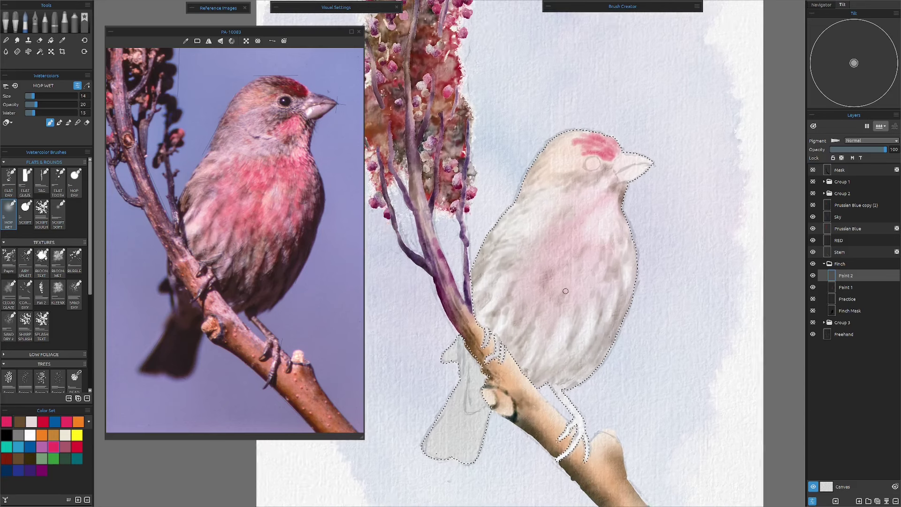
pyautogui.moveTo(608, 307); pyautogui.dragTo(625, 290)
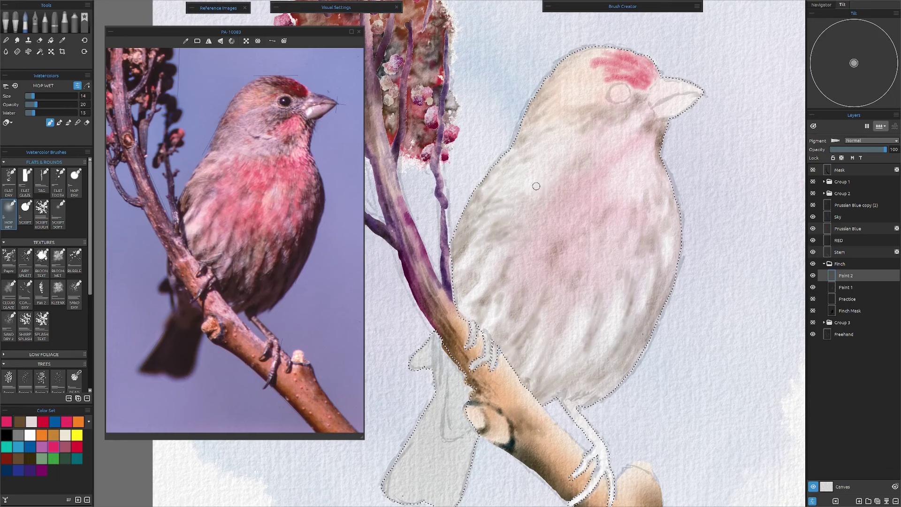
# Brush pink feather strokes across the finch's upper breast, reducing the Mop Wet size to 7 and raising it to 12.
pyautogui.moveTo(536, 186)
pyautogui.mouseDown()
pyautogui.moveTo(521, 192)
pyautogui.moveTo(546, 182)
pyautogui.moveTo(552, 195)
pyautogui.moveTo(533, 202)
pyautogui.moveTo(565, 167)
pyautogui.moveTo(554, 183)
pyautogui.moveTo(569, 186)
pyautogui.moveTo(557, 194)
pyautogui.moveTo(561, 201)
pyautogui.moveTo(573, 184)
pyautogui.moveTo(519, 230)
pyautogui.moveTo(548, 169)
pyautogui.mouseUp()
pyautogui.moveTo(606, 156)
pyautogui.mouseDown()
pyautogui.moveTo(612, 180)
pyautogui.moveTo(592, 173)
pyautogui.moveTo(617, 175)
pyautogui.mouseUp()
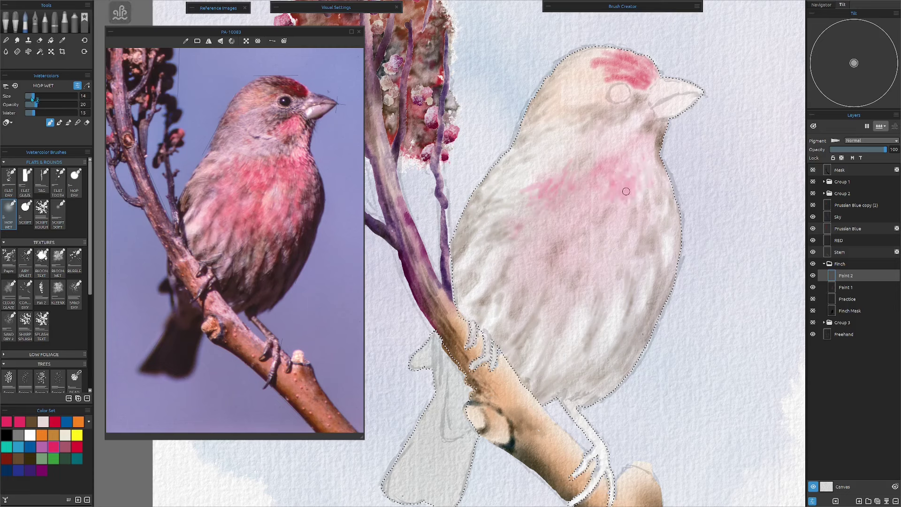
pyautogui.moveTo(33, 96); pyautogui.dragTo(29, 98)
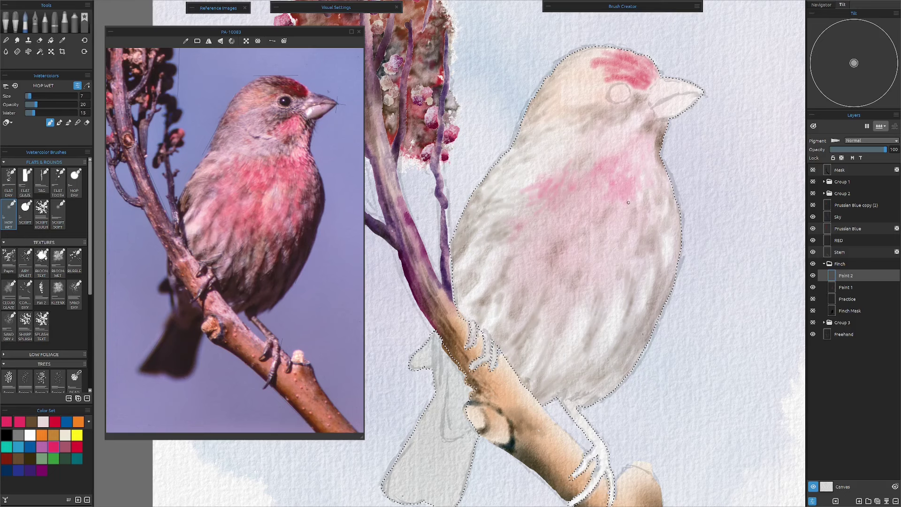
pyautogui.moveTo(629, 203); pyautogui.dragTo(649, 180)
pyautogui.press(']')
pyautogui.press(']')
pyautogui.press(']')
pyautogui.press(']')
pyautogui.press(']')
pyautogui.moveTo(629, 229)
pyautogui.mouseDown()
pyautogui.moveTo(614, 239)
pyautogui.moveTo(604, 226)
pyautogui.mouseUp()
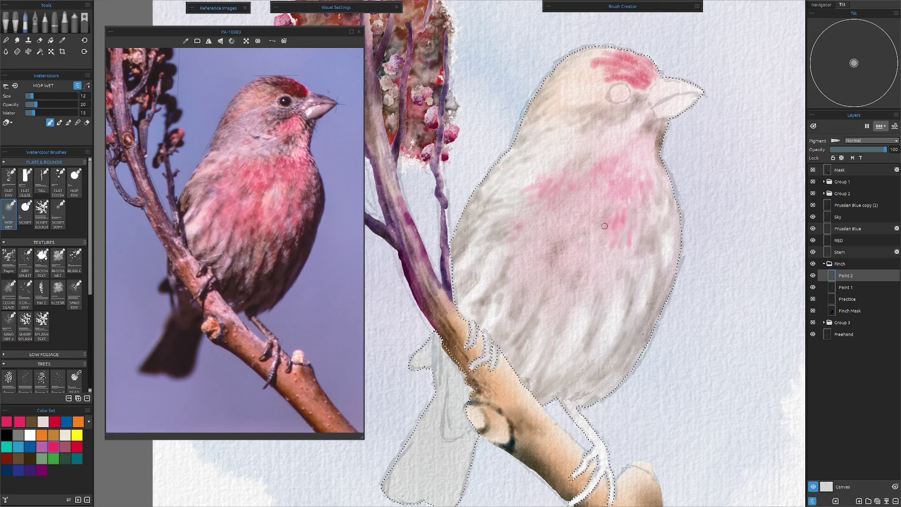
# Extend the pink streaks down the finch's belly and far flank, with a touch of ochre on the lower belly.
pyautogui.moveTo(524, 192); pyautogui.dragTo(553, 179)
pyautogui.moveTo(524, 227)
pyautogui.mouseDown()
pyautogui.moveTo(591, 213)
pyautogui.moveTo(578, 237)
pyautogui.moveTo(503, 292)
pyautogui.moveTo(518, 266)
pyautogui.moveTo(519, 280)
pyautogui.moveTo(536, 232)
pyautogui.moveTo(535, 305)
pyautogui.moveTo(574, 260)
pyautogui.moveTo(532, 325)
pyautogui.moveTo(570, 293)
pyautogui.moveTo(558, 310)
pyautogui.moveTo(587, 290)
pyautogui.moveTo(571, 357)
pyautogui.moveTo(615, 280)
pyautogui.moveTo(609, 344)
pyautogui.mouseUp()
pyautogui.click(53, 447)
pyautogui.moveTo(621, 240); pyautogui.dragTo(603, 265)
pyautogui.moveTo(614, 257); pyautogui.dragTo(596, 282)
pyautogui.moveTo(633, 235)
pyautogui.mouseDown()
pyautogui.moveTo(627, 259)
pyautogui.moveTo(642, 281)
pyautogui.moveTo(662, 184)
pyautogui.moveTo(645, 159)
pyautogui.moveTo(634, 169)
pyautogui.moveTo(667, 214)
pyautogui.moveTo(660, 267)
pyautogui.moveTo(629, 337)
pyautogui.moveTo(550, 370)
pyautogui.moveTo(570, 346)
pyautogui.mouseUp()
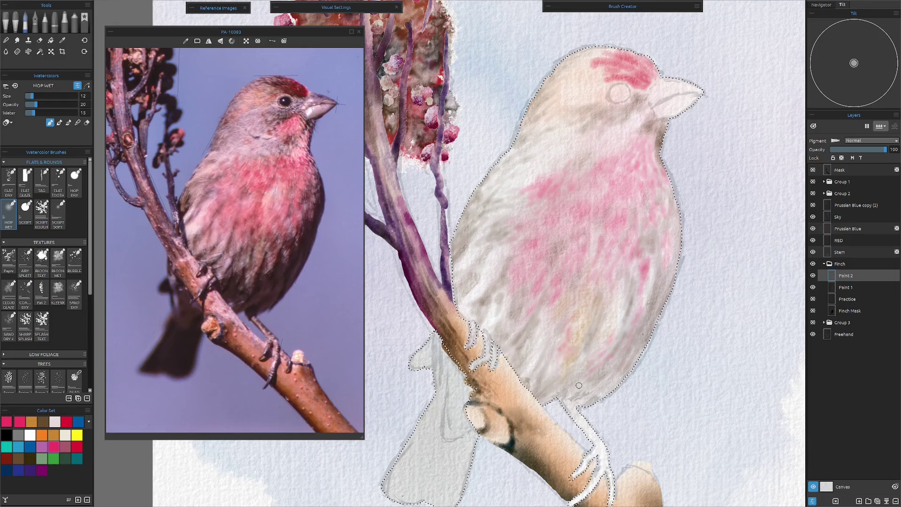
# Shade the finch's nape and back edge in brown with a touch of blue, using opacity 30 and water 17.
pyautogui.click(18, 459)
pyautogui.click(41, 104)
pyautogui.moveTo(533, 120); pyautogui.dragTo(514, 150)
pyautogui.moveTo(547, 84)
pyautogui.mouseDown()
pyautogui.moveTo(517, 147)
pyautogui.moveTo(467, 212)
pyautogui.moveTo(451, 253)
pyautogui.moveTo(479, 217)
pyautogui.moveTo(453, 261)
pyautogui.mouseUp()
pyautogui.click(26, 113)
pyautogui.click(30, 96)
pyautogui.click(30, 447)
pyautogui.click(34, 113)
pyautogui.moveTo(464, 228)
pyautogui.mouseDown()
pyautogui.moveTo(437, 260)
pyautogui.moveTo(471, 224)
pyautogui.moveTo(462, 248)
pyautogui.moveTo(466, 219)
pyautogui.moveTo(463, 262)
pyautogui.moveTo(461, 239)
pyautogui.mouseUp()
# Shade the throat and front edge of the finch's body with brown strokes, setting the brush to size 14 and opacity 49.
pyautogui.click(19, 458)
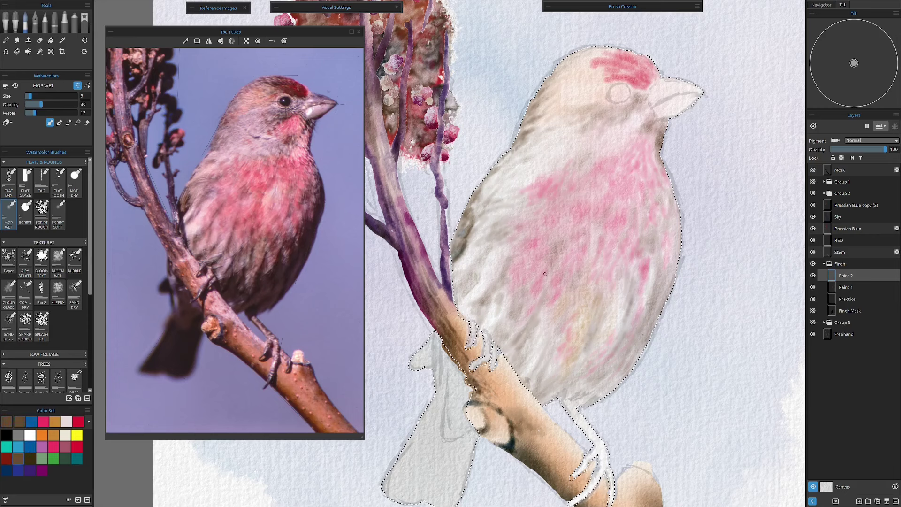
pyautogui.moveTo(665, 119)
pyautogui.mouseDown()
pyautogui.moveTo(660, 142)
pyautogui.moveTo(651, 133)
pyautogui.moveTo(664, 174)
pyautogui.mouseUp()
pyautogui.click(50, 105)
pyautogui.moveTo(679, 222)
pyautogui.mouseDown()
pyautogui.moveTo(663, 276)
pyautogui.moveTo(659, 238)
pyautogui.mouseUp()
pyautogui.click(33, 95)
pyautogui.moveTo(675, 217)
pyautogui.mouseDown()
pyautogui.moveTo(662, 232)
pyautogui.moveTo(652, 310)
pyautogui.mouseUp()
pyautogui.moveTo(676, 234); pyautogui.dragTo(648, 335)
pyautogui.moveTo(661, 286)
pyautogui.mouseDown()
pyautogui.moveTo(628, 359)
pyautogui.moveTo(624, 336)
pyautogui.mouseUp()
# Add brown feather streaks along the finch's lower belly, the area above the branch and the wing edge.
pyautogui.moveTo(650, 268)
pyautogui.mouseDown()
pyautogui.moveTo(609, 388)
pyautogui.moveTo(571, 399)
pyautogui.mouseUp()
pyautogui.moveTo(612, 364)
pyautogui.mouseDown()
pyautogui.moveTo(593, 393)
pyautogui.moveTo(582, 371)
pyautogui.moveTo(555, 395)
pyautogui.mouseUp()
pyautogui.moveTo(550, 356)
pyautogui.mouseDown()
pyautogui.moveTo(523, 386)
pyautogui.moveTo(511, 379)
pyautogui.mouseUp()
pyautogui.moveTo(538, 324); pyautogui.dragTo(502, 349)
pyautogui.moveTo(498, 328)
pyautogui.mouseDown()
pyautogui.moveTo(490, 344)
pyautogui.moveTo(486, 337)
pyautogui.mouseUp()
pyautogui.moveTo(512, 318)
pyautogui.mouseDown()
pyautogui.moveTo(481, 331)
pyautogui.moveTo(491, 338)
pyautogui.mouseUp()
pyautogui.moveTo(493, 302); pyautogui.dragTo(472, 325)
pyautogui.moveTo(487, 301); pyautogui.dragTo(474, 324)
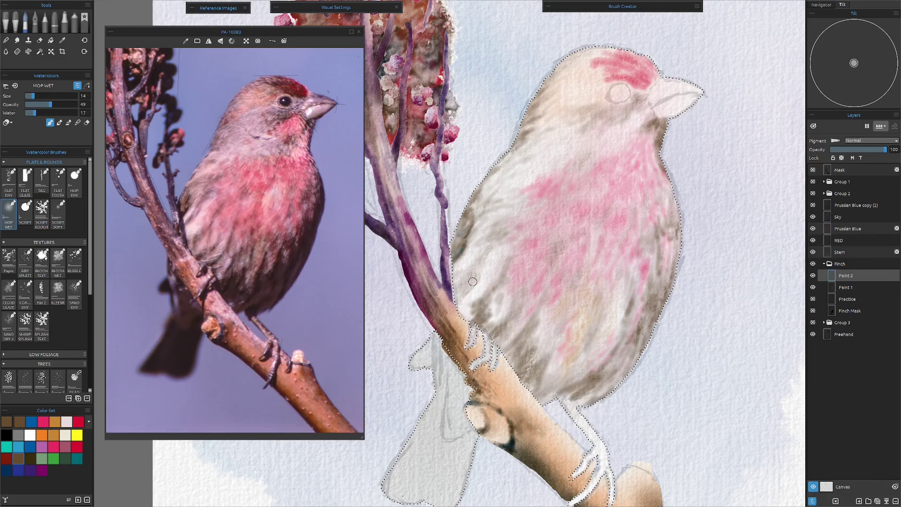
pyautogui.moveTo(476, 278); pyautogui.dragTo(461, 290)
pyautogui.moveTo(475, 264)
pyautogui.mouseDown()
pyautogui.moveTo(455, 289)
pyautogui.moveTo(462, 282)
pyautogui.mouseUp()
# Lay a dusty rose base color over the finch's leg and toes.
pyautogui.click(65, 447)
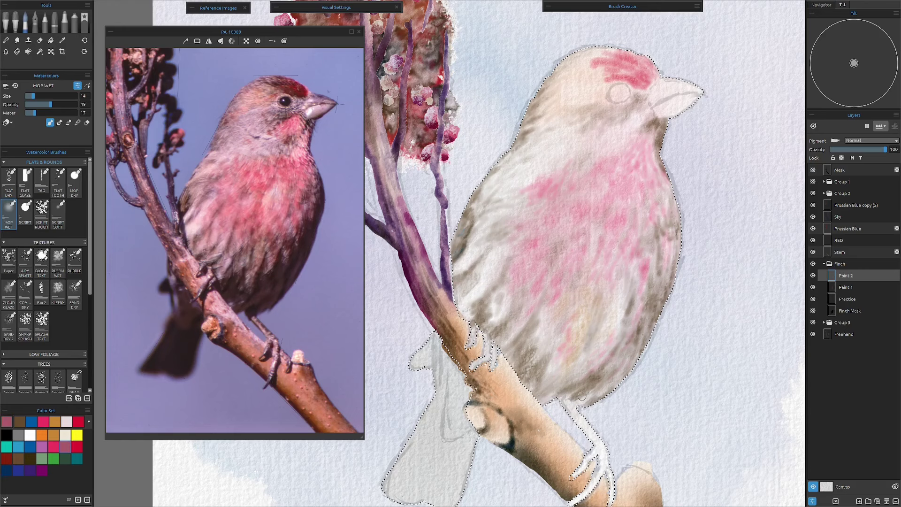
pyautogui.moveTo(575, 414)
pyautogui.mouseDown()
pyautogui.moveTo(589, 437)
pyautogui.moveTo(582, 425)
pyautogui.moveTo(599, 309)
pyautogui.moveTo(589, 340)
pyautogui.mouseUp()
pyautogui.moveTo(605, 345); pyautogui.dragTo(590, 362)
pyautogui.moveTo(616, 334); pyautogui.dragTo(619, 368)
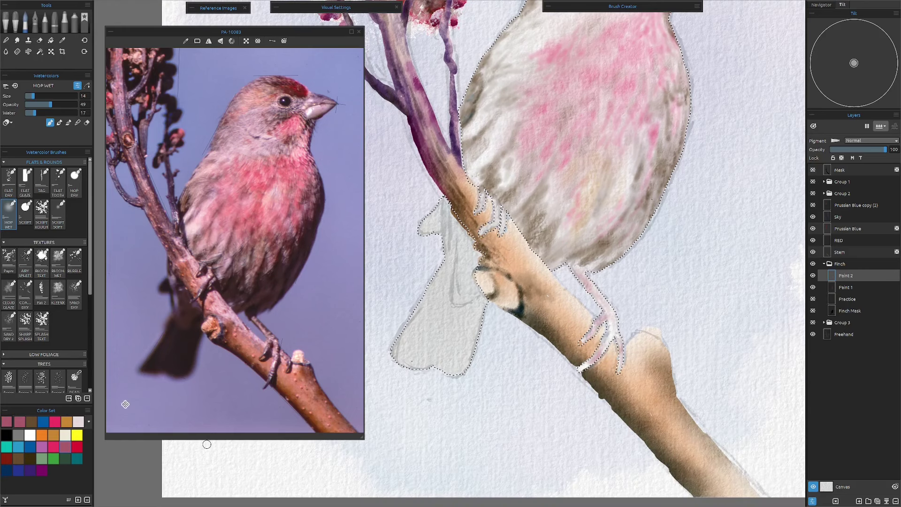
# Shade the finch's leg and toes in dark brown and purple with brush size 7 and opacity 64.
pyautogui.click(30, 457)
pyautogui.click(30, 457)
pyautogui.moveTo(33, 96); pyautogui.dragTo(29, 100)
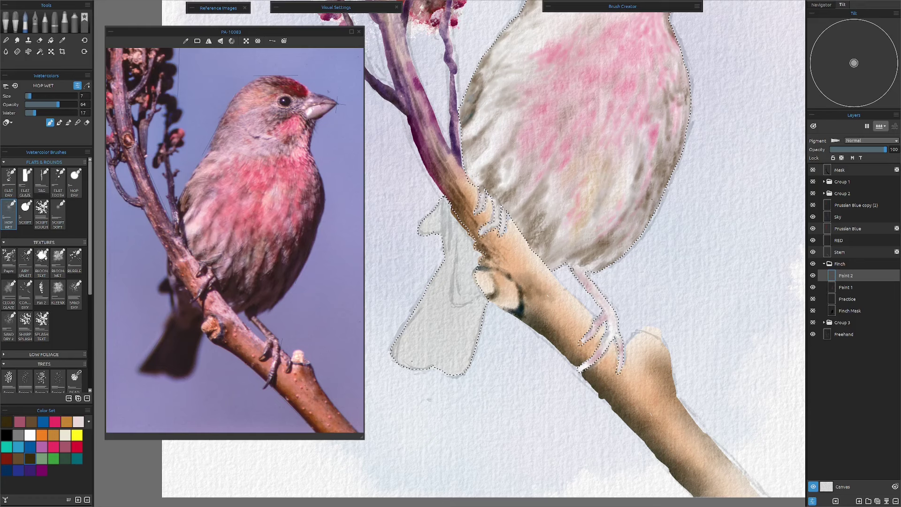
pyautogui.moveTo(572, 269)
pyautogui.mouseDown()
pyautogui.moveTo(615, 315)
pyautogui.moveTo(615, 339)
pyautogui.moveTo(584, 367)
pyautogui.moveTo(596, 358)
pyautogui.mouseUp()
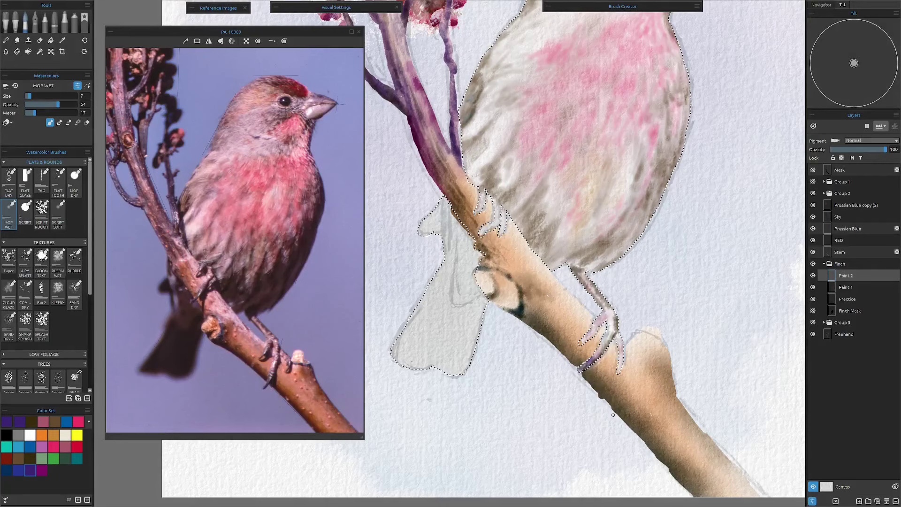
pyautogui.scroll(-5, 611, 419)
pyautogui.scroll(2, 543, 366)
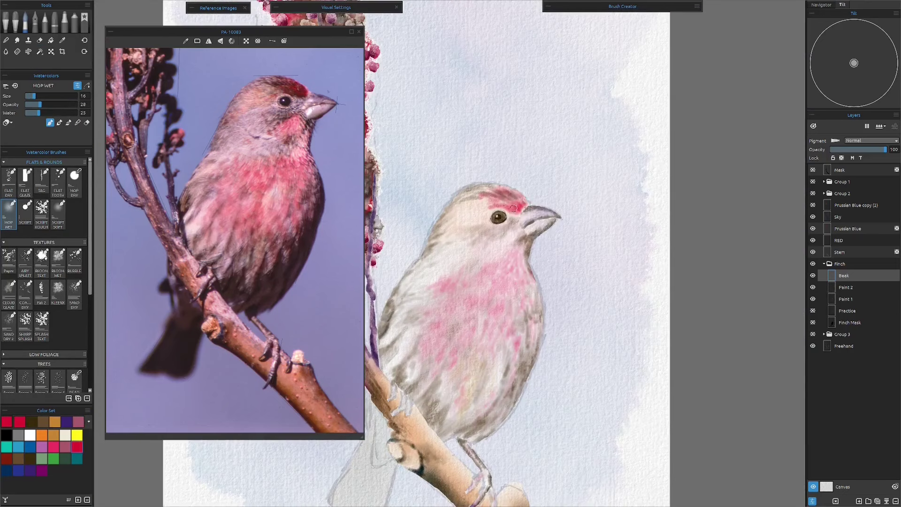
# Darken the plumage beside the finch's eye and tint the cheek below it pink.
pyautogui.moveTo(514, 209); pyautogui.dragTo(500, 207)
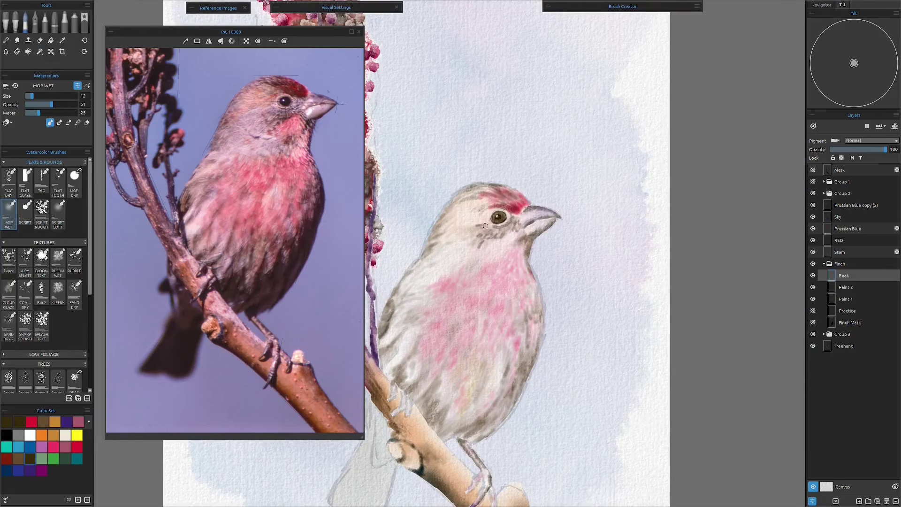
pyautogui.click(53, 447)
pyautogui.moveTo(474, 250); pyautogui.dragTo(502, 243)
pyautogui.click(54, 435)
pyautogui.click(77, 122)
# Add dark brown feather strokes to the finch's shoulder, front flank and lower belly, starting with opacity and water at 46.
pyautogui.click(30, 458)
pyautogui.click(50, 122)
pyautogui.moveTo(39, 113); pyautogui.dragTo(54, 104)
pyautogui.moveTo(428, 269); pyautogui.dragTo(413, 280)
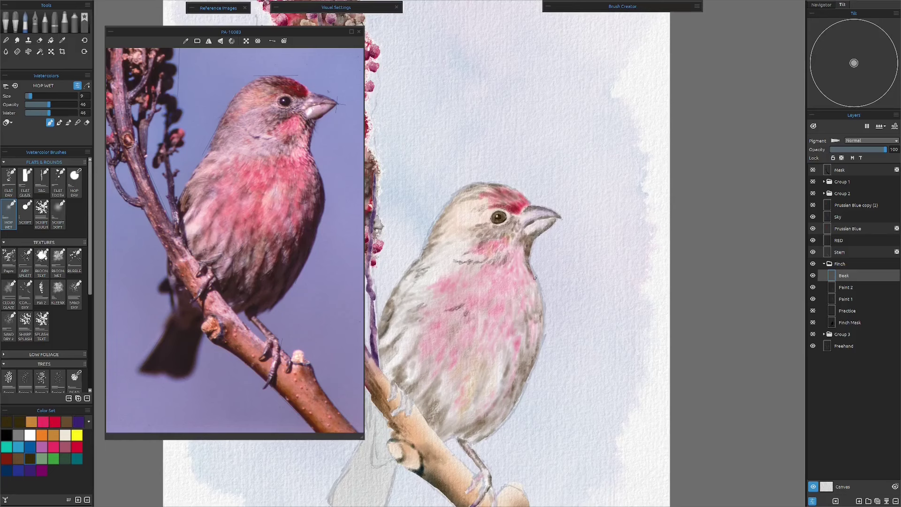
pyautogui.moveTo(530, 310); pyautogui.dragTo(537, 347)
pyautogui.click(77, 446)
pyautogui.click(30, 459)
pyautogui.moveTo(458, 432); pyautogui.dragTo(441, 418)
pyautogui.moveTo(423, 378); pyautogui.dragTo(404, 359)
# Layer pink and dusty rose strokes over the finch's breast and flank, with ochre on the belly, reducing the brush opacity.
pyautogui.click(53, 446)
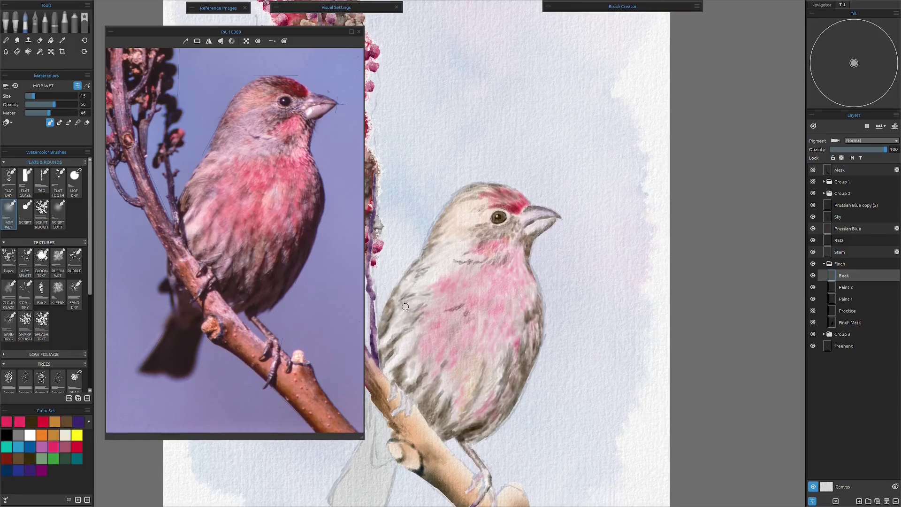
pyautogui.moveTo(54, 104); pyautogui.dragTo(36, 105)
pyautogui.moveTo(500, 282); pyautogui.dragTo(485, 305)
pyautogui.click(53, 435)
pyautogui.moveTo(478, 364); pyautogui.dragTo(471, 382)
pyautogui.click(54, 446)
pyautogui.click(77, 447)
pyautogui.click(65, 447)
pyautogui.moveTo(480, 296)
pyautogui.mouseDown()
pyautogui.moveTo(467, 310)
pyautogui.moveTo(499, 340)
pyautogui.mouseUp()
pyautogui.click(53, 446)
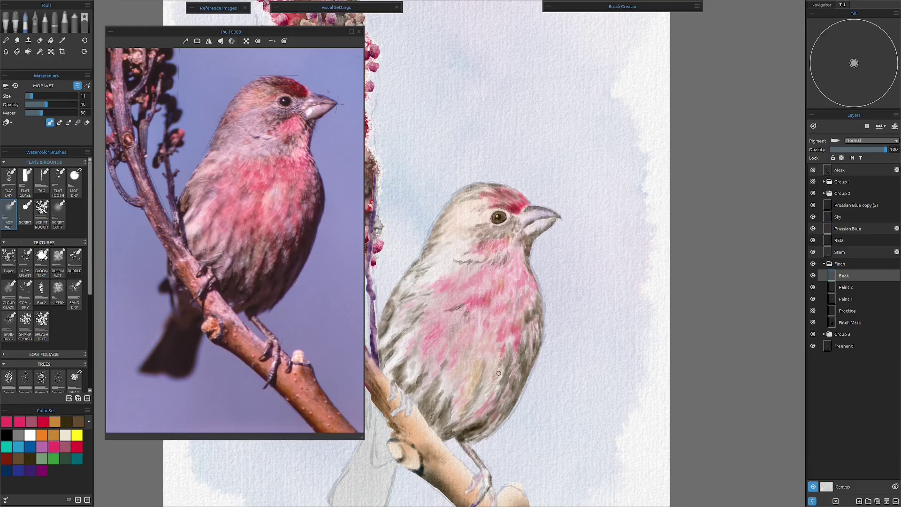
# Warm the finch's belly with orange and switch to the Eraser.
pyautogui.click(42, 435)
pyautogui.click(39, 40)
pyautogui.click(24, 221)
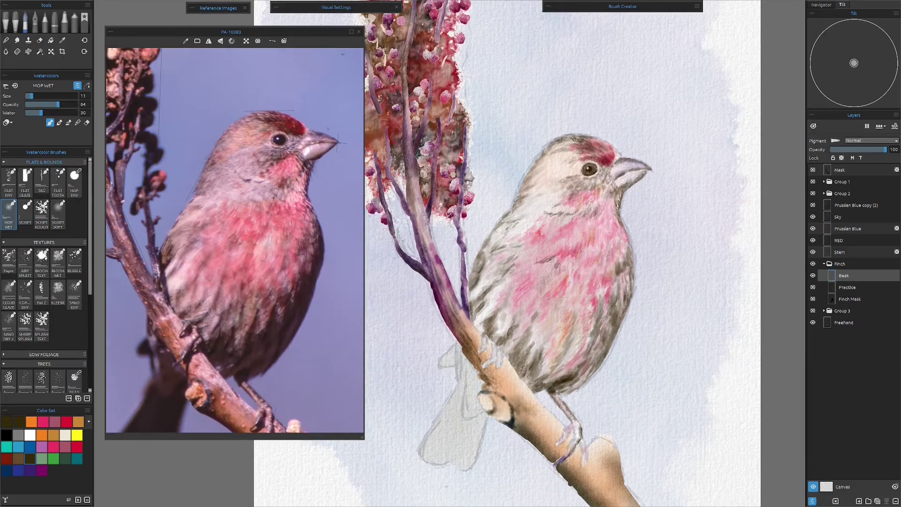
# Tint the back of the finch's head ochre and refine its feather details in dark brown.
pyautogui.click(53, 435)
pyautogui.moveTo(563, 148); pyautogui.dragTo(542, 169)
pyautogui.click(25, 213)
pyautogui.click(30, 458)
pyautogui.scroll(3, 656, 182)
pyautogui.click(74, 181)
pyautogui.click(25, 213)
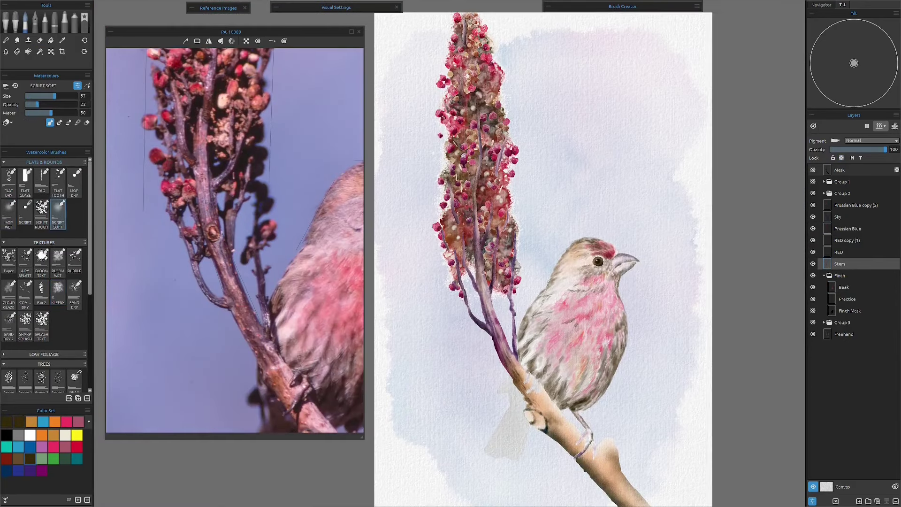
# Deepen the painting's darker areas with purple and navy using the Mop Wet brush, and select a dry sand texture brush.
pyautogui.click(25, 213)
pyautogui.click(9, 214)
pyautogui.click(30, 470)
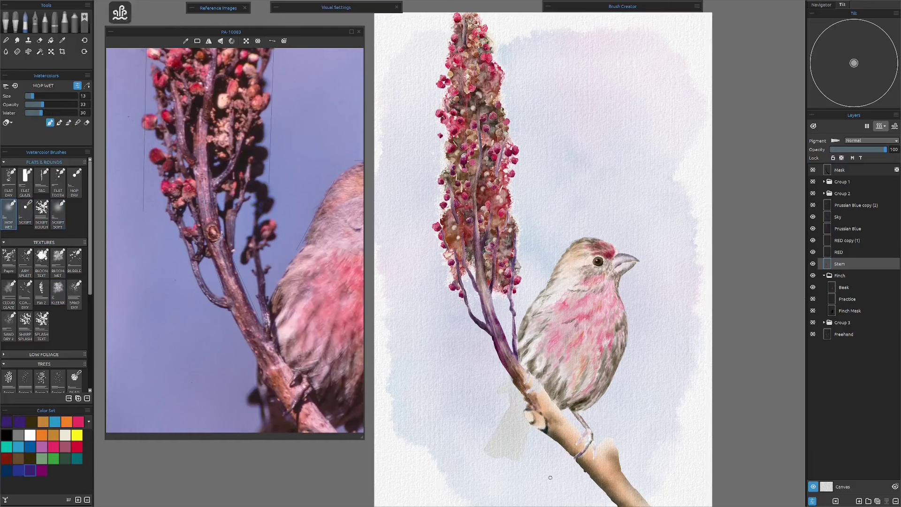
pyautogui.click(6, 470)
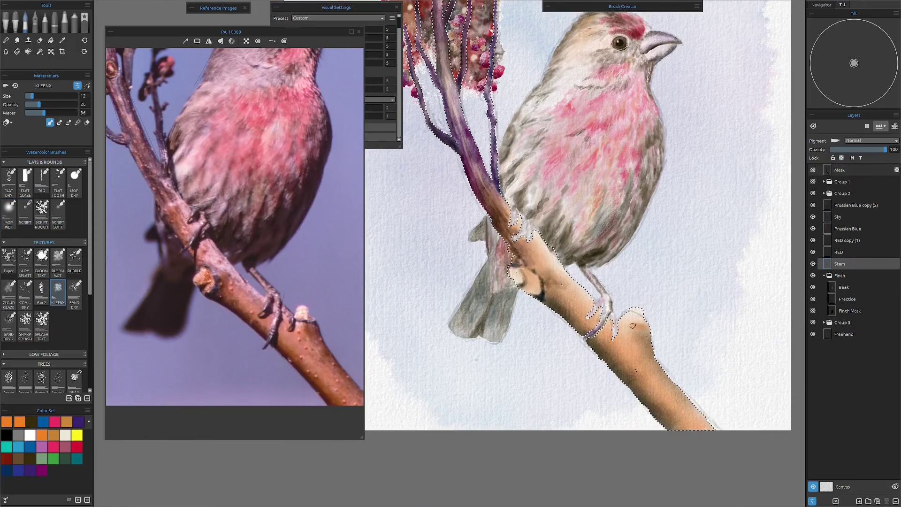
pyautogui.click(75, 291)
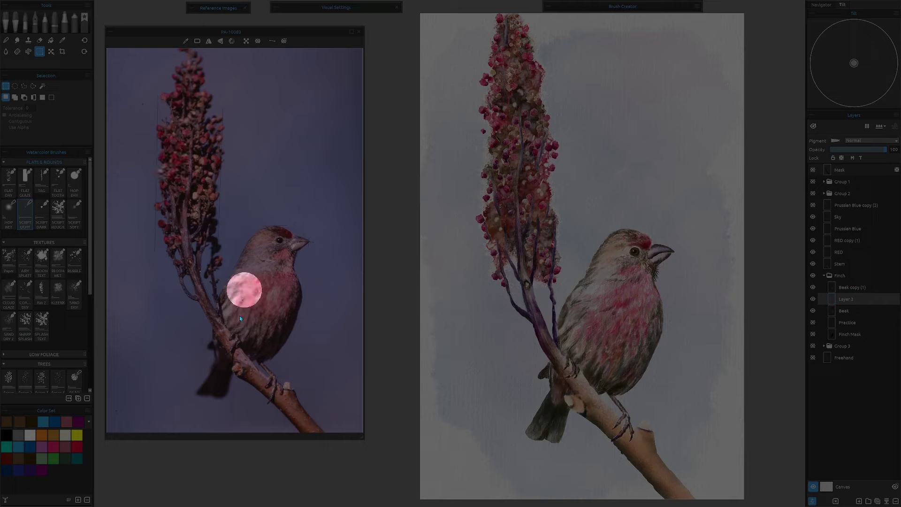
pyautogui.moveTo(240, 318); pyautogui.dragTo(215, 348)
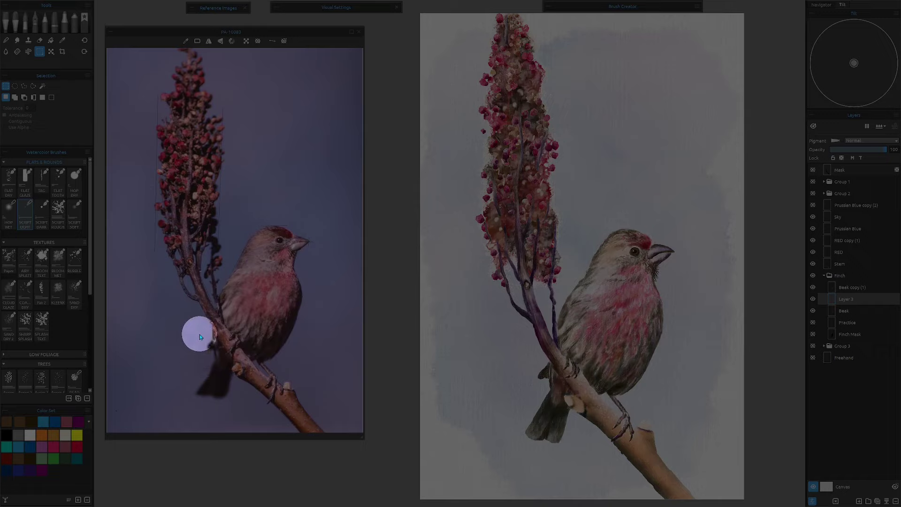
pyautogui.moveTo(199, 334); pyautogui.dragTo(240, 337)
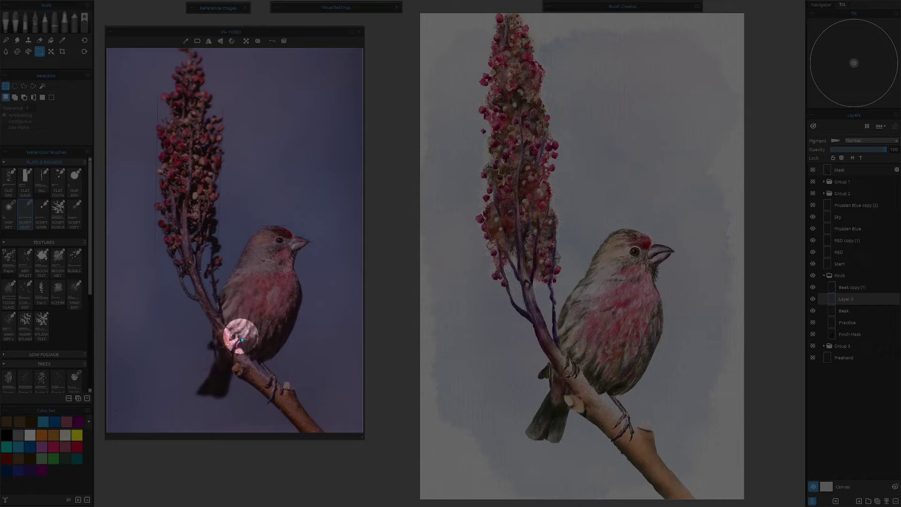